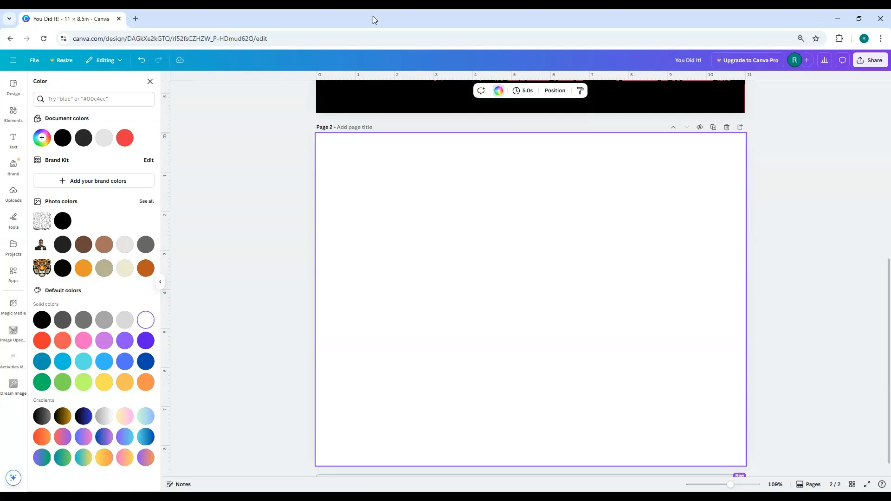
Title page 2 "capri sun" and add a solid square shape to the page
left_click(349, 127)
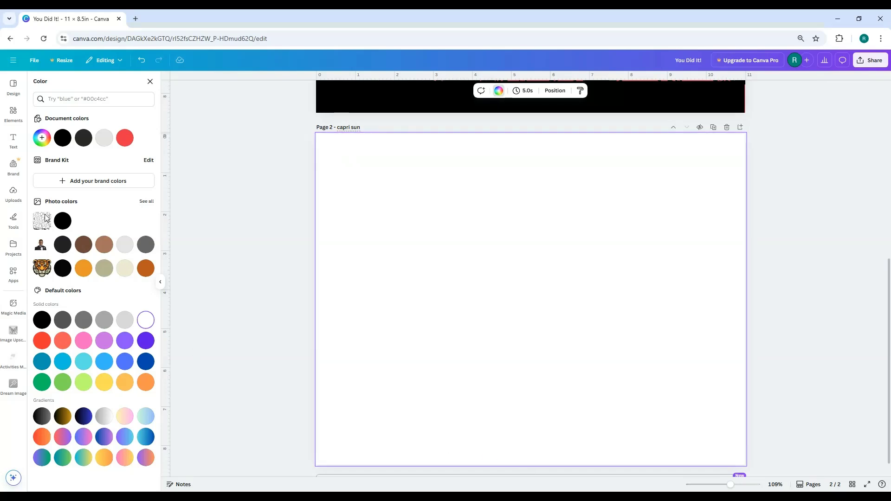
left_click(13, 121)
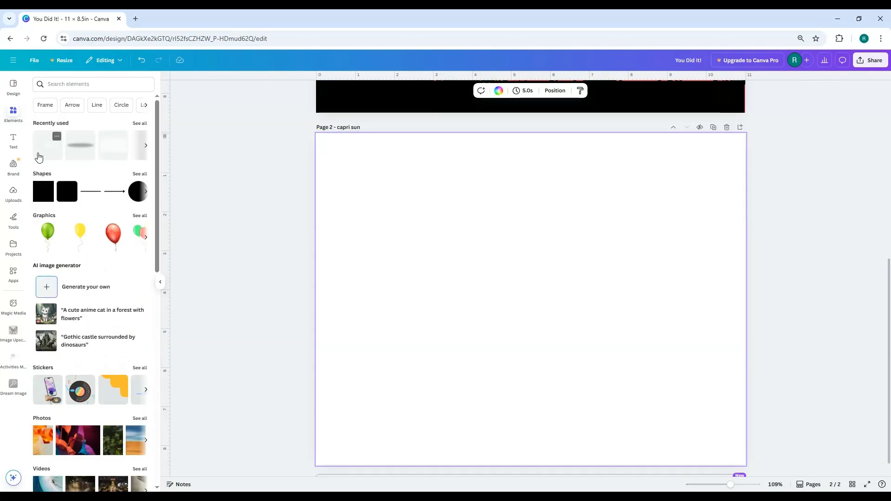
left_click(41, 196)
double_click(561, 311)
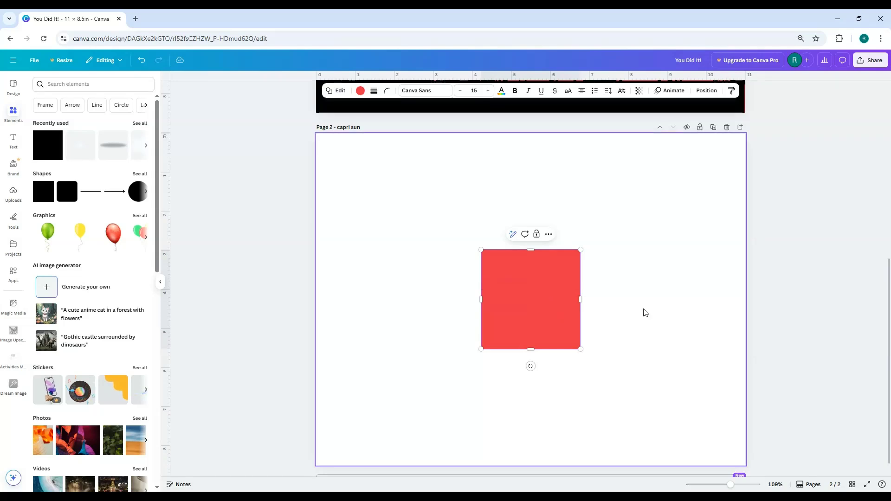
Move the red square on page 2 from the page centre to the upper-left area of the page
scroll(642, 305, "up", 4)
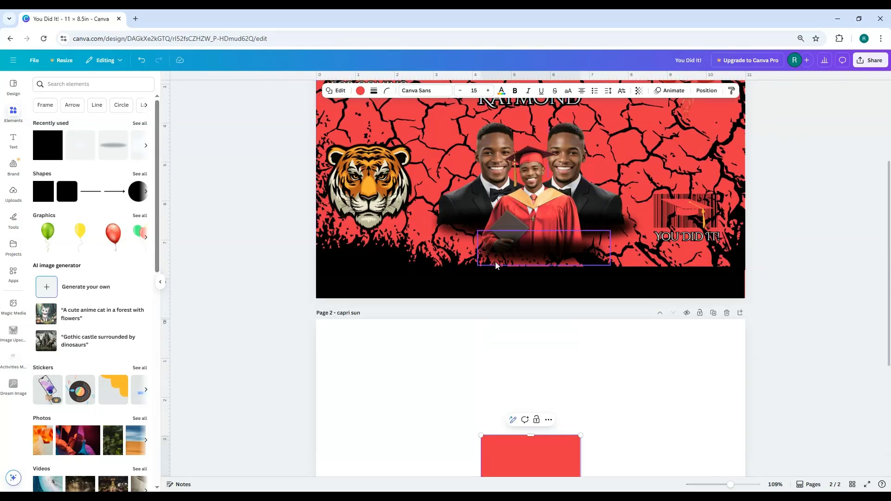
scroll(555, 344, "down", 1)
scroll(622, 275, "up", 4)
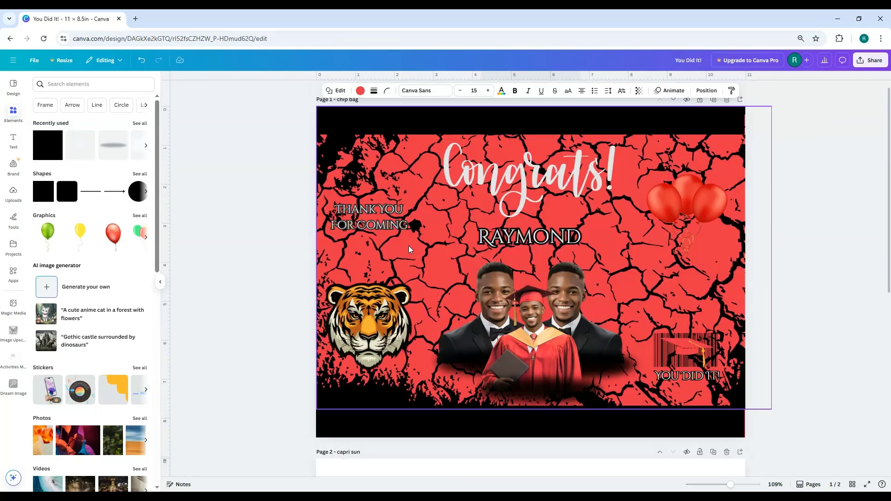
scroll(622, 275, "down", 5)
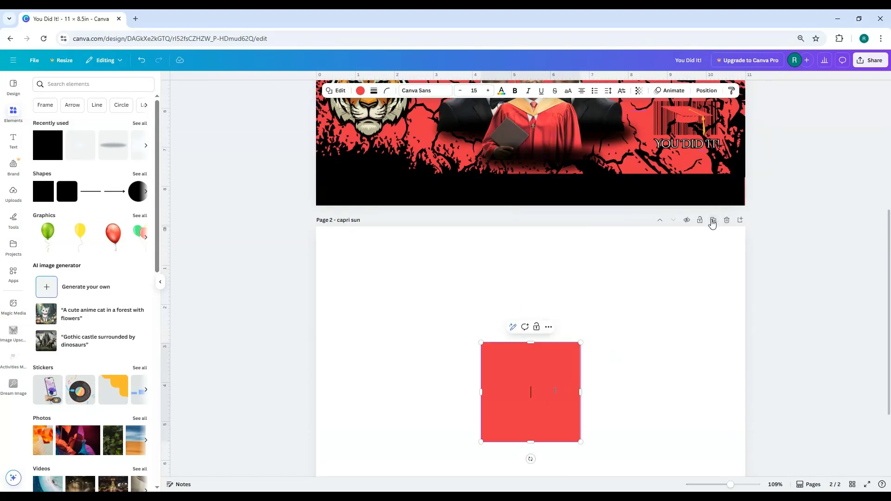
left_click_drag(567, 360, 447, 279)
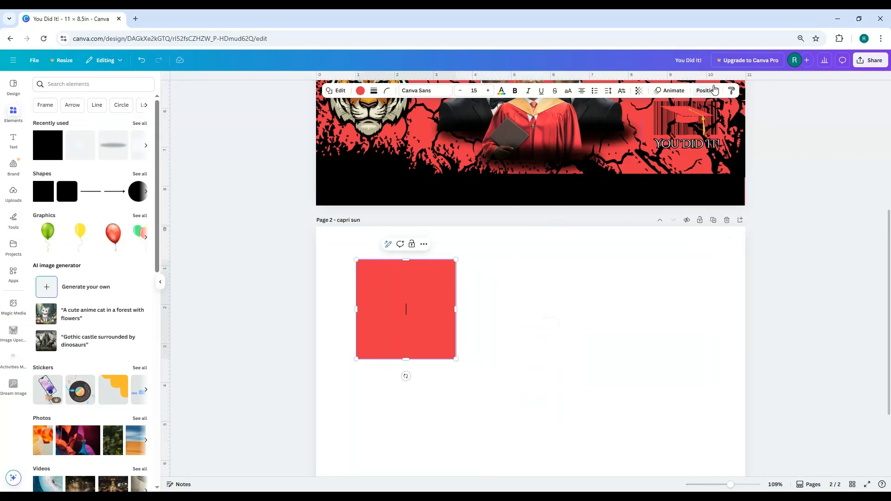
Resize the red square to 3.5 in wide by 5 in high and shift it to X 0.85 in
left_click(704, 91)
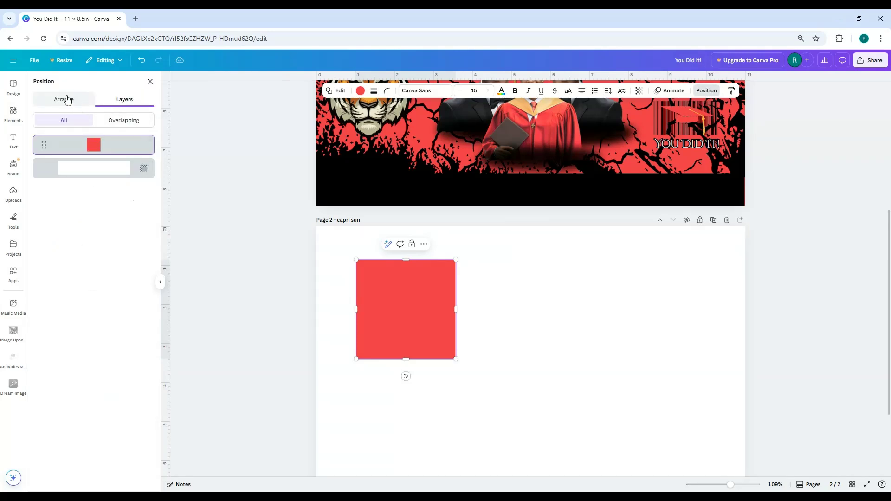
left_click(69, 102)
left_click(59, 256)
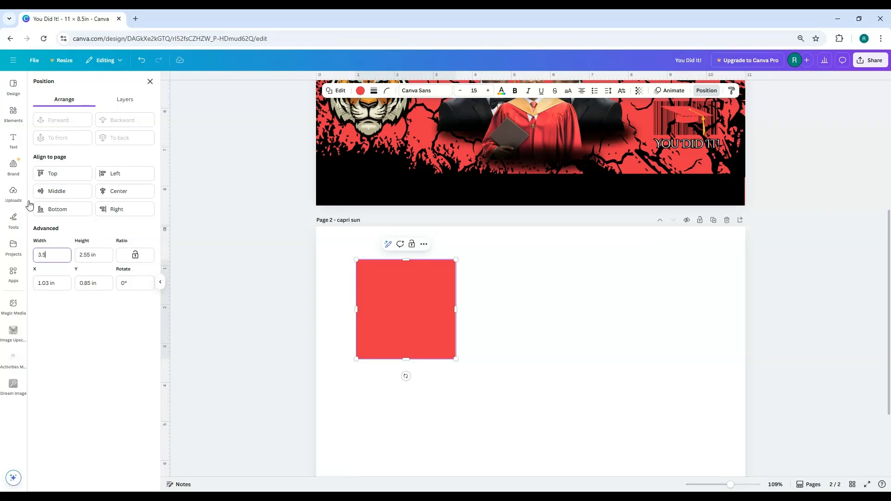
left_click(100, 256)
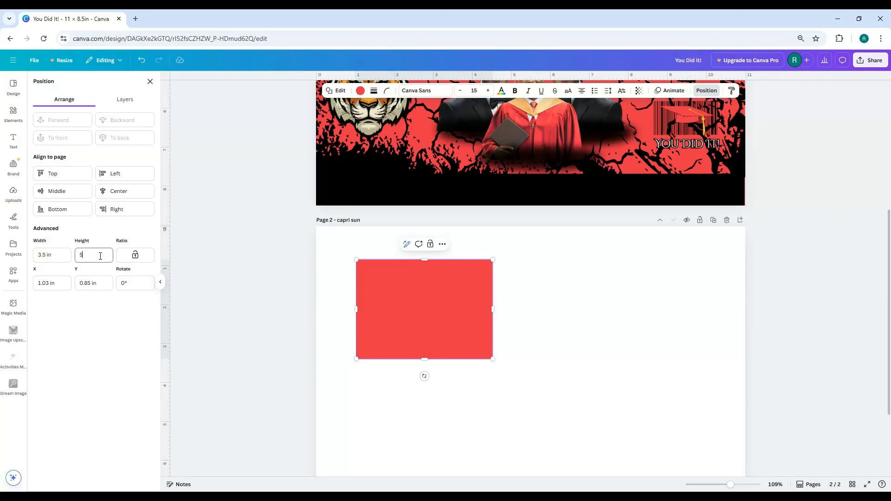
key("Return")
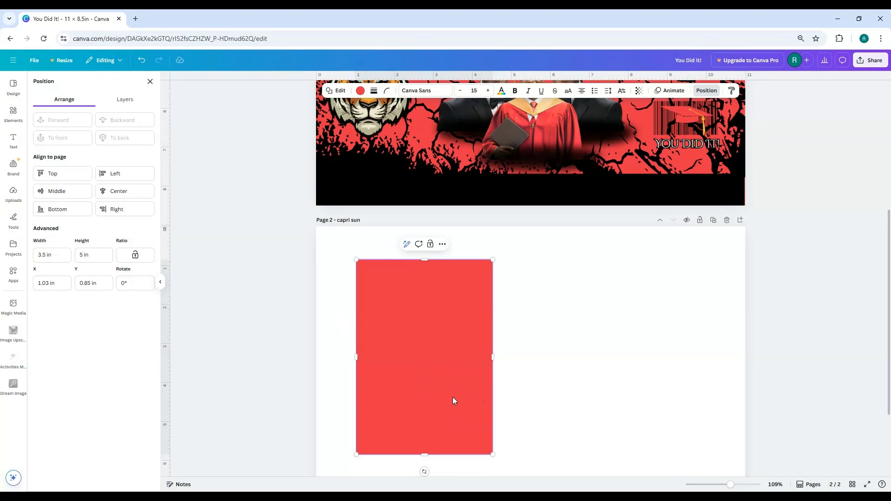
left_click_drag(448, 393, 442, 392)
scroll(545, 394, "down", 2)
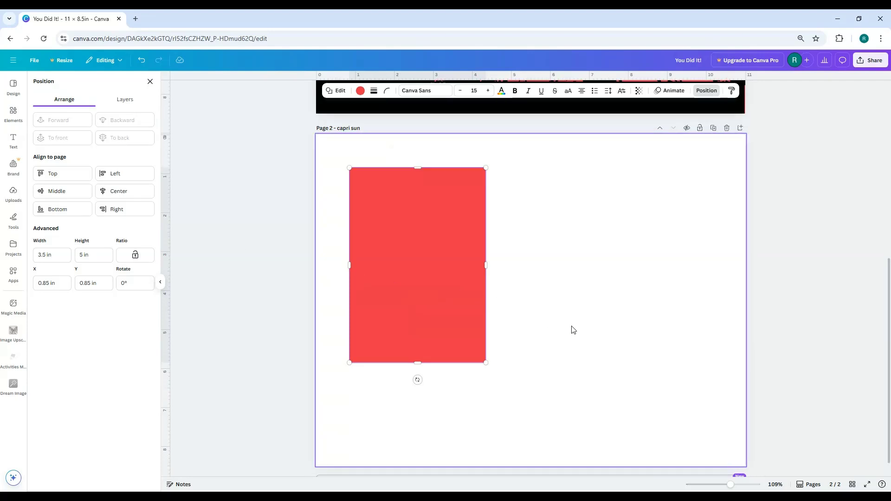
Group the "Congrats!" graphic, the name text, both suit portraits and the graduate photo on page 1
scroll(571, 328, "up", 3)
scroll(629, 345, "up", 2)
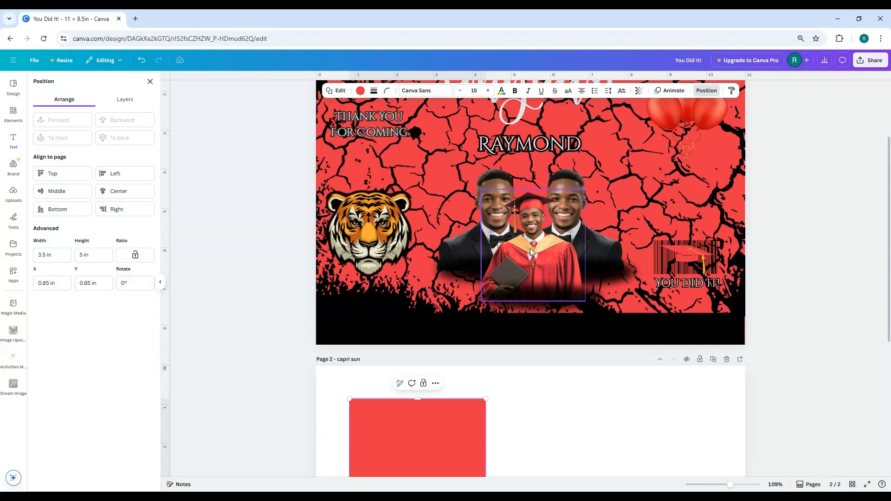
scroll(576, 402, "down", 2)
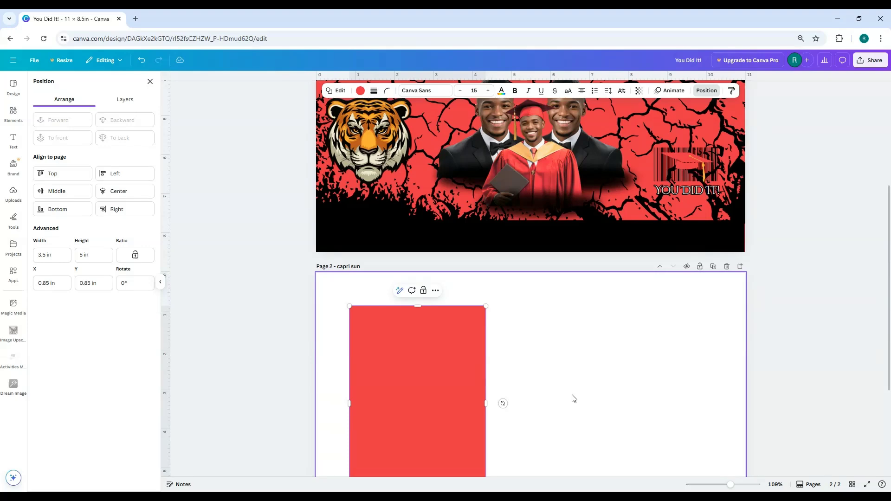
scroll(573, 398, "up", 4)
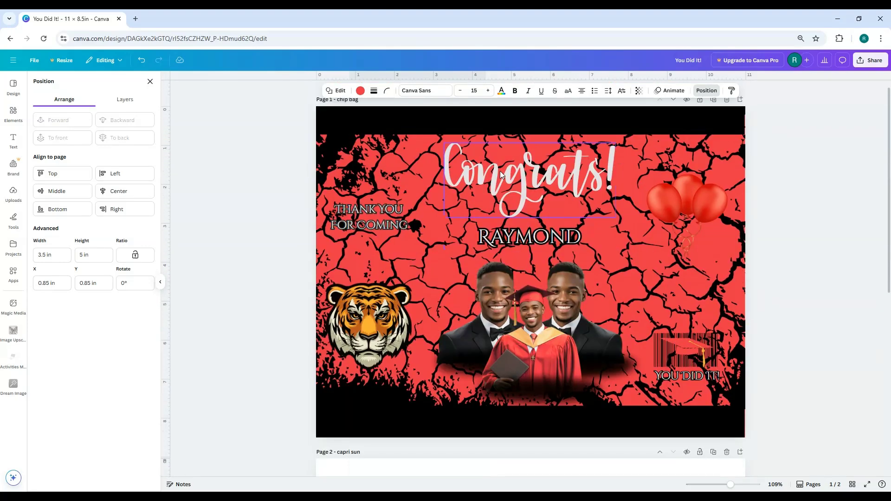
left_click(501, 175)
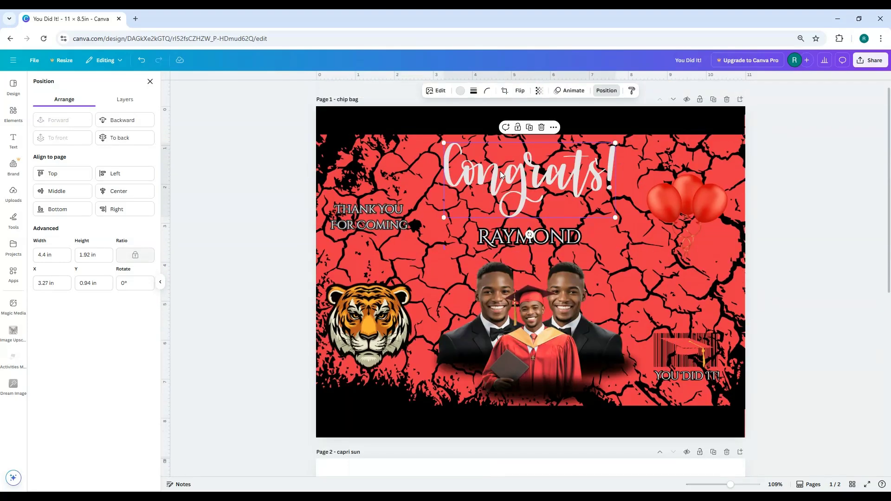
left_click(499, 239, "shift")
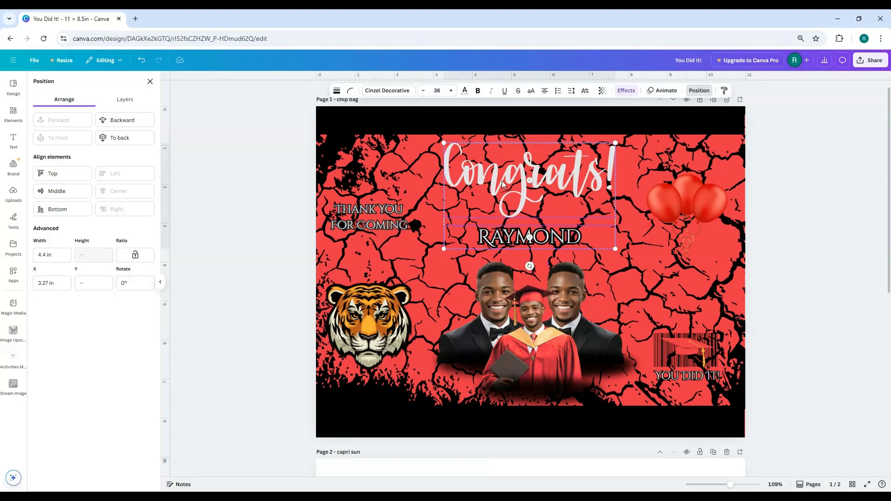
left_click(486, 275, "shift")
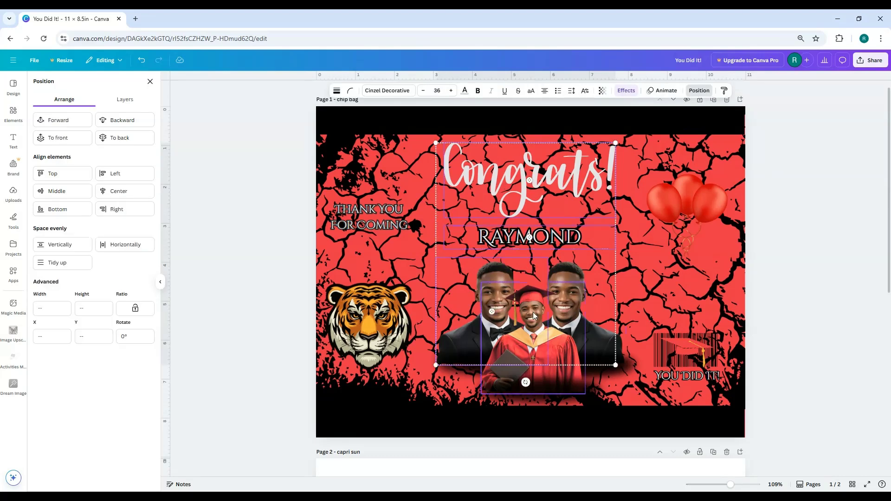
left_click(575, 282, "shift")
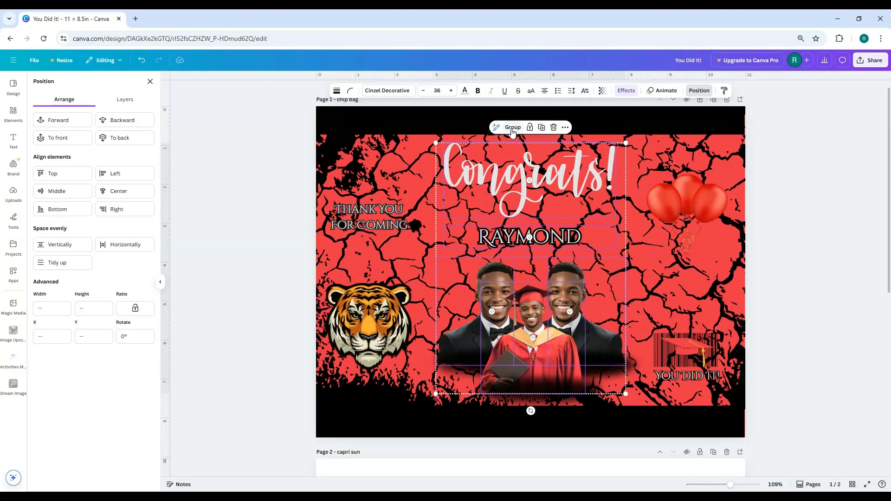
left_click(513, 128)
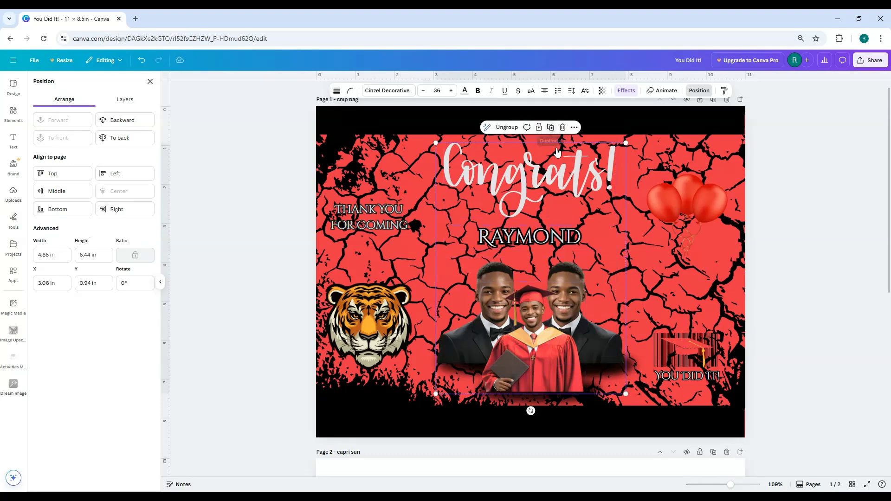
Place a duplicate of the group inside the red rectangle on page 2, scaled to about 2.57 in by 3.4 in
left_click_drag(529, 316, 424, 302)
scroll(516, 333, "down", 6)
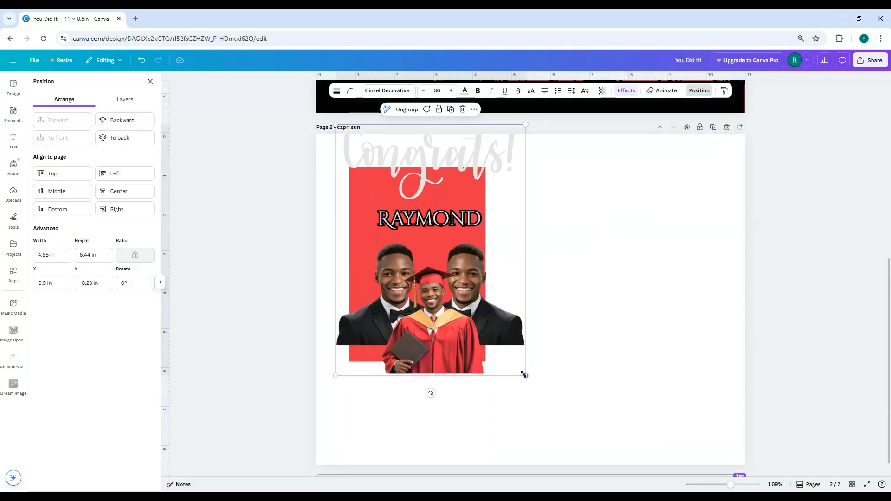
left_click_drag(515, 366, 426, 247)
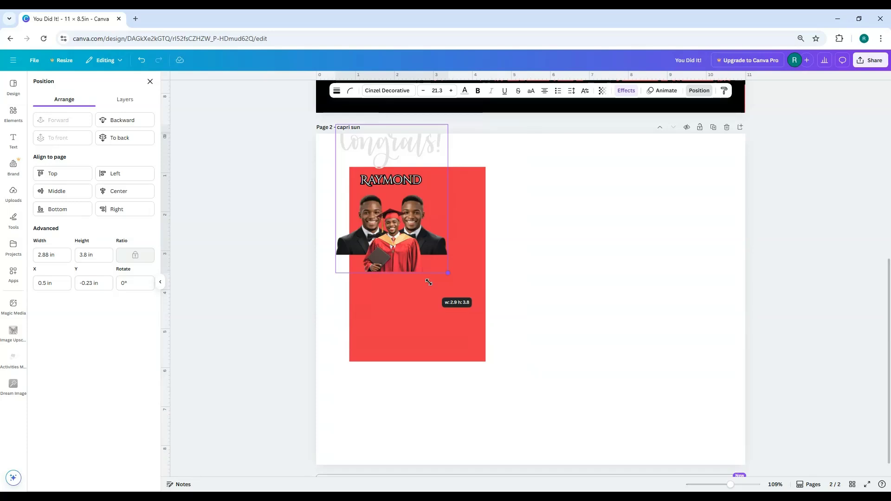
left_click_drag(373, 232, 403, 299)
scroll(583, 310, "up", 4)
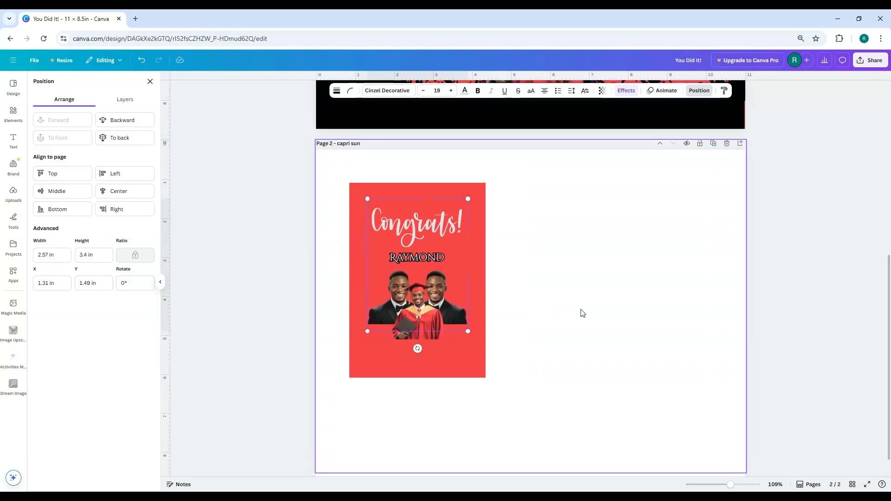
scroll(584, 305, "up", 1)
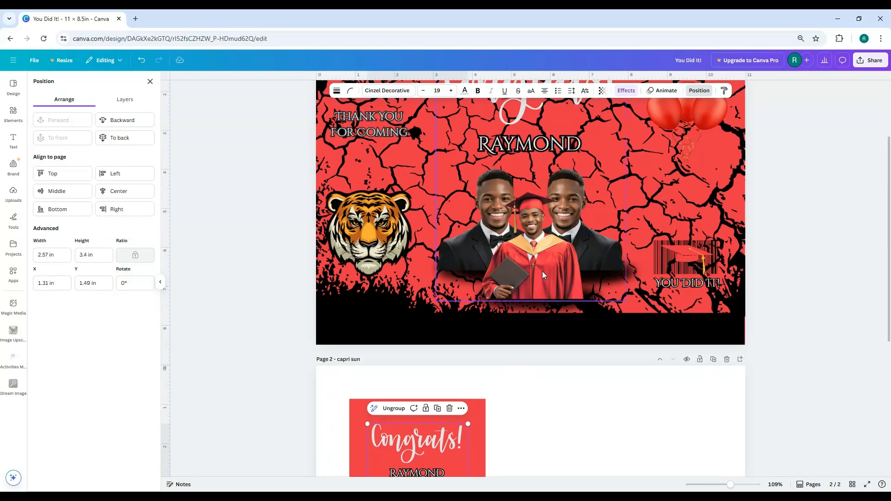
left_click(547, 245)
right_click(548, 244)
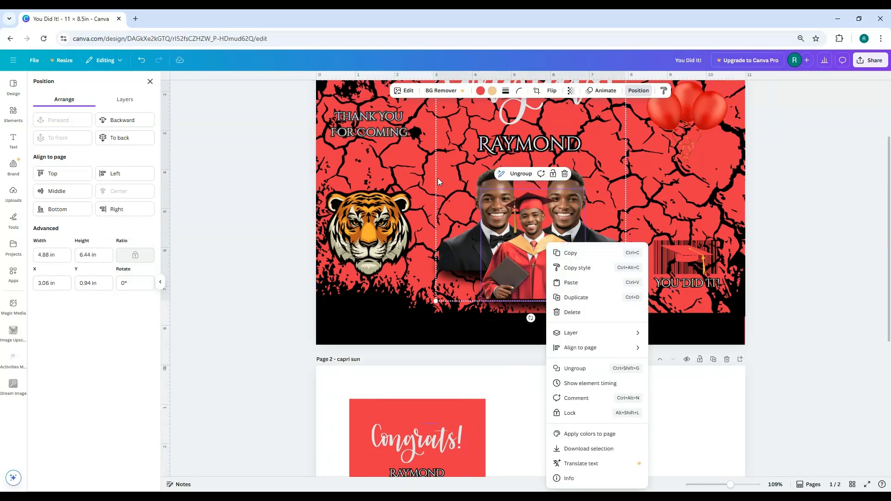
left_click(435, 303)
right_click(436, 244)
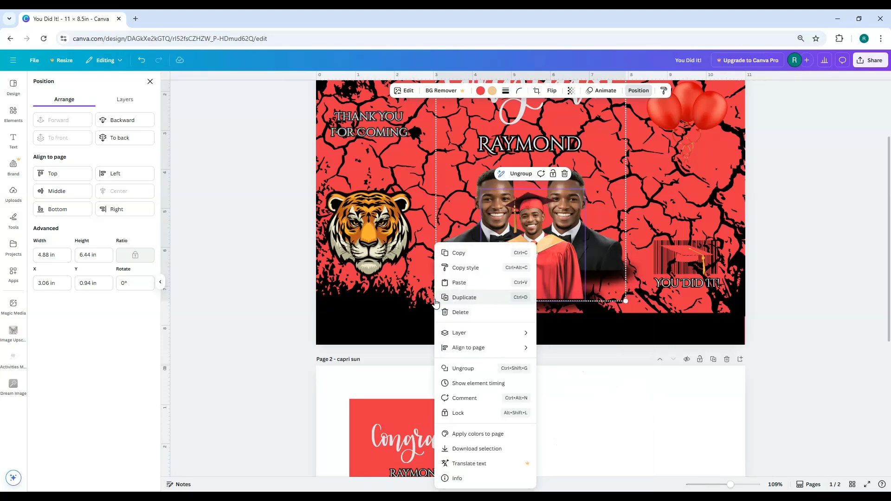
key("Escape")
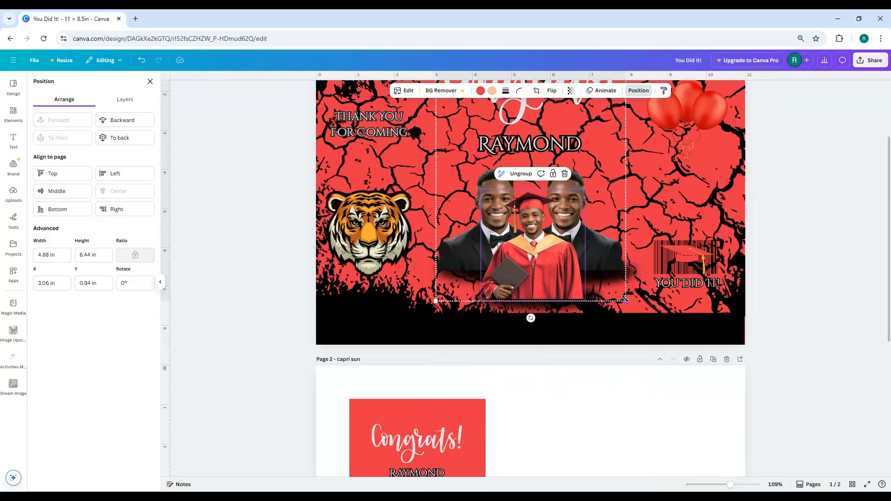
Send the group of heading, name and portraits on page 1 one layer backward
left_click(625, 299)
right_click(625, 299)
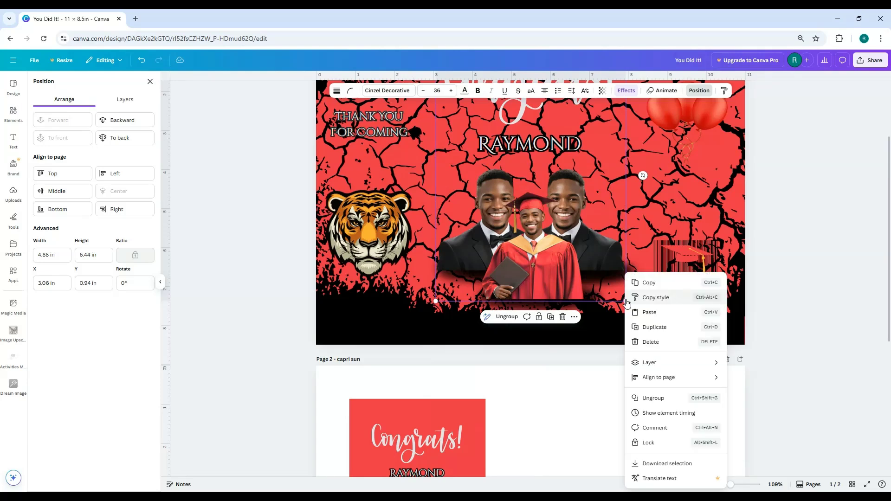
mouse_move(689, 365)
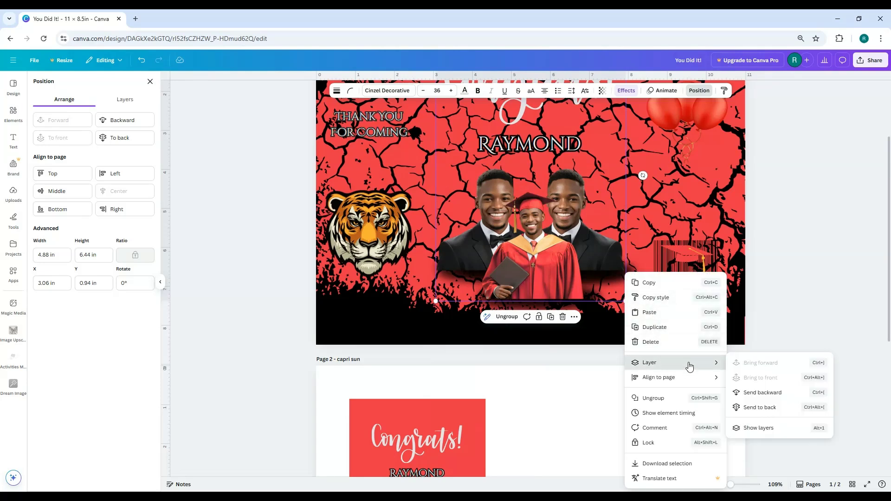
left_click(740, 393)
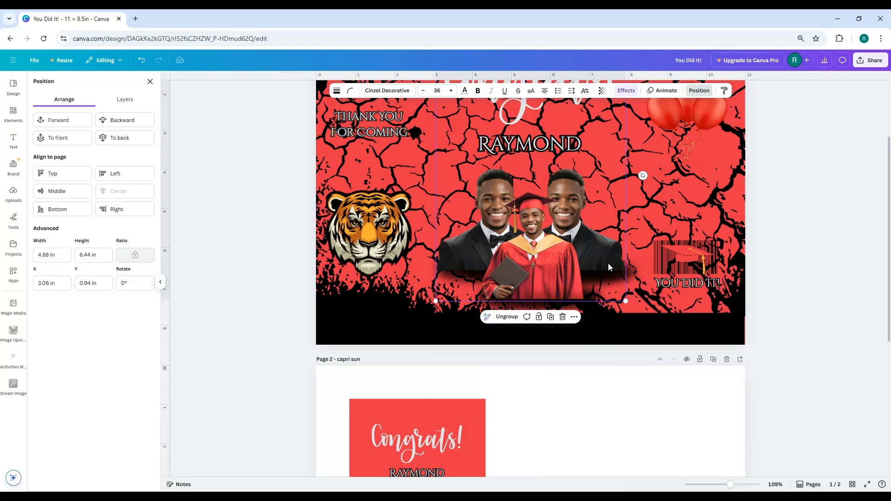
Send the group of heading, name and portraits on page 1 to the back of the layer order
right_click(625, 300)
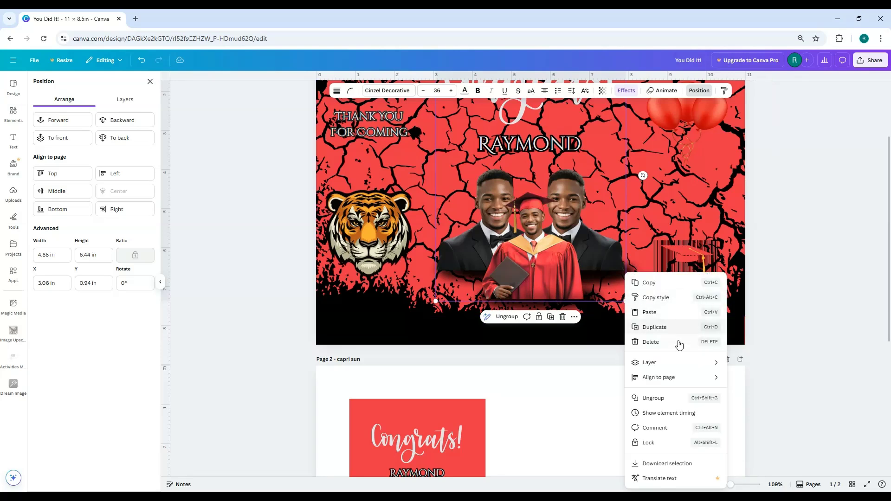
mouse_move(681, 364)
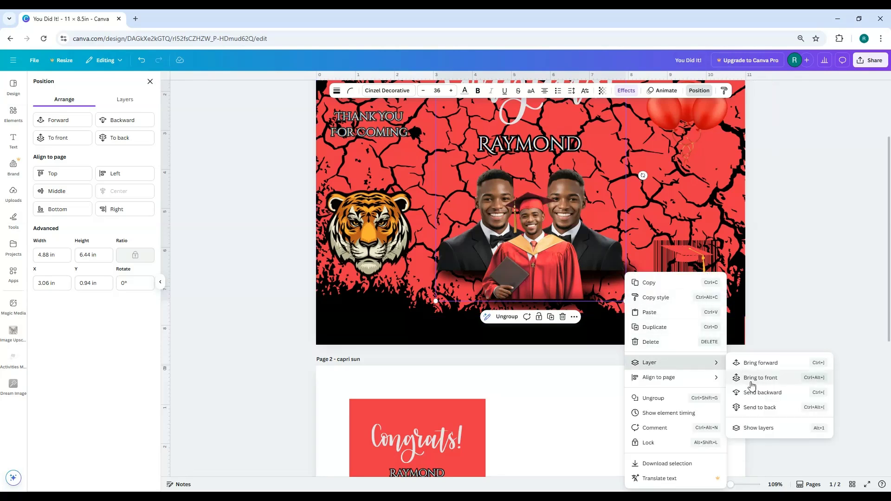
left_click(755, 407)
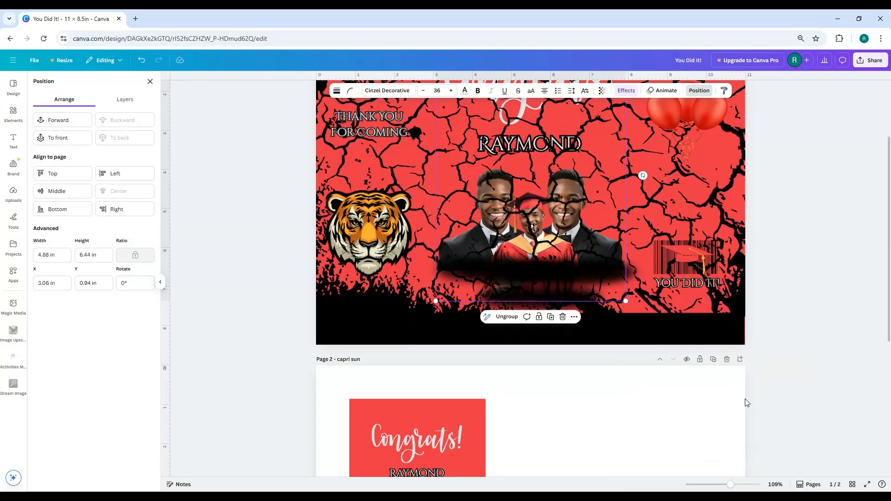
Send the cracked red background image on page 1 to the back of the layer order
left_click(413, 171)
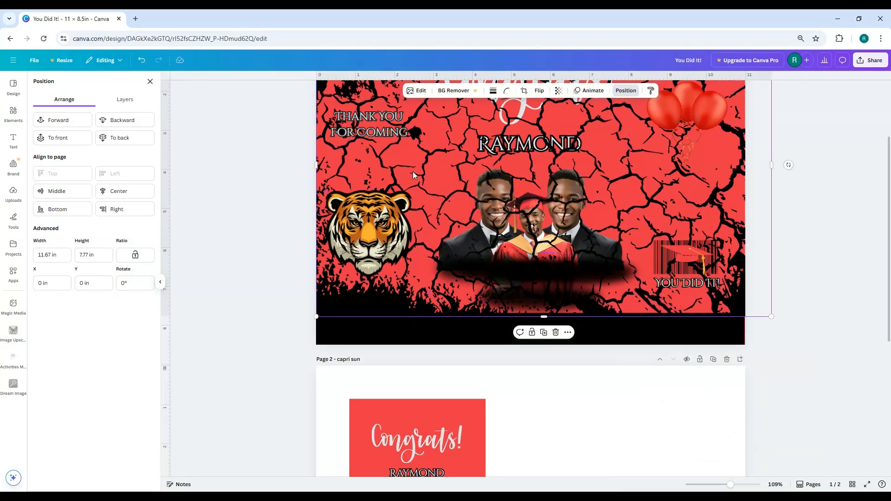
right_click(413, 172)
mouse_move(456, 264)
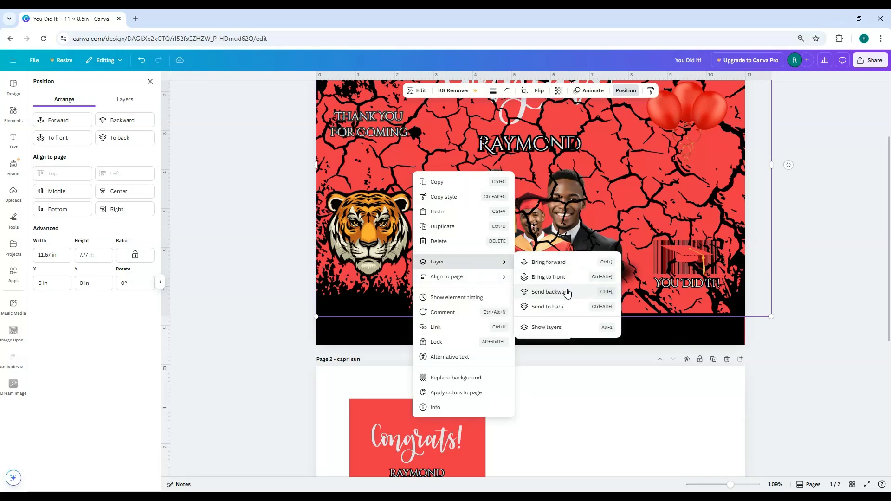
left_click(562, 306)
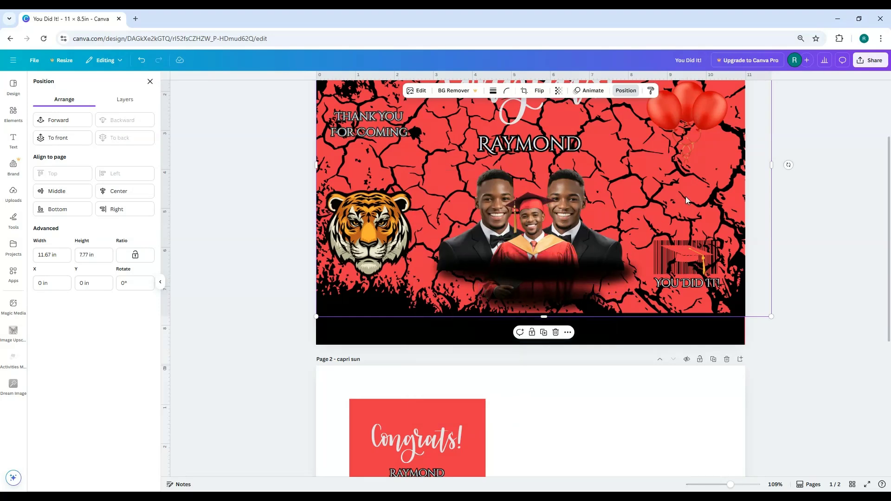
Ungroup the heading, name and portraits on page 1, and bring the graduate photo forward twice
left_click(530, 222)
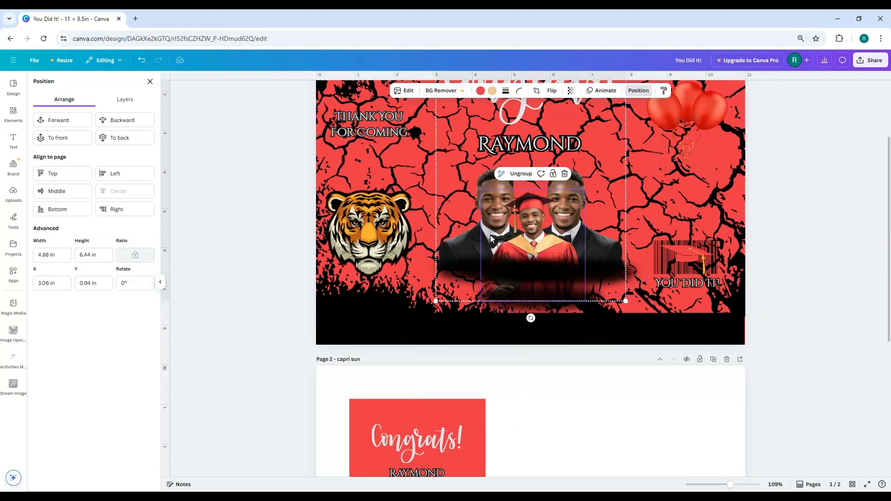
left_click(520, 174)
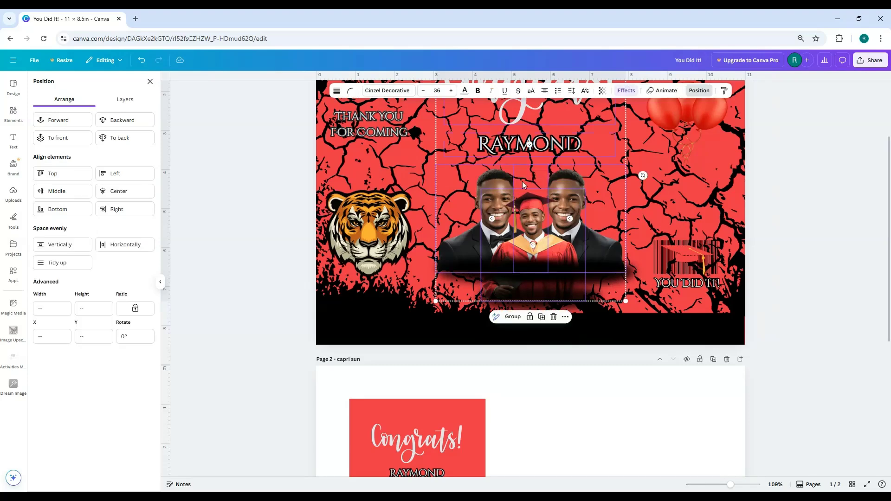
left_click(551, 242)
right_click(537, 242)
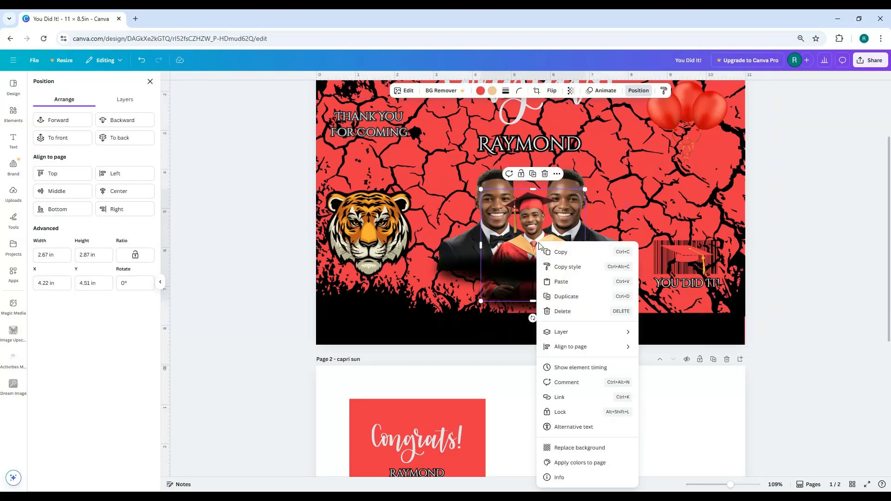
mouse_move(587, 332)
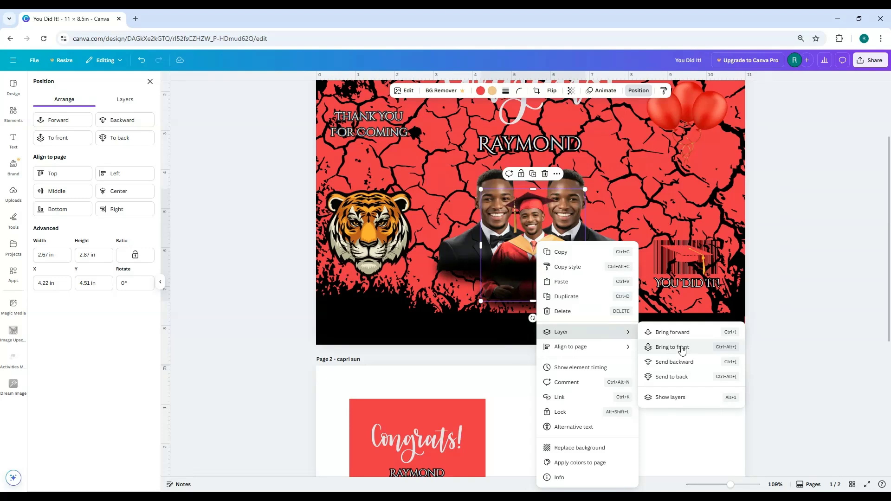
left_click(683, 332)
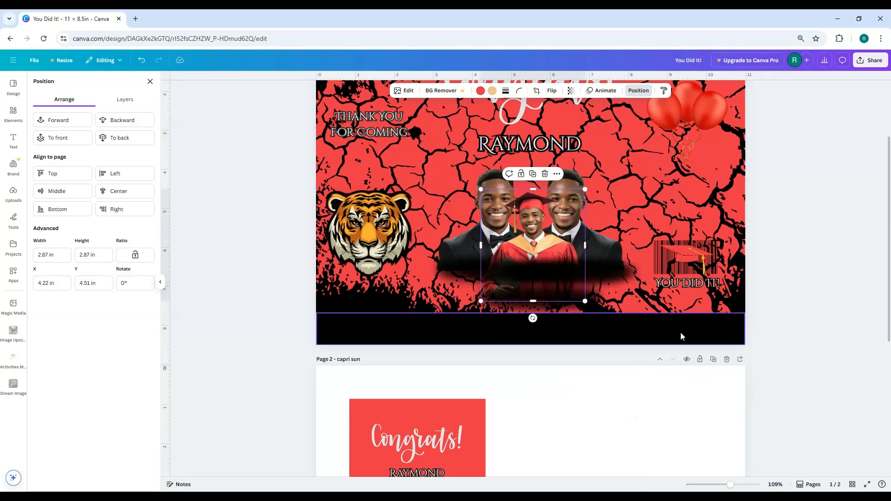
right_click(537, 247)
mouse_move(585, 332)
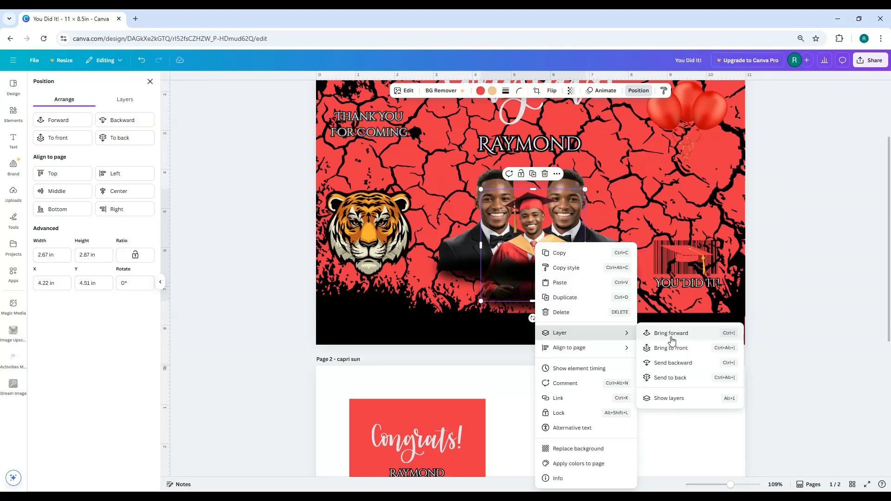
left_click(672, 340)
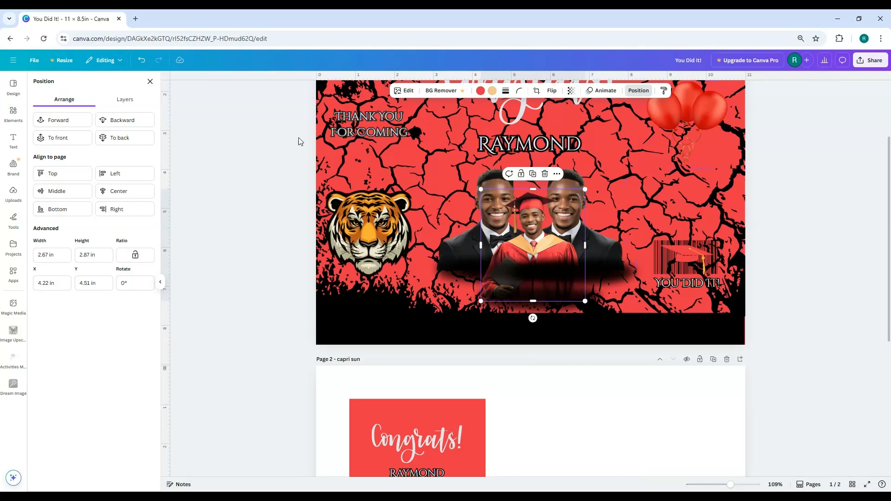
Move the graduate photo above all the dark shadow groups in page 1's layer order, keeping it below the lighter shadows
left_click(637, 92)
left_click(638, 92)
left_click(122, 100)
scroll(117, 307, "down", 4)
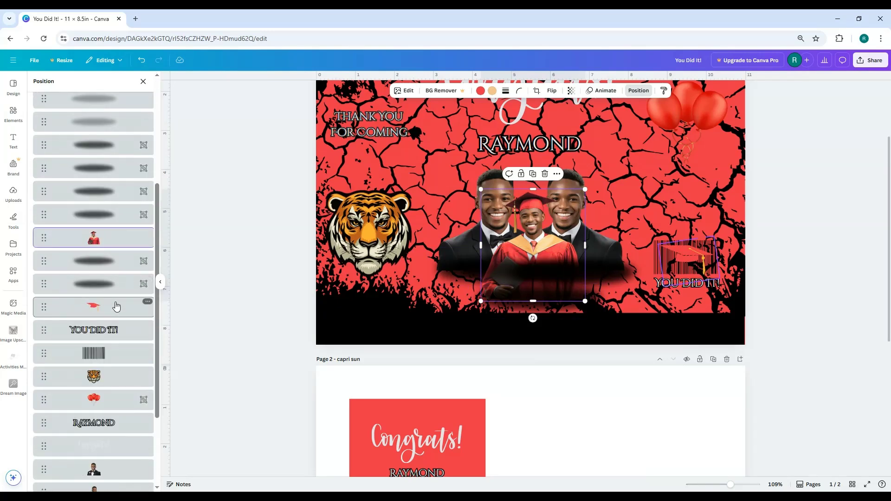
left_click_drag(95, 240, 97, 188)
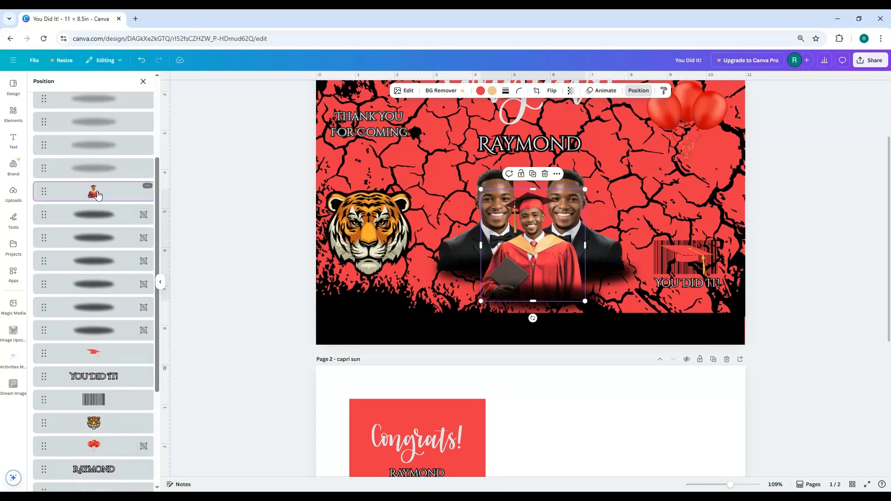
left_click(639, 435)
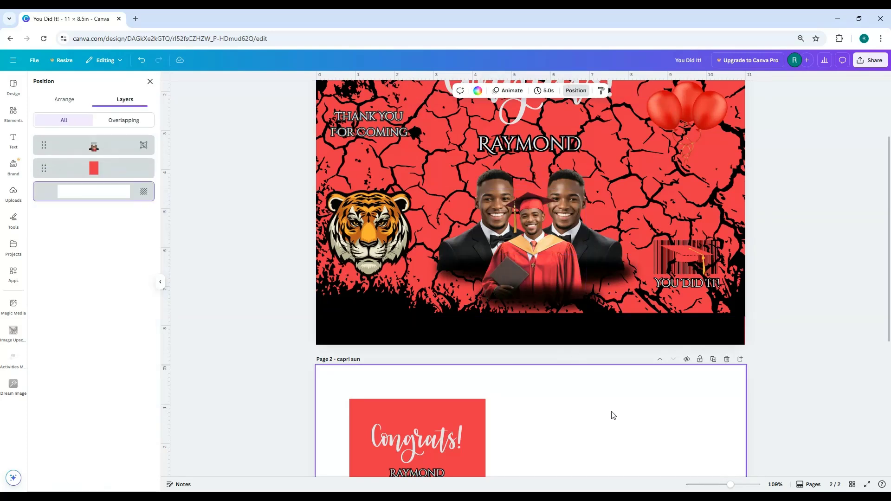
Duplicate three shadows under page 1's portraits and place the copies across the base of page 2's portraits, scaled to fit within the red label
left_click(449, 264)
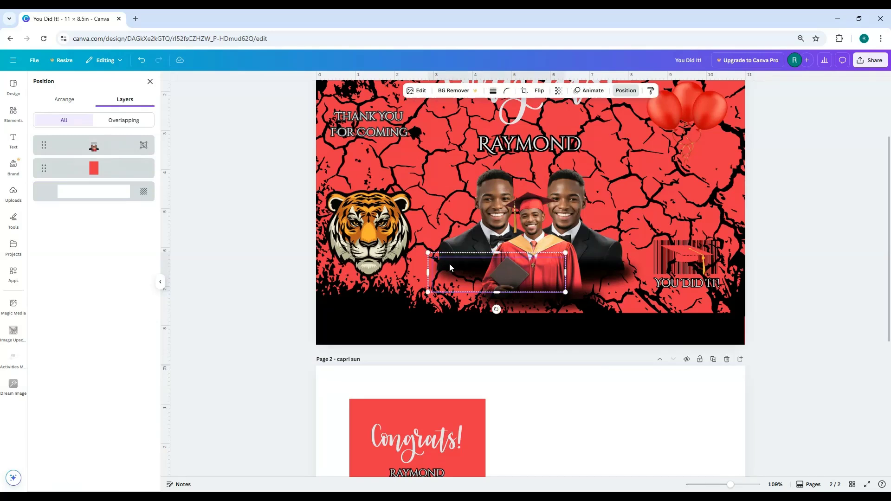
left_click(537, 314, "shift")
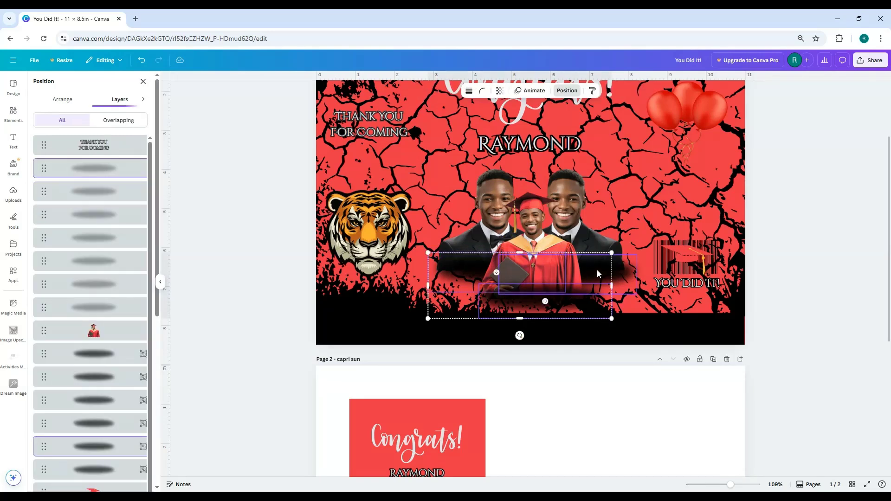
left_click(621, 272, "shift")
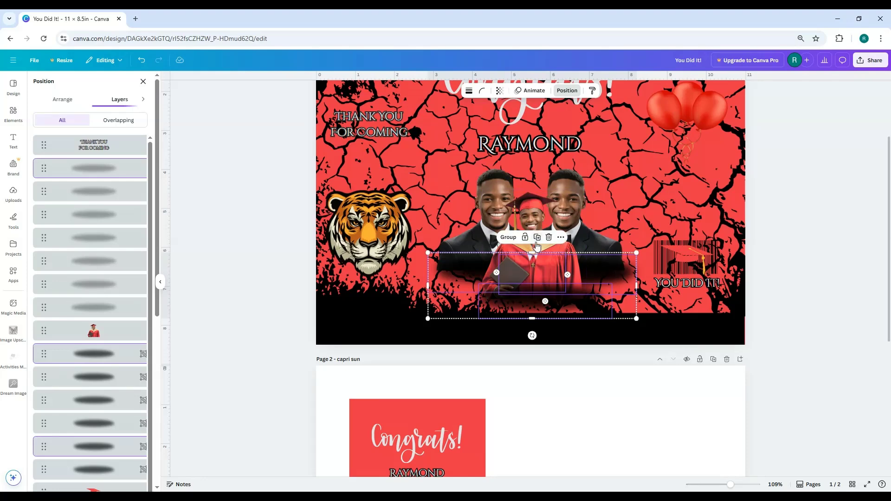
left_click(537, 237)
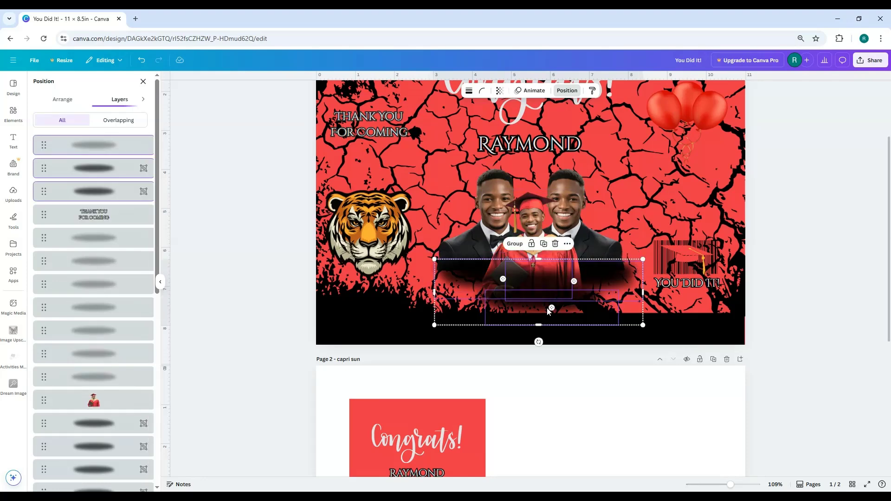
left_click_drag(548, 311, 434, 366)
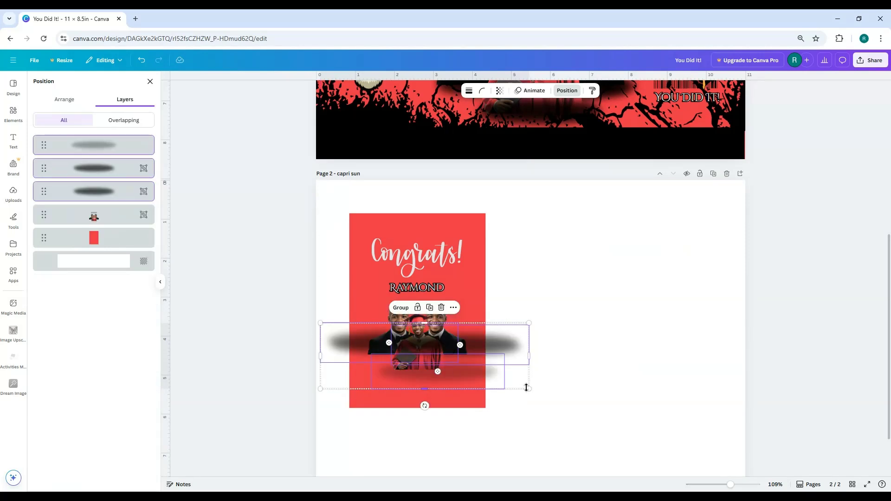
left_click_drag(526, 388, 448, 364)
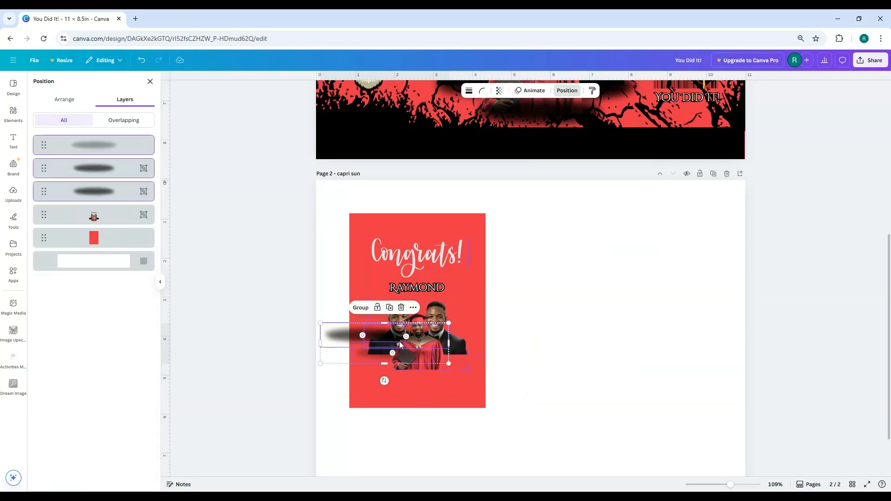
left_click_drag(379, 337, 412, 353)
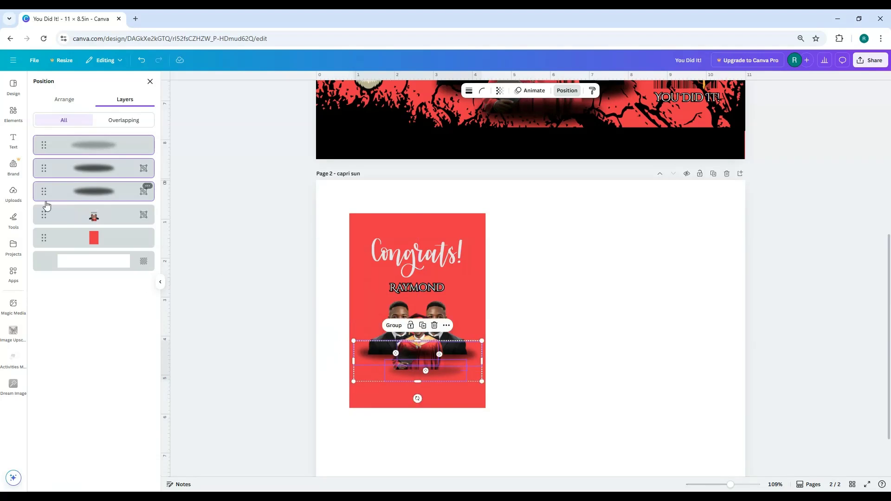
Ungroup the heading, name and portraits on page 2
left_click(393, 308)
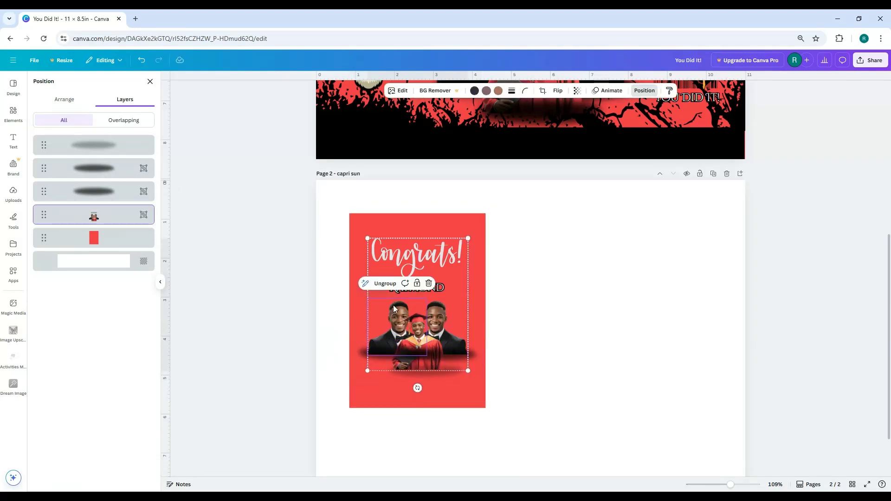
left_click(386, 284)
left_click(521, 313)
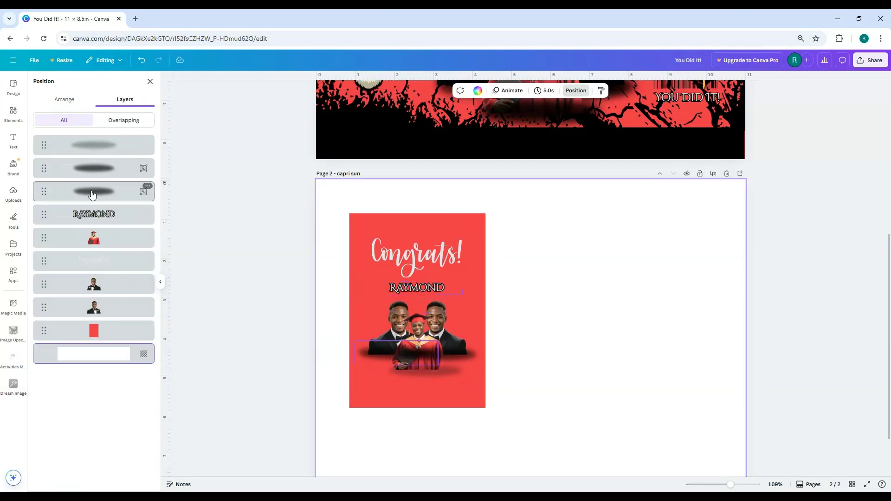
Reorder page 2's layers so both dark shadow groups sit directly beneath the graduate photo and the light shadow sits just below the name text
left_click_drag(91, 202, 96, 243)
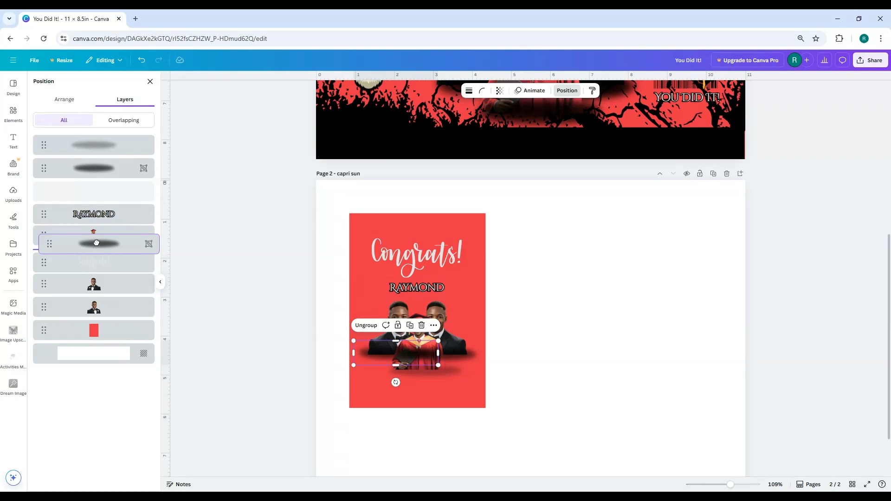
left_click_drag(96, 242, 98, 246)
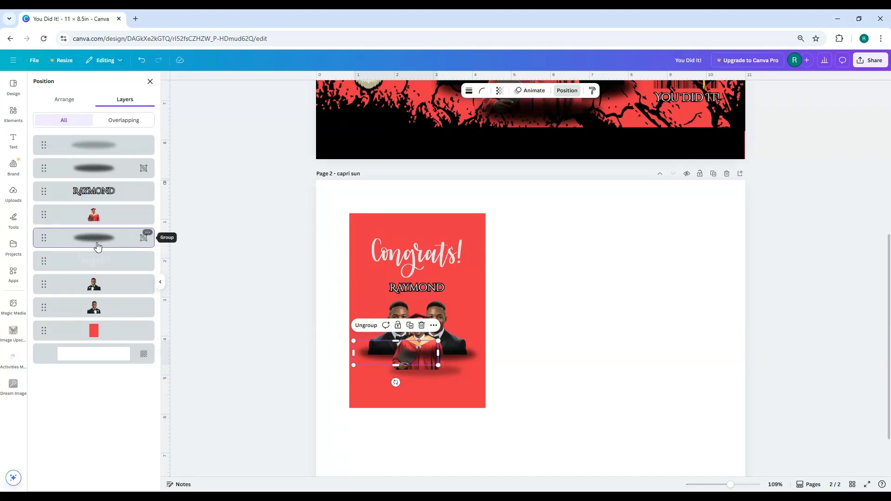
left_click_drag(95, 172, 93, 224)
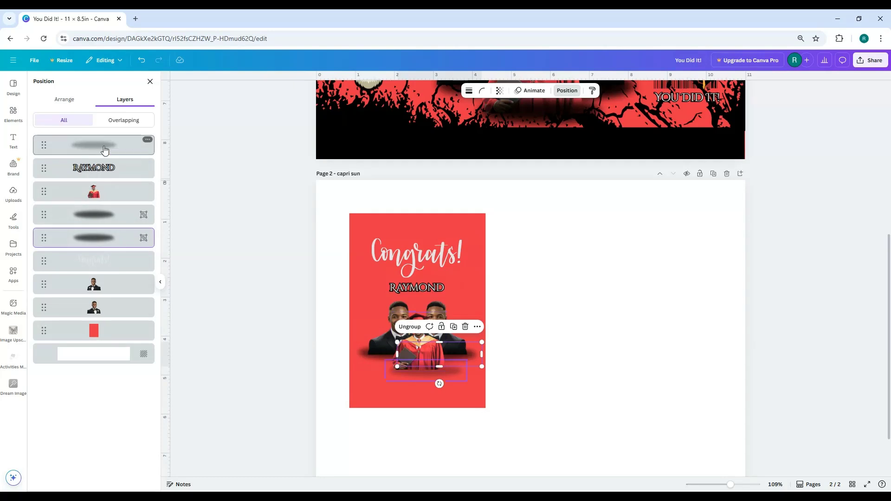
left_click_drag(103, 147, 95, 171)
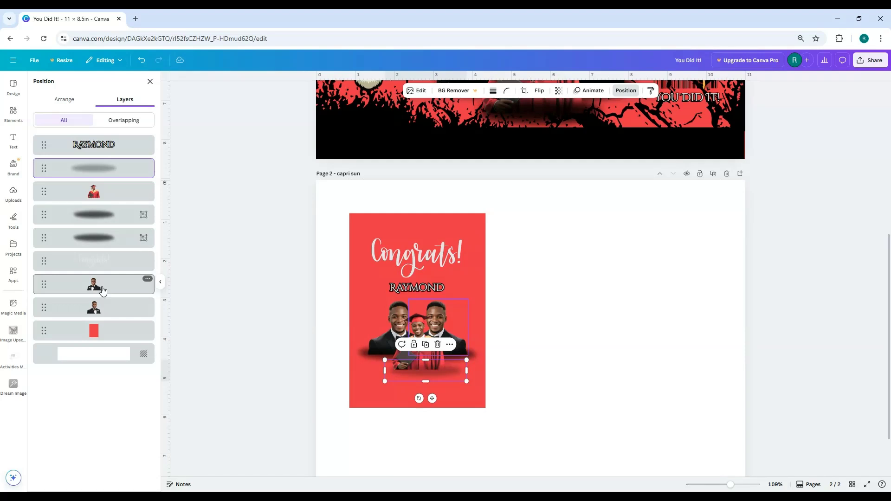
left_click(571, 392)
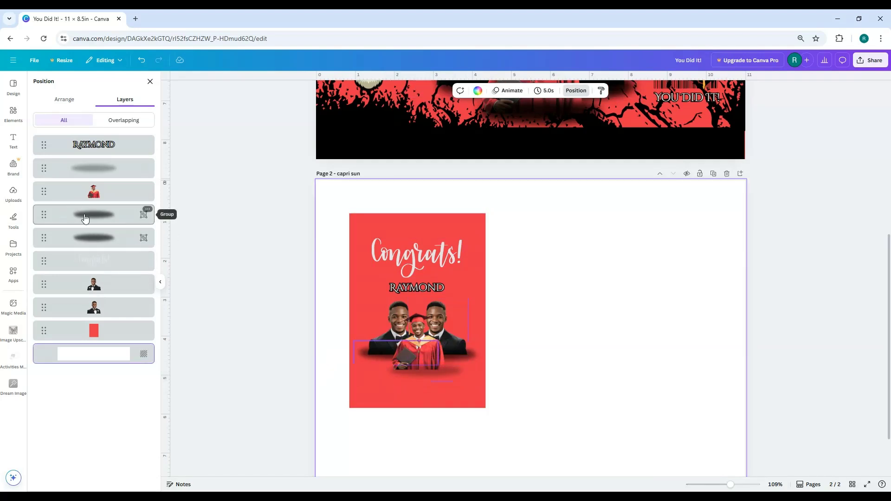
Duplicate the left dark shadow group on page 2 twice and move the copies beneath the graduate photo in the layer order
left_click(147, 213)
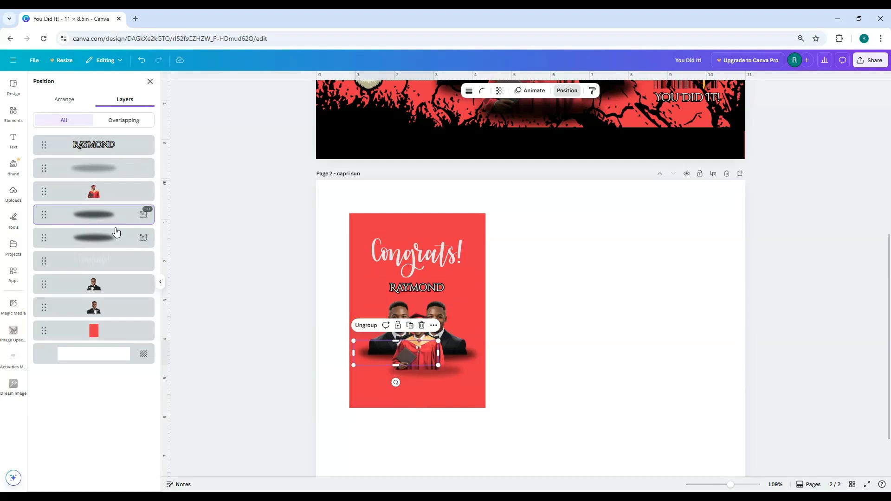
left_click(410, 325)
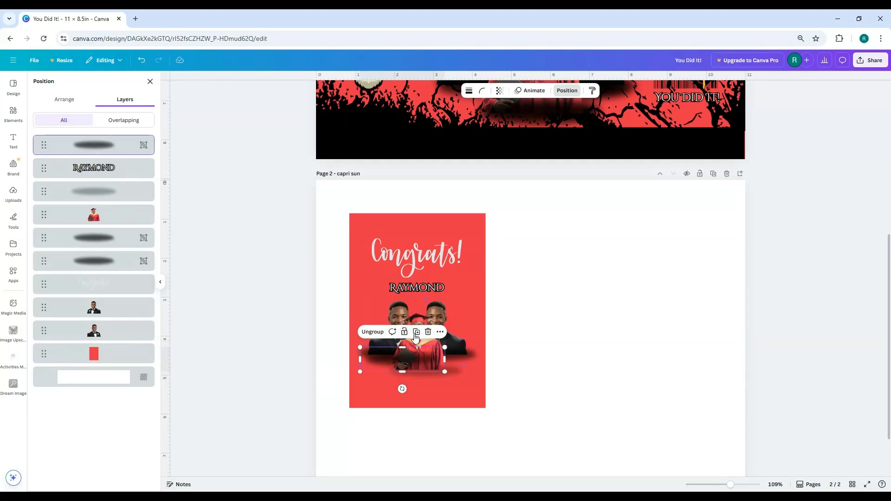
left_click(417, 335)
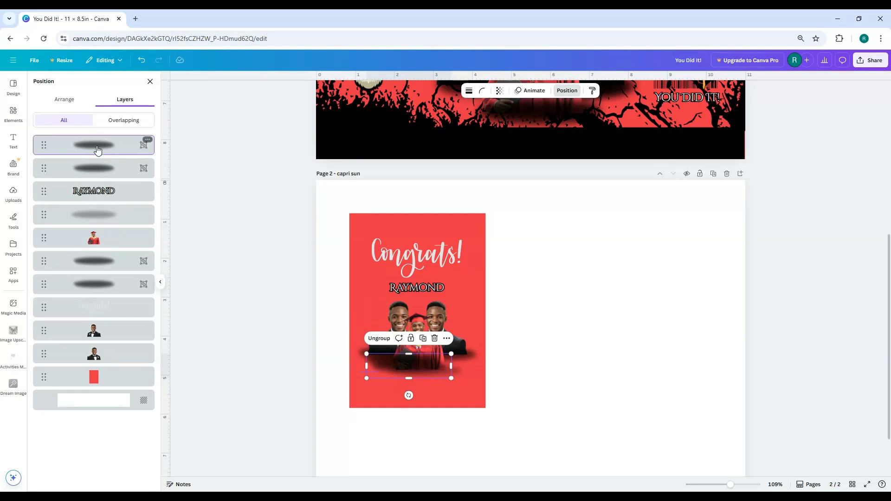
left_click_drag(99, 146, 104, 215)
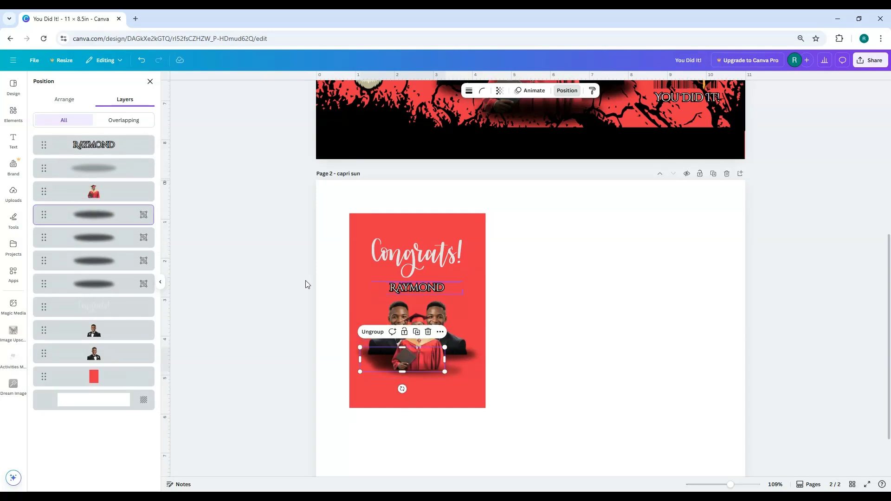
left_click(503, 371)
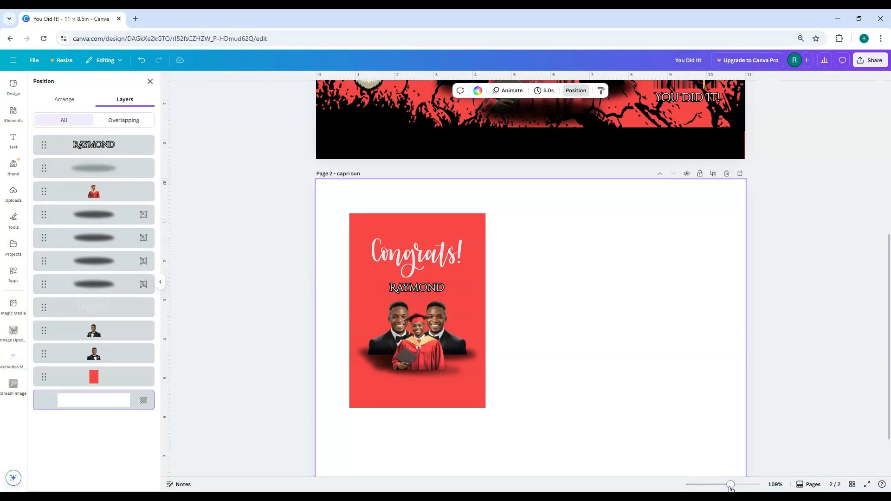
Move the graduate photo off the label onto the blank area beside it, and shift the right suit portrait slightly to the right
left_click_drag(732, 487, 743, 486)
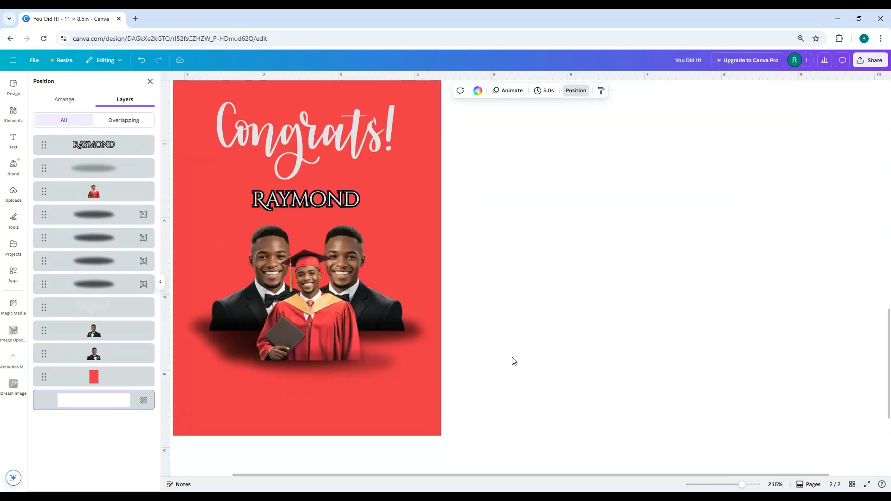
left_click(301, 294)
left_click_drag(306, 307, 522, 307)
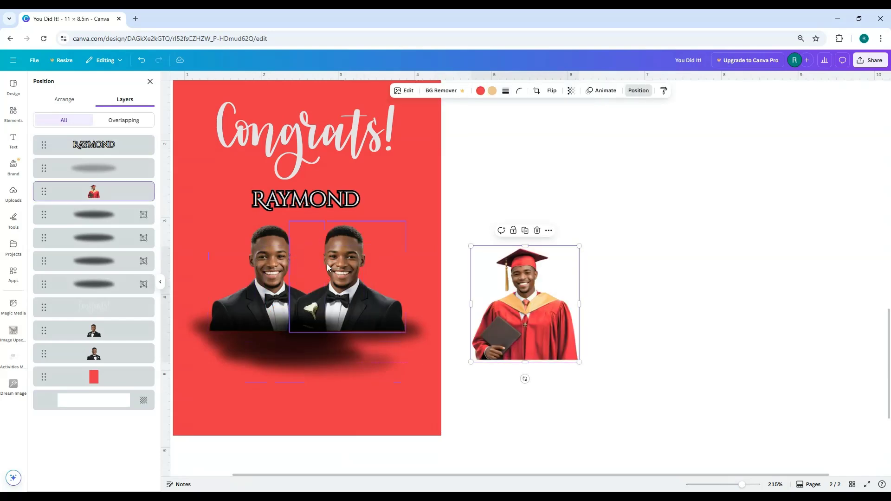
left_click_drag(400, 255, 421, 256)
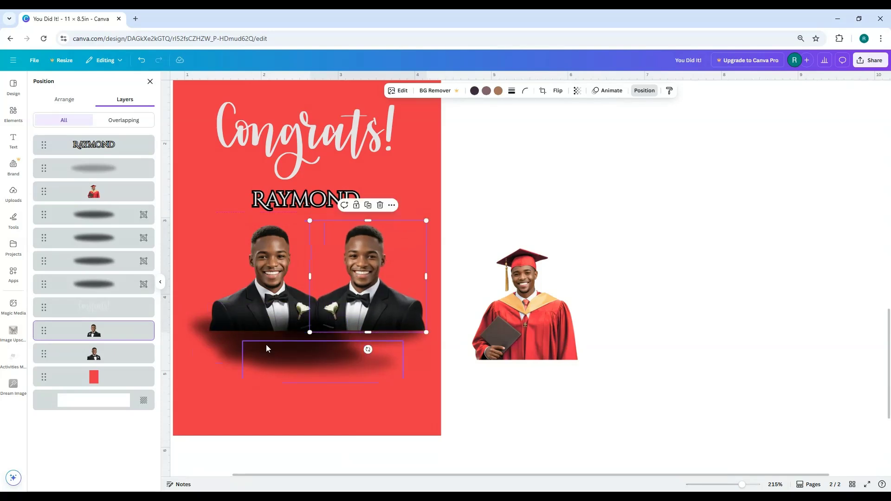
Spread the dark shadow groups out below the suit portraits, aligning one along the lower edge of the left portrait
left_click_drag(266, 346, 271, 360)
left_click(219, 342)
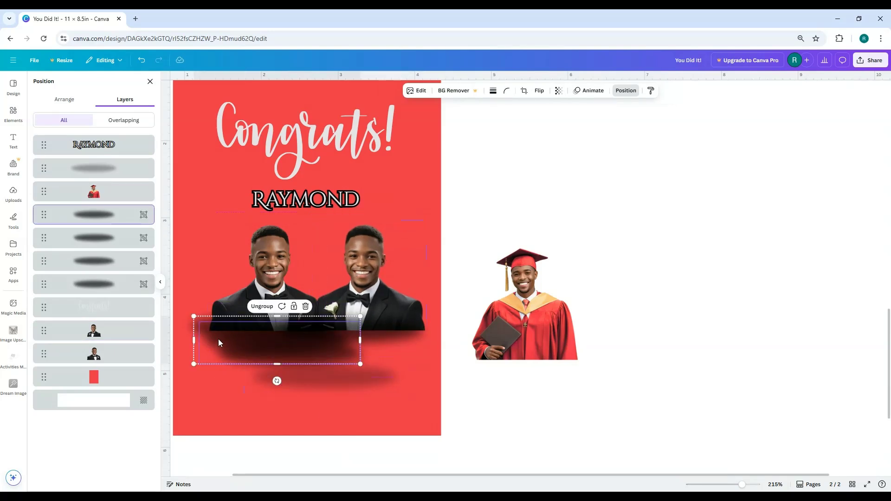
double_click(219, 342)
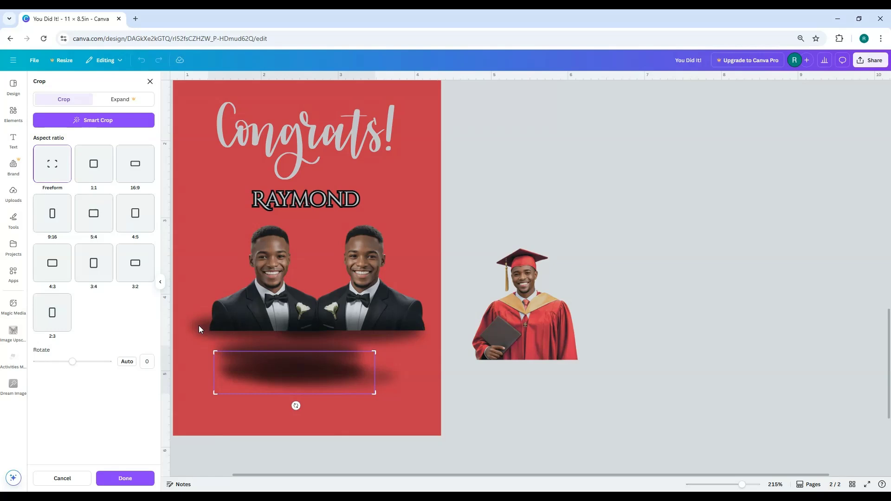
left_click(200, 326)
left_click(197, 325)
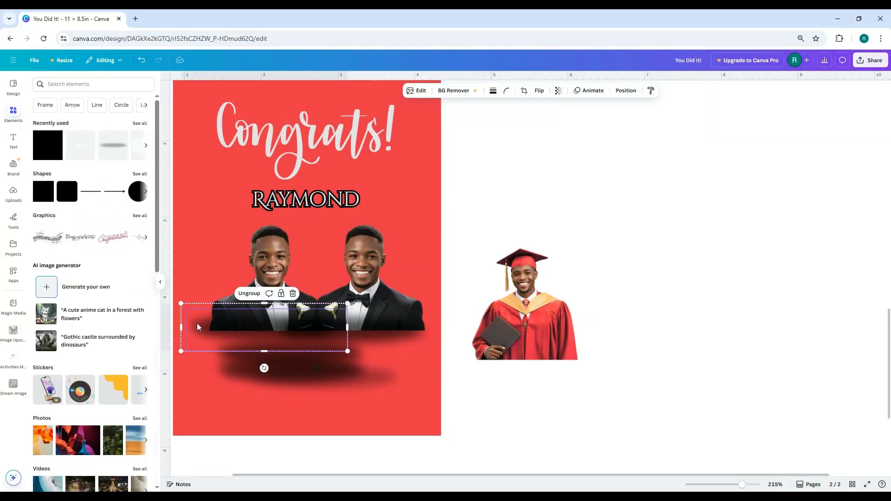
left_click_drag(198, 327, 205, 327)
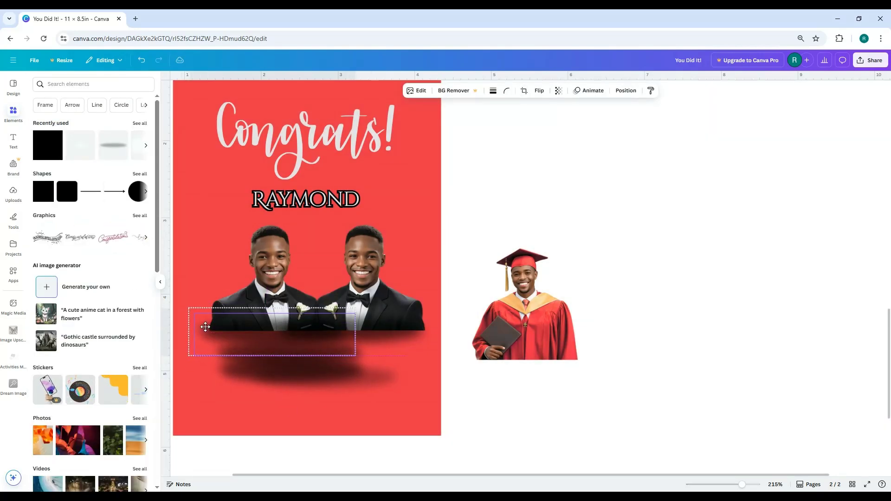
double_click(206, 328)
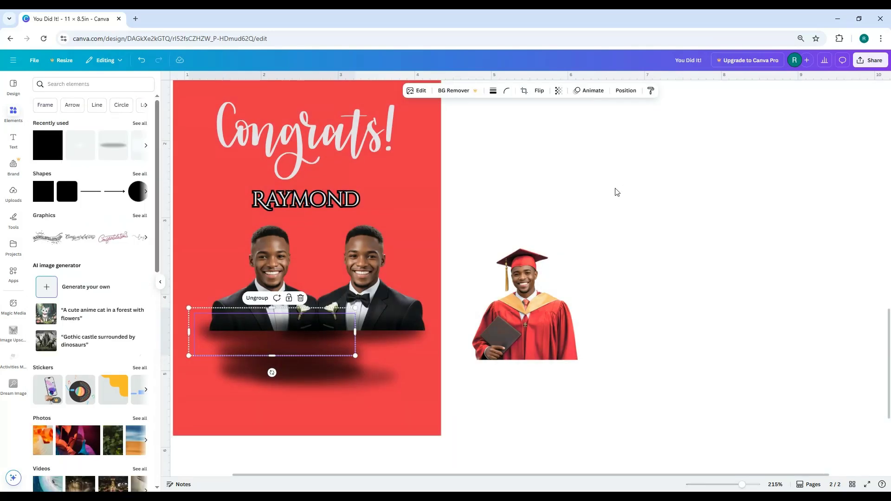
Move the light shadow beneath the right suit portrait, duplicate it and overlap the copy along the portrait's lower edge
left_click(581, 164)
left_click_drag(320, 382, 366, 331)
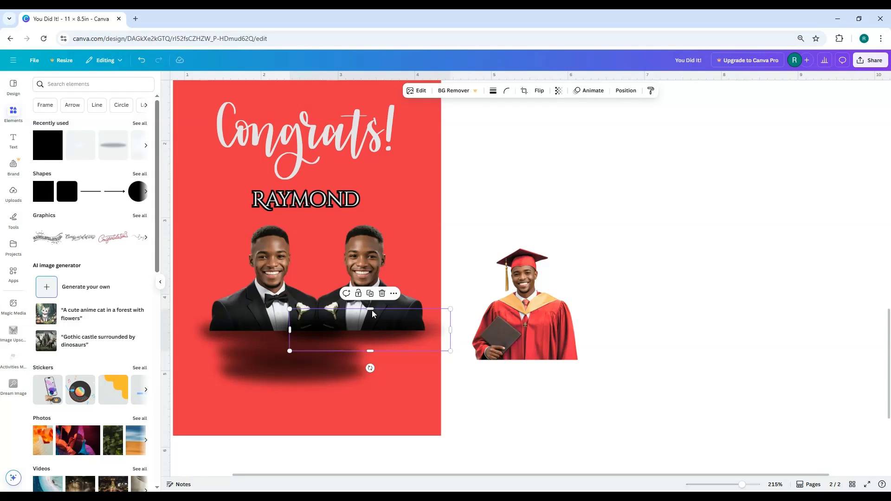
left_click(371, 295)
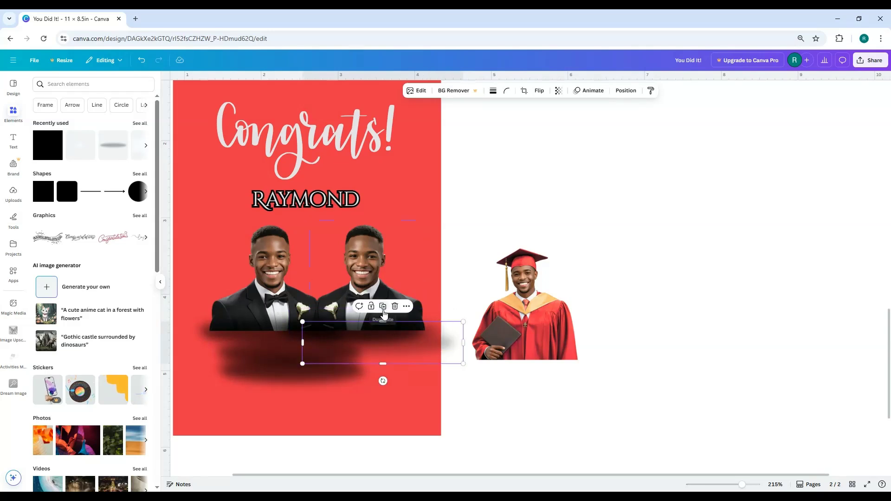
left_click_drag(395, 326, 365, 336)
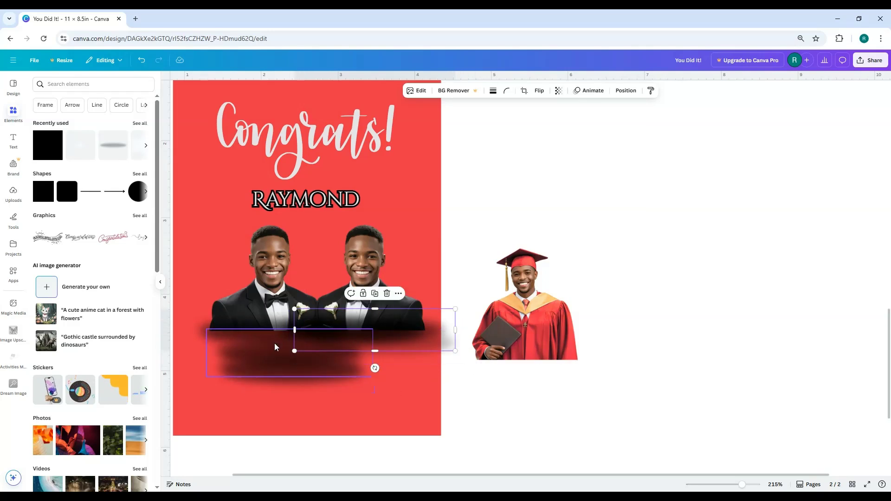
Place another dark shadow group under the left suit portrait and stack more light shadow copies under the right portrait
left_click(262, 339)
left_click_drag(262, 343, 249, 317)
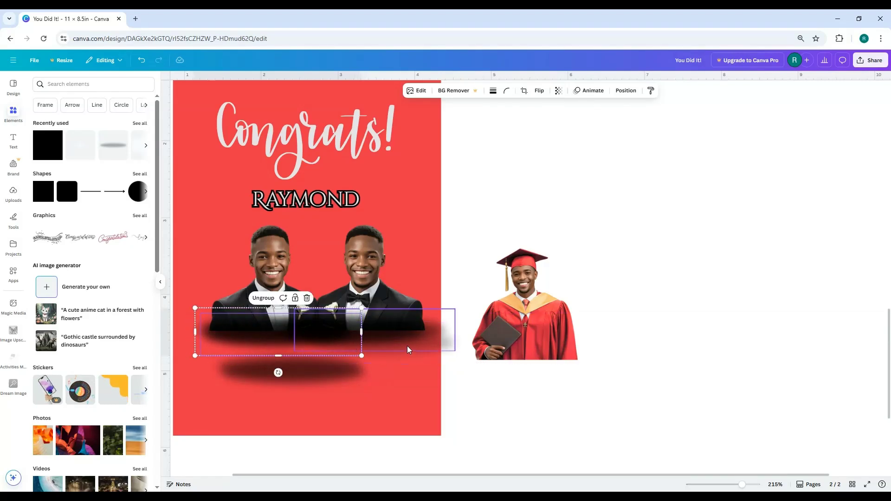
left_click(408, 349)
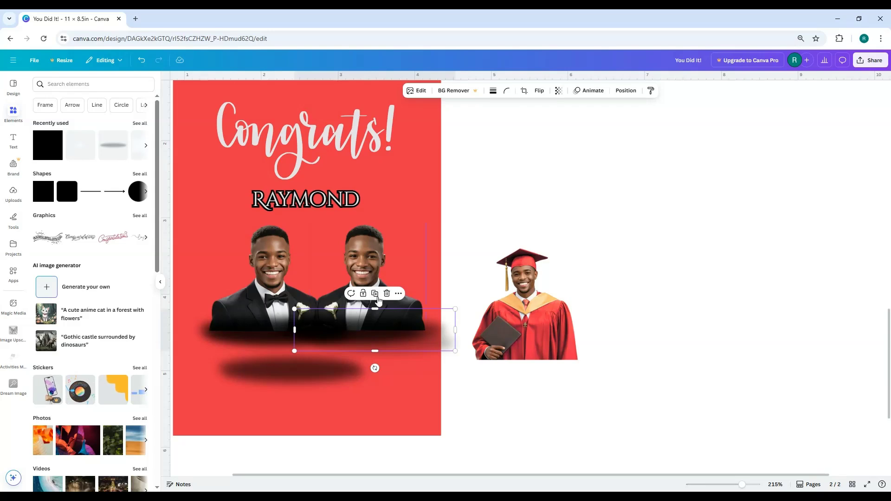
left_click_drag(398, 324, 418, 324)
left_click_drag(476, 353, 407, 332)
Move the graduate photo back onto the label between the suit portraits and shift the remaining dark shadow group directly below it
left_click(533, 335)
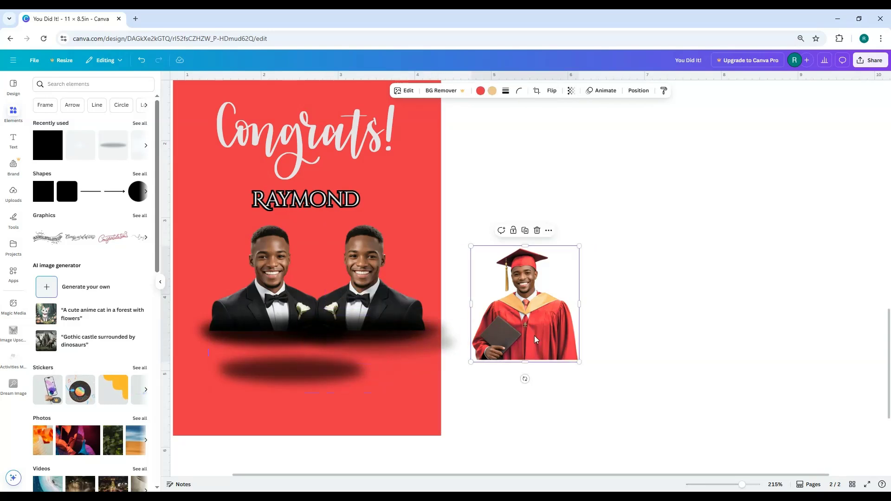
left_click_drag(534, 336, 329, 332)
left_click(285, 380)
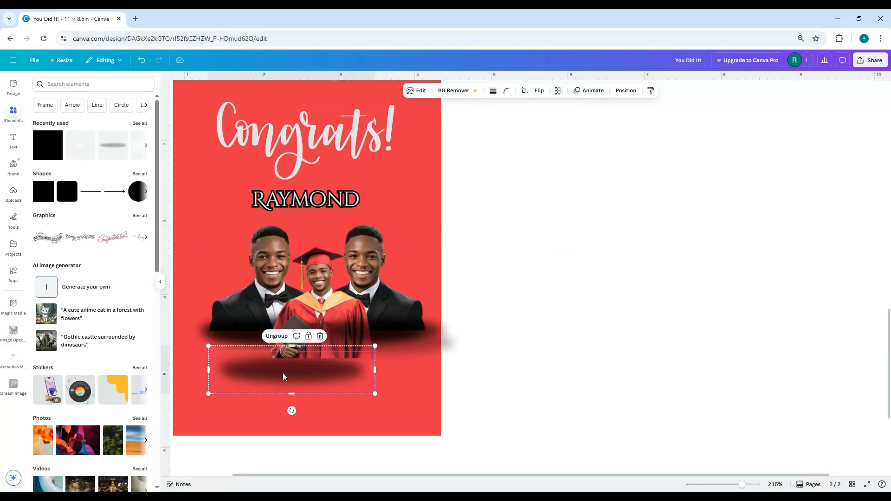
left_click_drag(285, 376, 309, 381)
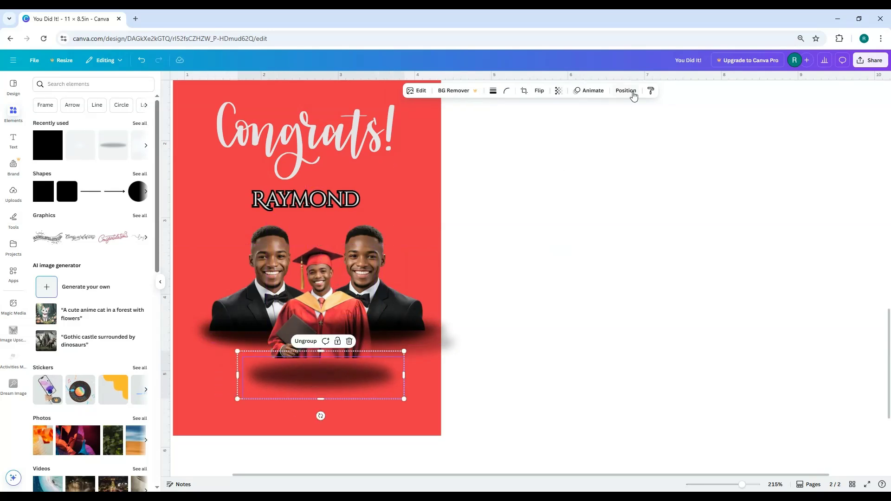
Reorder the layers so the original light shadow sits beneath the graduate photo and the lowest dark shadow group sits above the name text
left_click(632, 91)
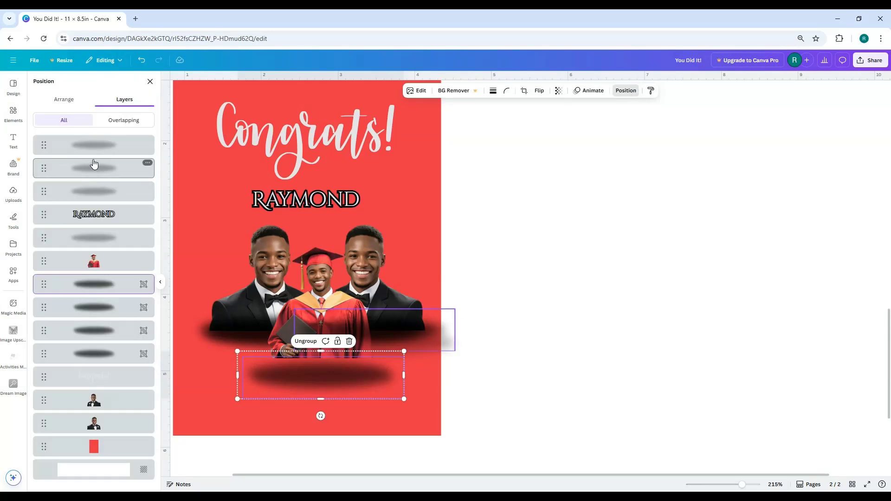
left_click(91, 238)
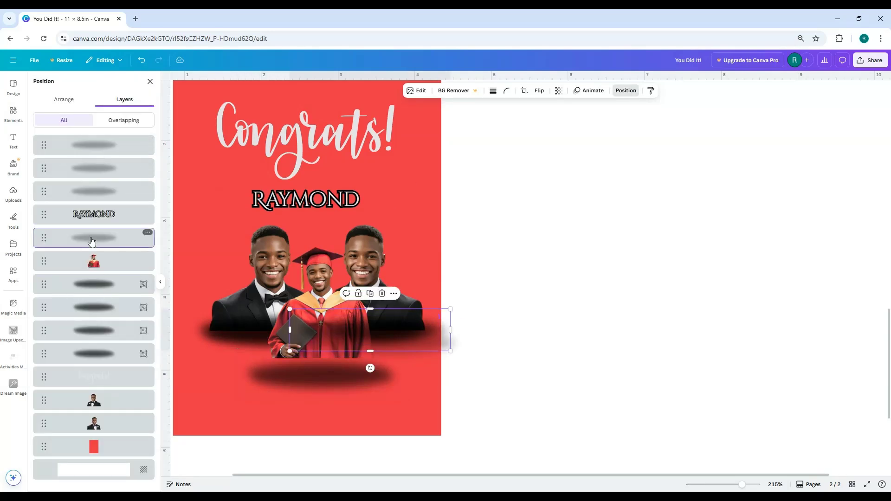
left_click_drag(91, 243, 93, 278)
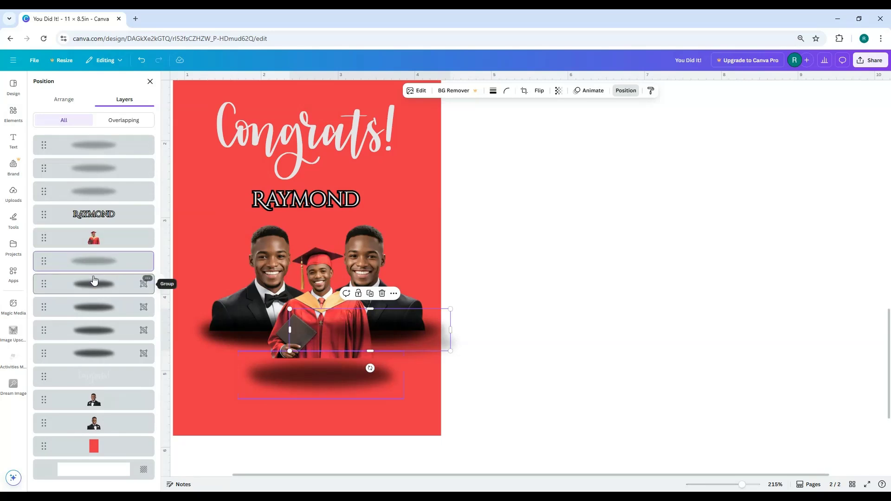
left_click(285, 380)
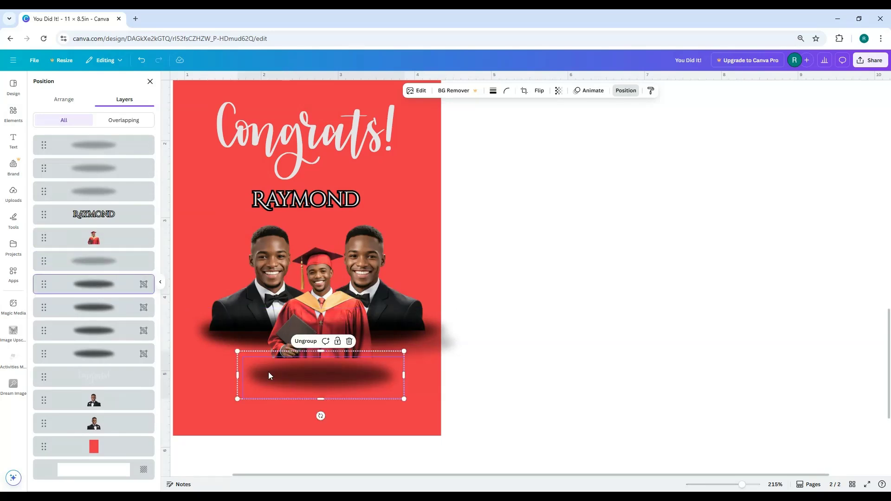
left_click_drag(94, 286, 94, 215)
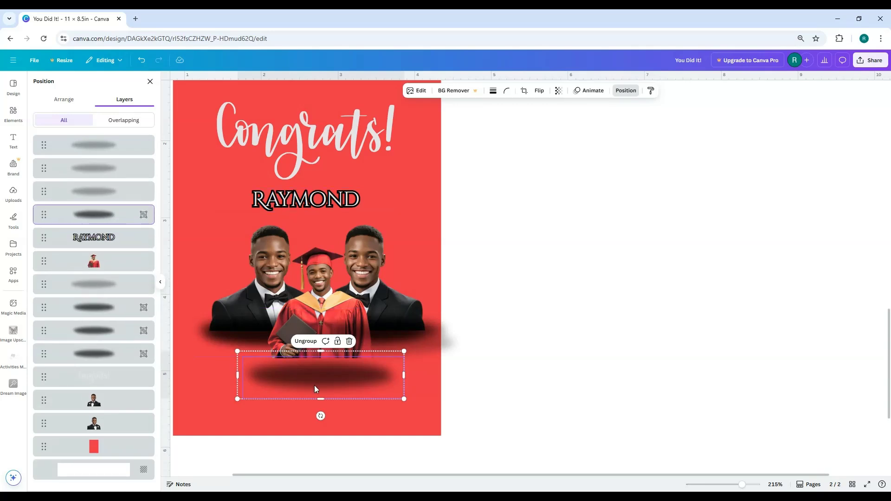
Move the three light shadow copies beneath the graduate photo in the layer order
left_click(111, 185)
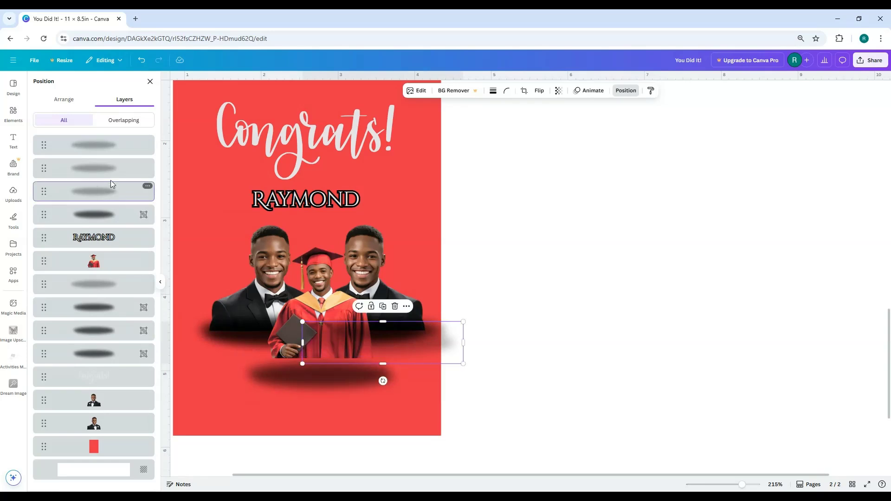
left_click(105, 149)
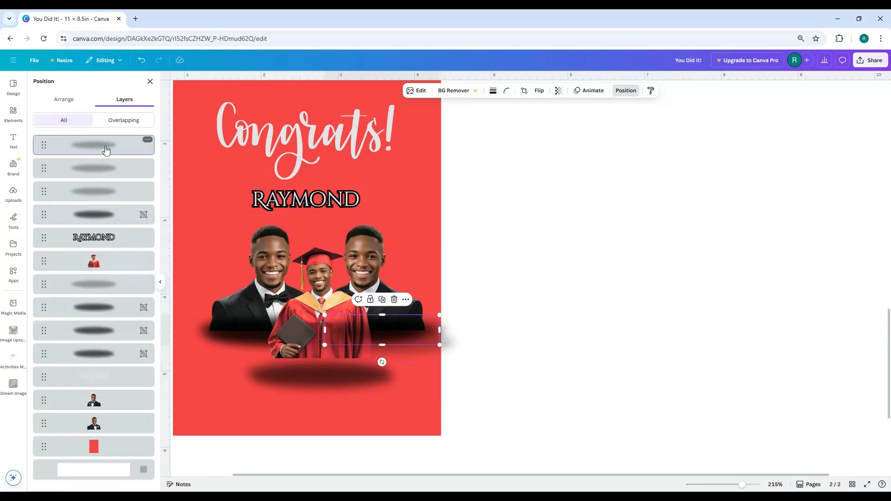
left_click_drag(106, 150, 104, 279)
left_click(110, 145)
left_click_drag(110, 145, 116, 246)
left_click_drag(114, 150, 115, 218)
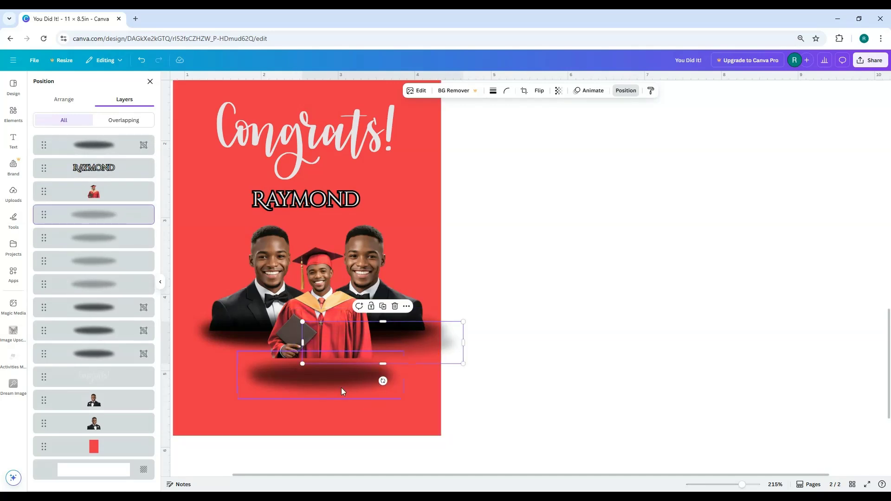
Raise the dark shadow group over the graduate photo's lower edge, duplicate it and overlap the copy there
left_click(329, 381)
left_click_drag(324, 377, 331, 359)
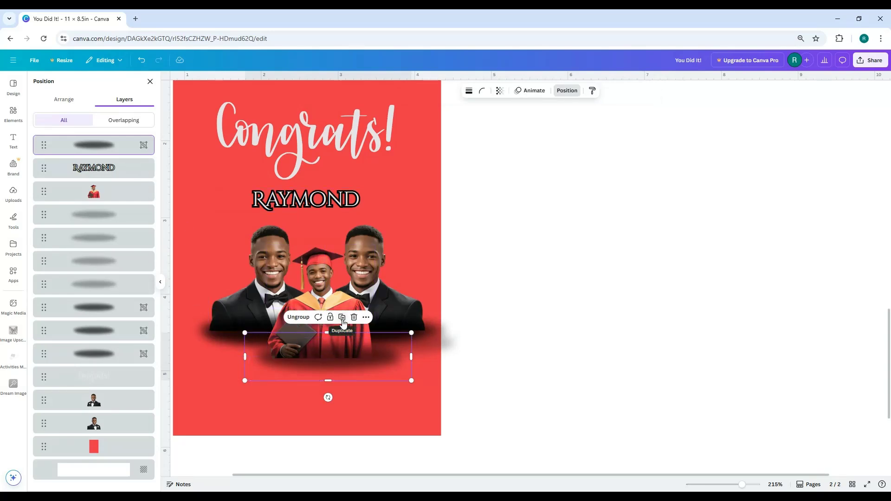
left_click(344, 325)
left_click_drag(322, 368, 309, 358)
Nudge the graduate photo and the dark shadow group over its lower edge slightly up and to the left
left_click(347, 423)
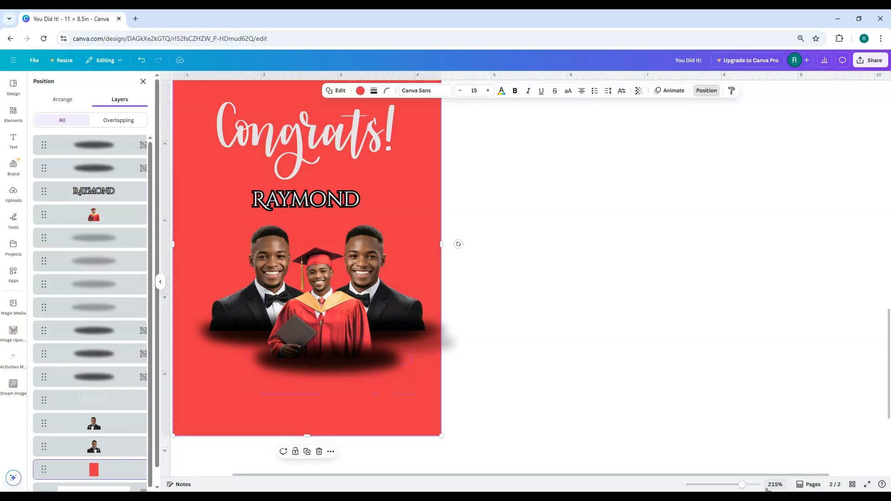
left_click_drag(742, 486, 735, 488)
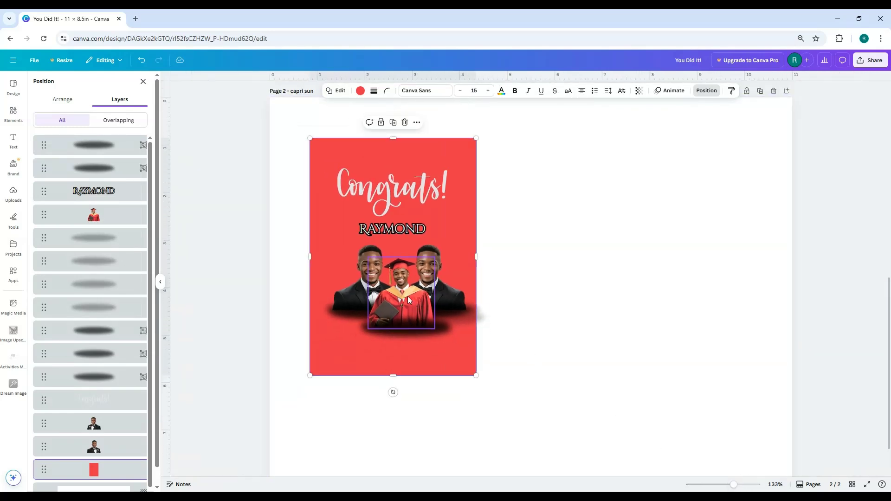
left_click(407, 294)
left_click_drag(403, 295, 403, 292)
left_click(419, 334)
left_click_drag(419, 334, 412, 329)
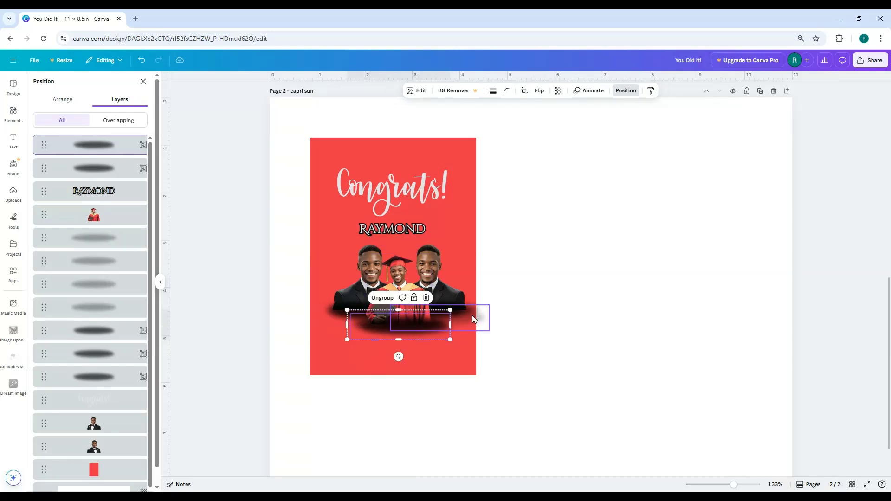
Shift the overhanging light shadows inward so they fit within the label's right edge
left_click_drag(473, 318, 458, 314)
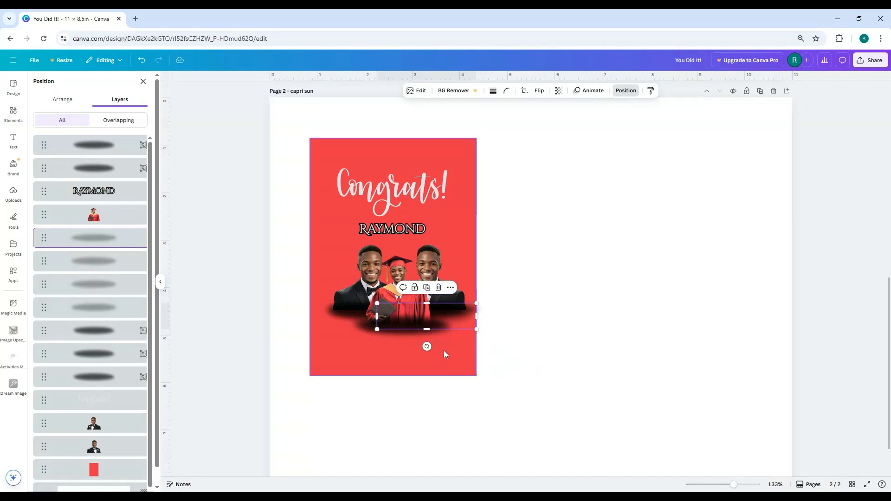
left_click_drag(473, 312, 465, 309)
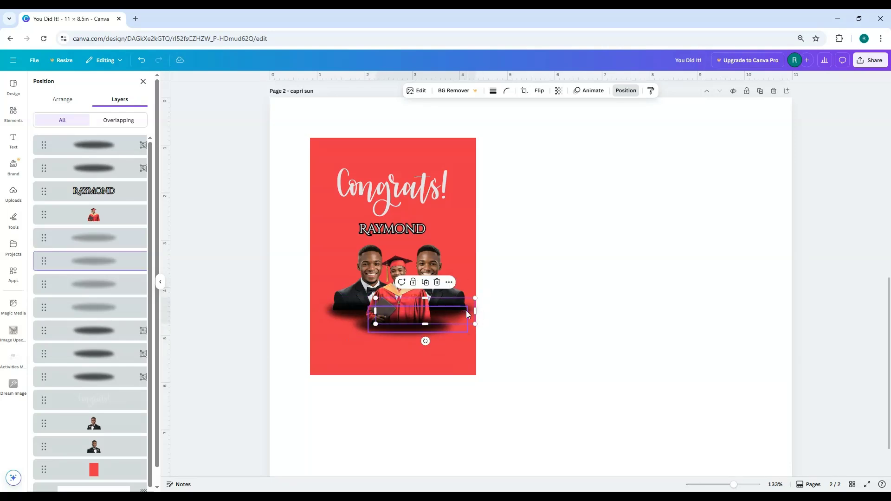
left_click(483, 320)
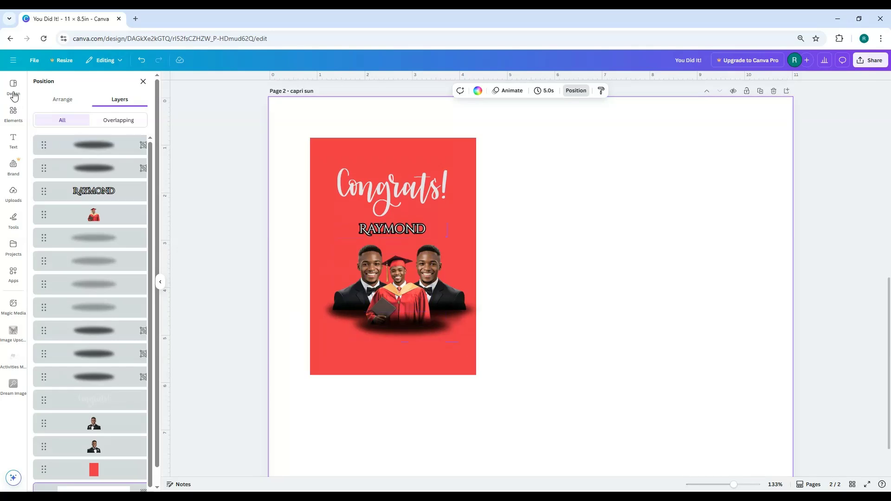
Search the elements library for "cracked lines"
left_click(13, 121)
left_click(68, 85)
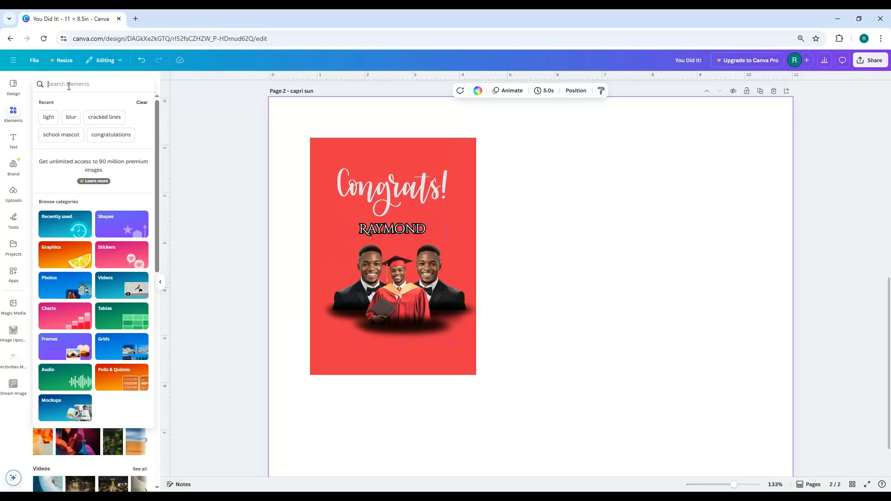
left_click(113, 118)
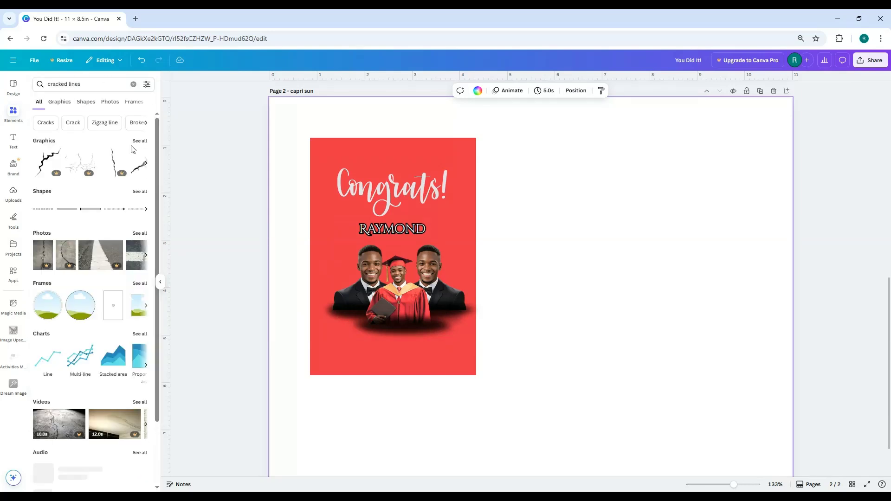
left_click(50, 166)
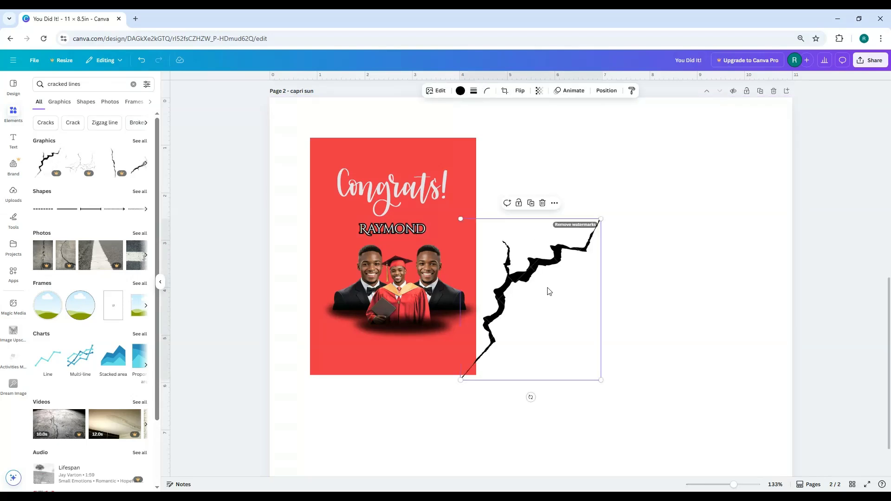
left_click_drag(549, 291, 400, 210)
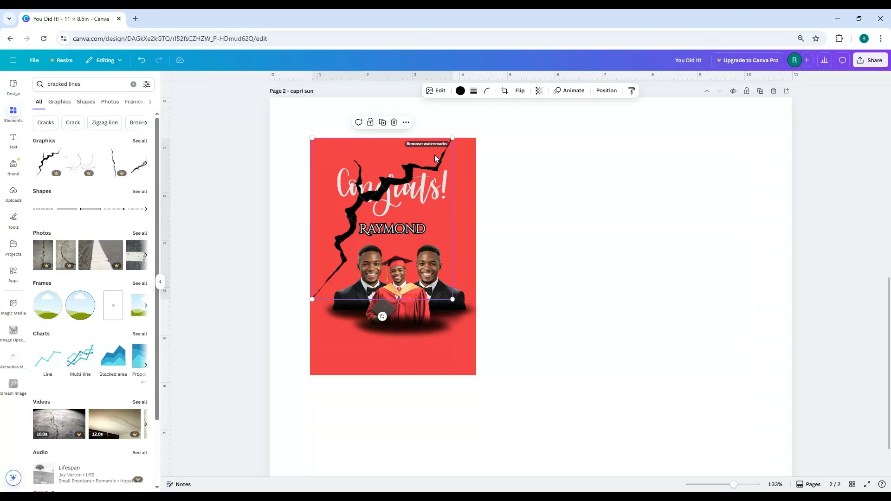
key("Delete")
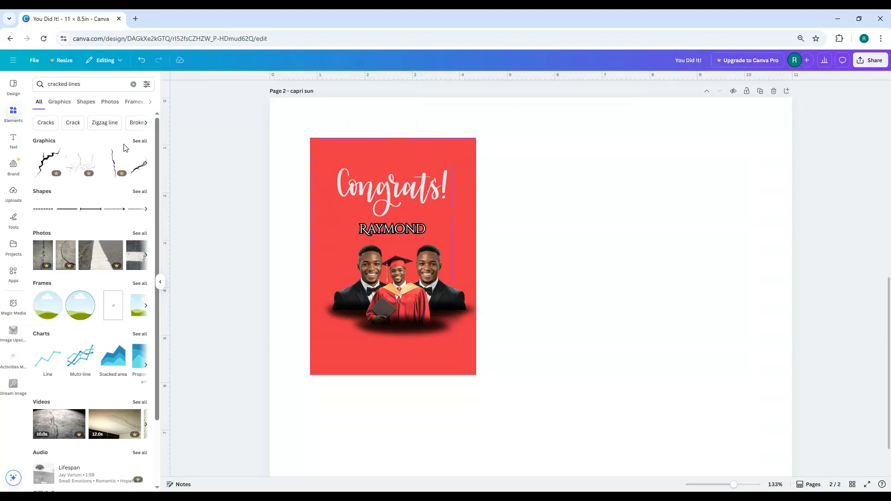
Add the tall branching crack graphic, scale it to fit the label's left half, and duplicate it over the right half
left_click(137, 142)
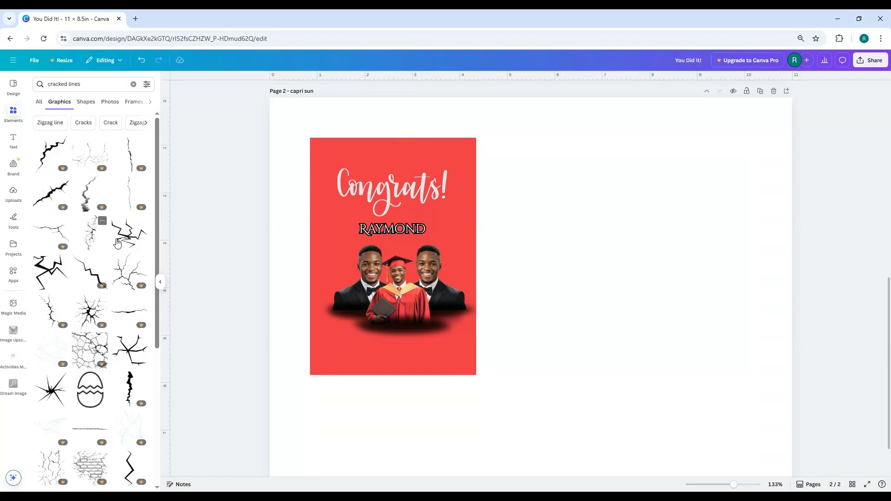
left_click(91, 237)
left_click_drag(525, 294, 378, 263)
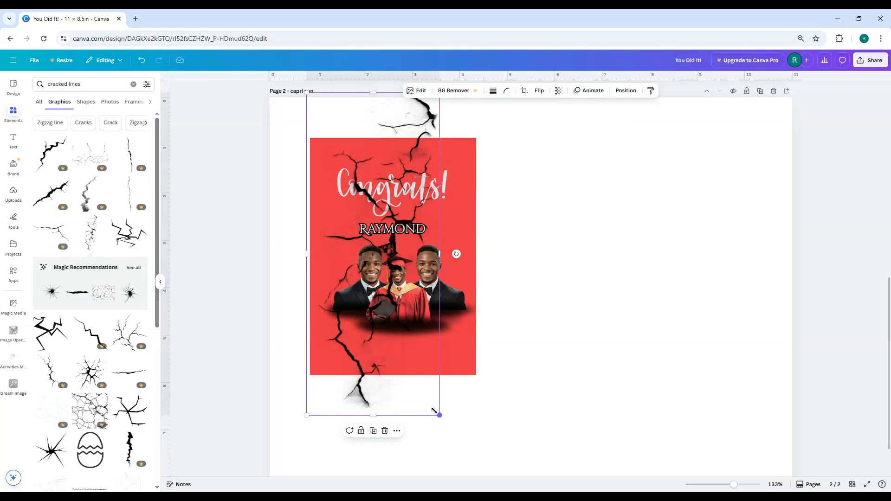
left_click_drag(434, 411, 399, 321)
left_click_drag(355, 217, 350, 257)
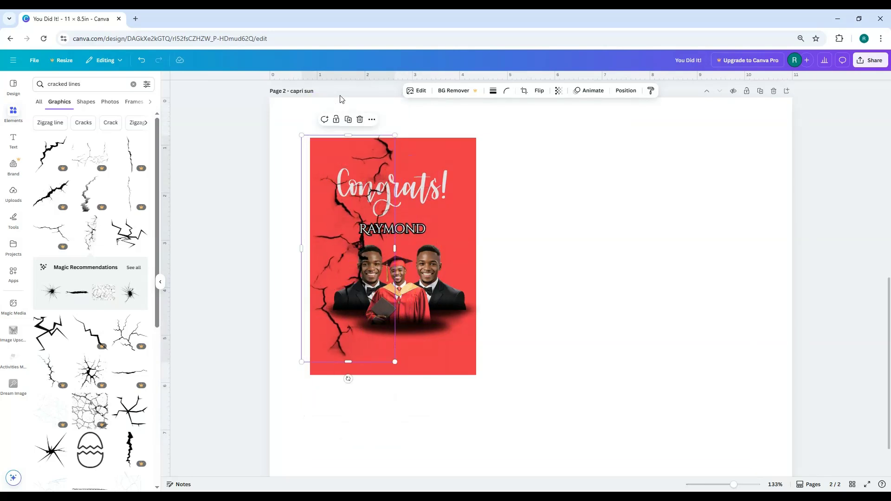
left_click(348, 119)
left_click_drag(358, 257, 419, 261)
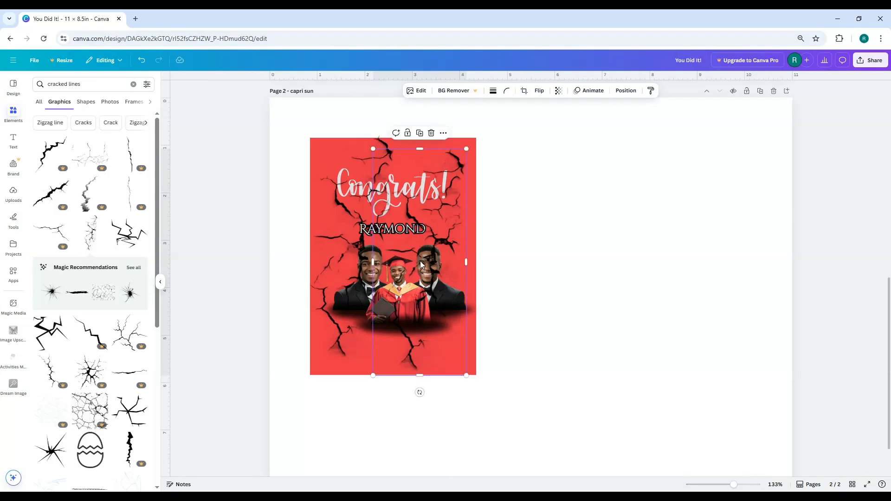
Layer both crack graphics directly above the red background, behind the text and portraits, and fine-tune their positions within the label
left_click(622, 93)
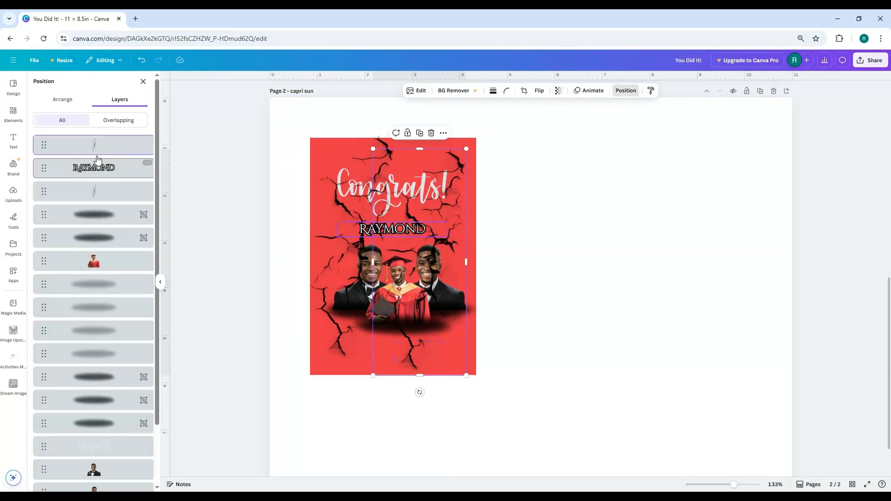
left_click_drag(97, 152, 98, 409)
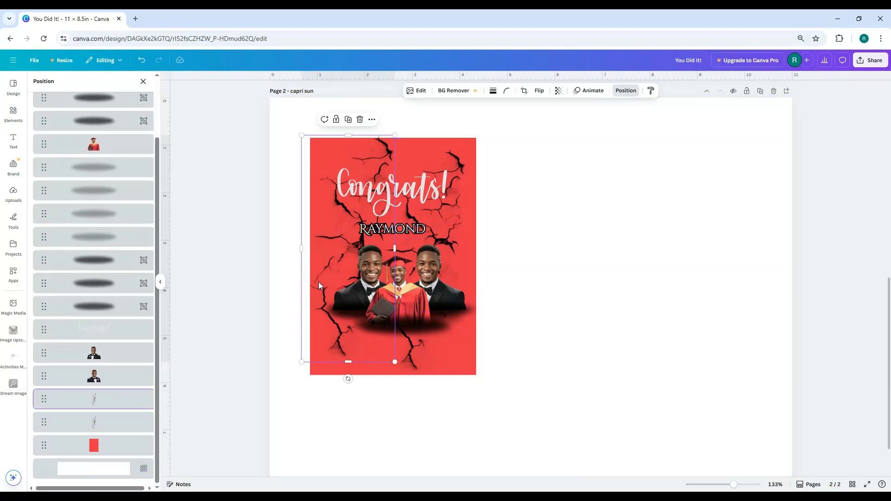
left_click_drag(319, 282, 327, 285)
left_click_drag(456, 230, 455, 222)
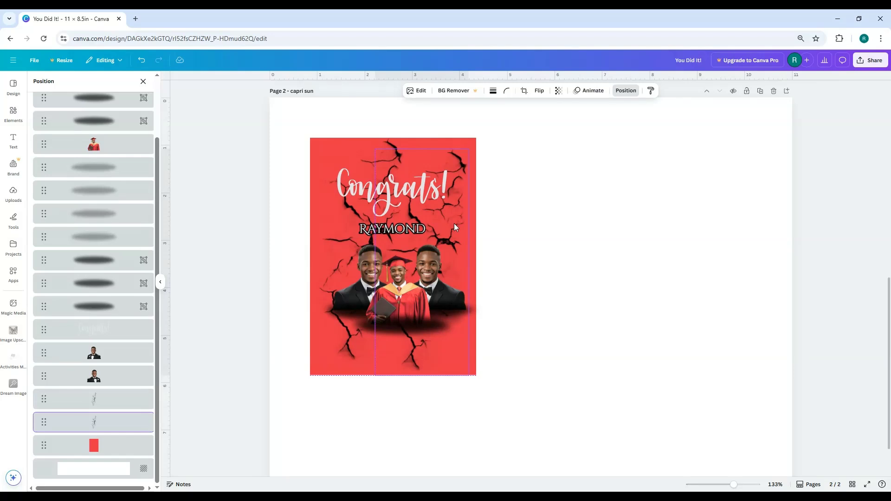
left_click(333, 269)
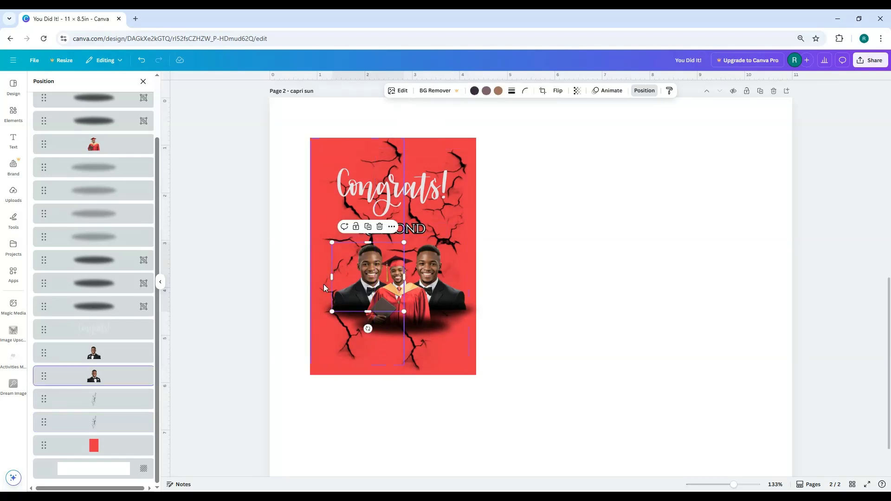
left_click_drag(323, 285, 319, 284)
left_click(355, 378)
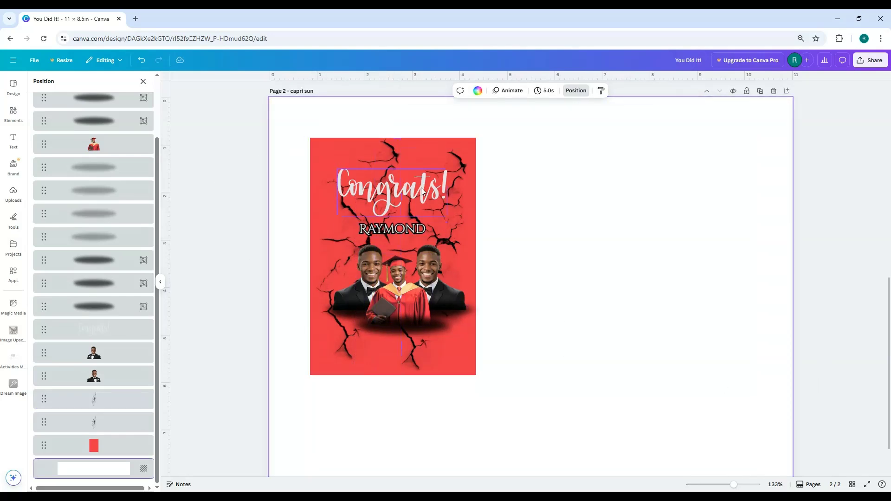
left_click(143, 81)
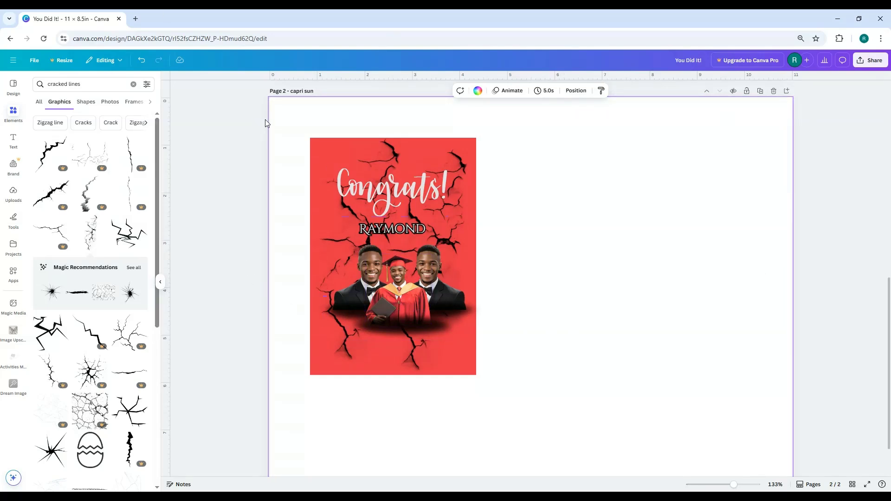
Group all the label's elements and place the group, rotated 90° clockwise, in the page's upper-right area
left_click_drag(279, 115, 535, 390)
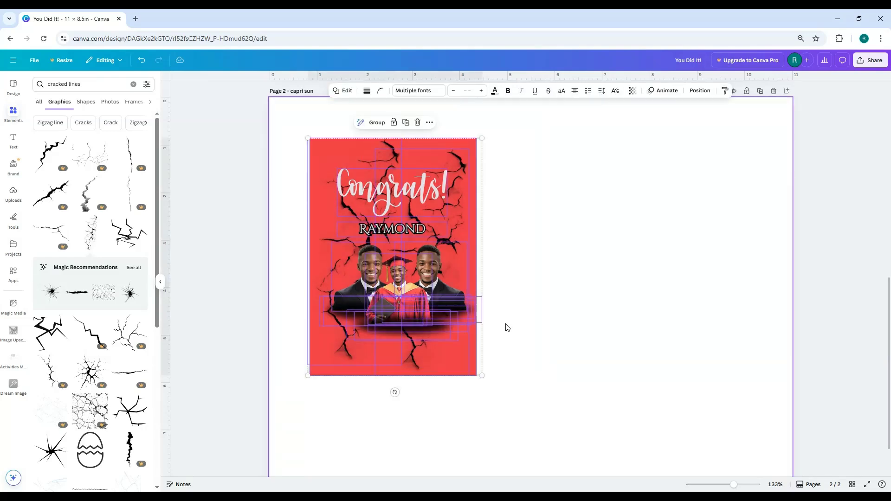
left_click(376, 123)
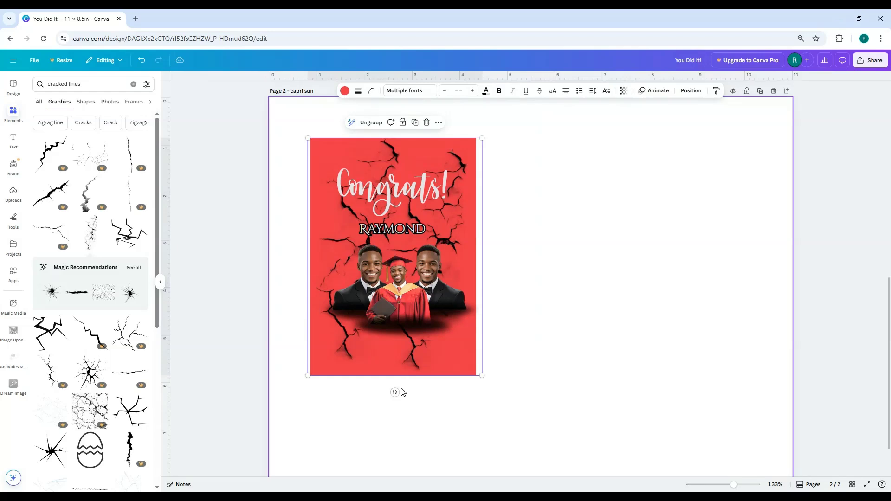
left_click_drag(395, 392, 259, 256)
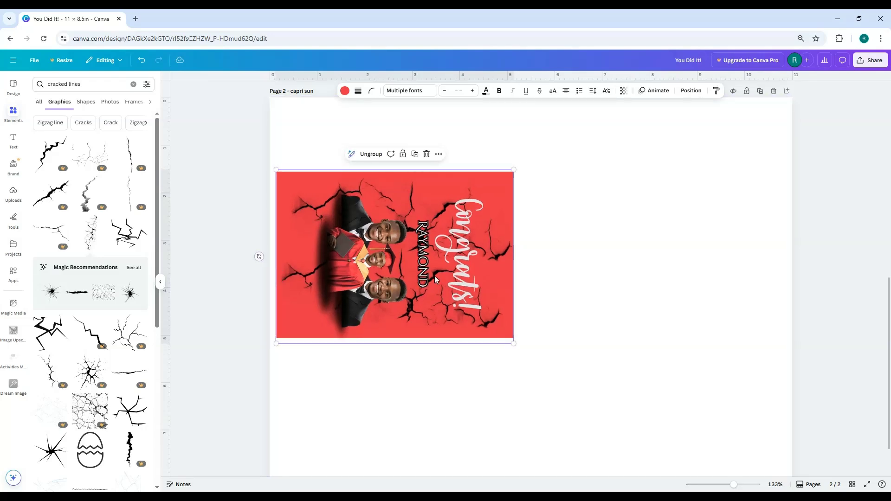
left_click_drag(435, 278, 689, 226)
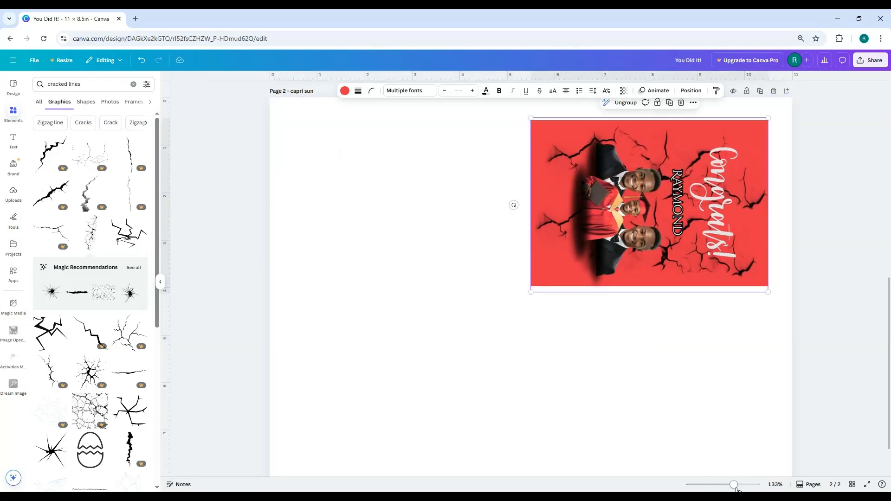
Duplicate the grouped label and place the copy directly below the original with a small gap
left_click_drag(736, 486, 727, 485)
key("Escape")
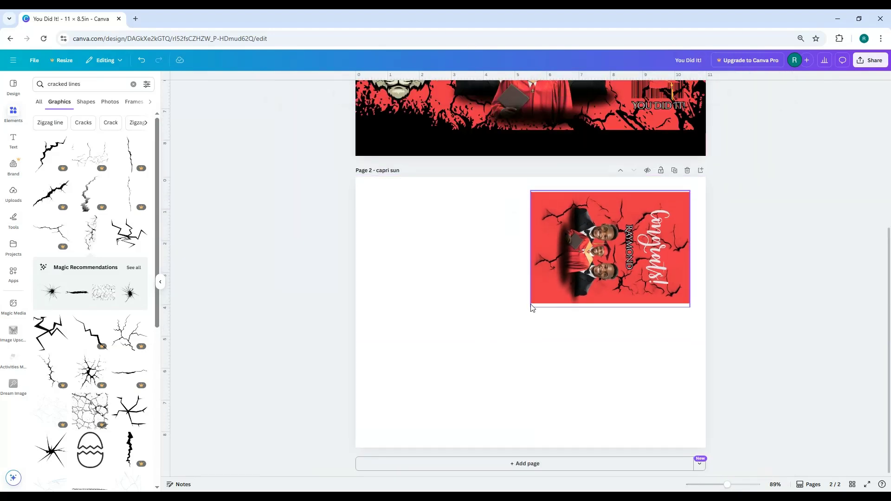
left_click(625, 263)
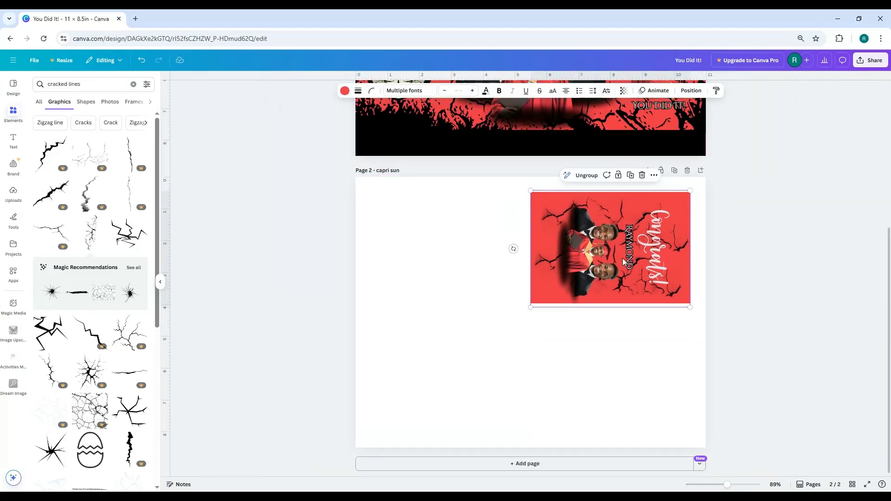
left_click(631, 178)
left_click_drag(625, 363, 630, 359)
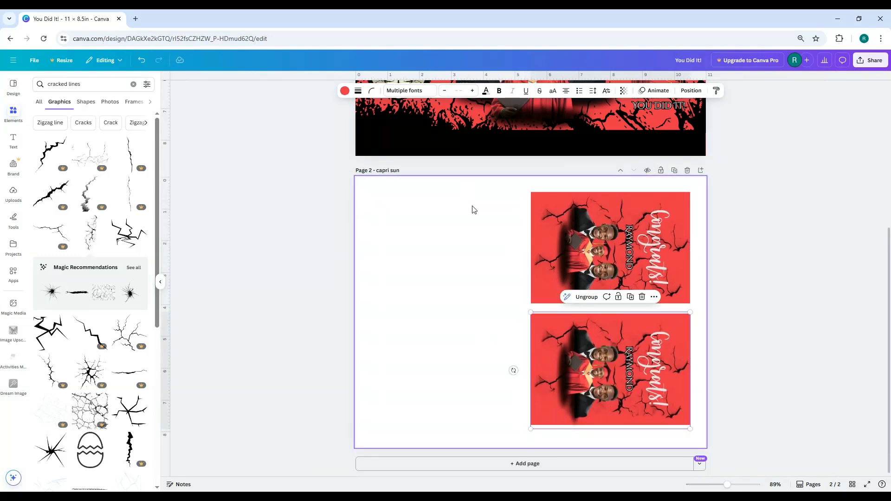
Duplicate both labels together and place the copied pair on the left half of the page
left_click_drag(472, 205, 609, 370)
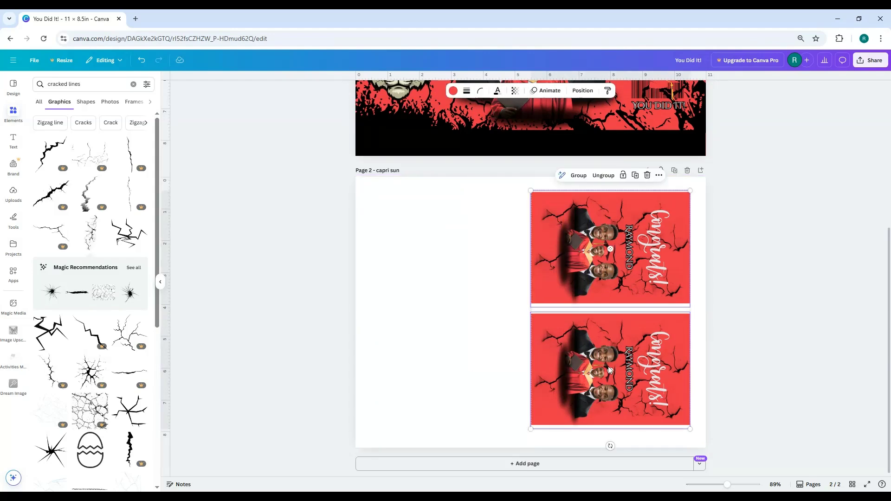
left_click(635, 176)
left_click_drag(638, 283, 468, 278)
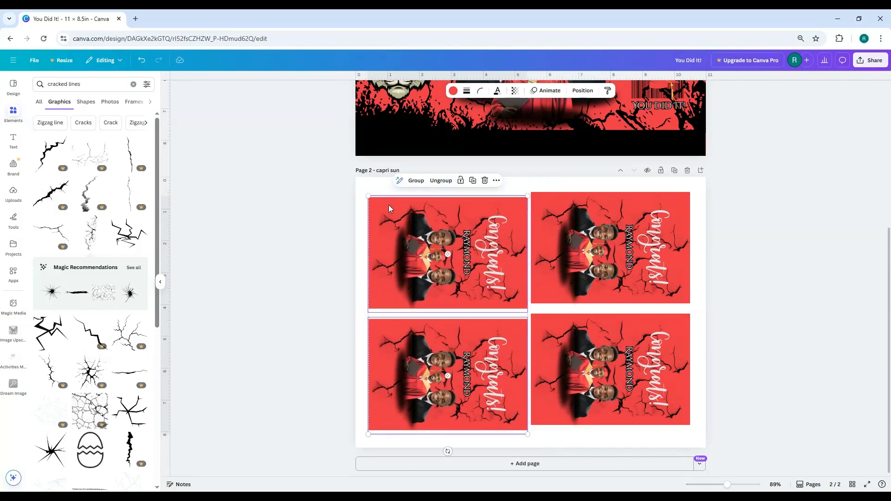
Group the left pair of labels, and group the right pair of labels
left_click(416, 181)
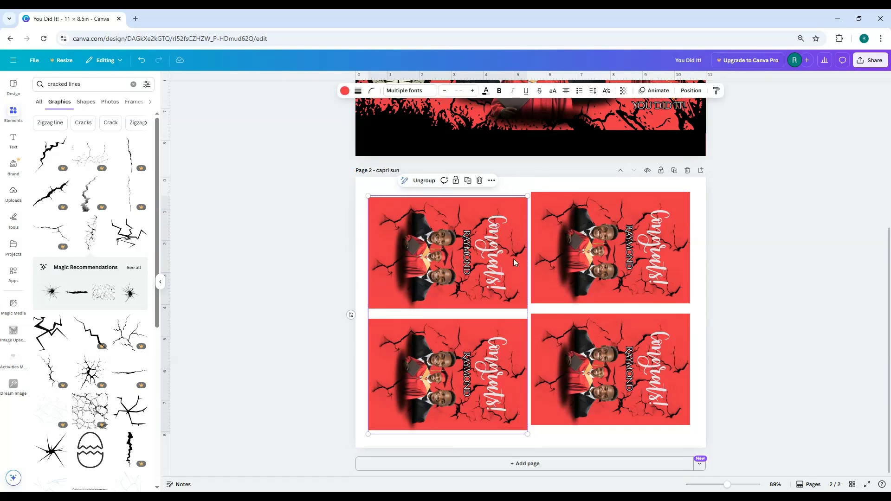
left_click(593, 211)
left_click(593, 353, "shift")
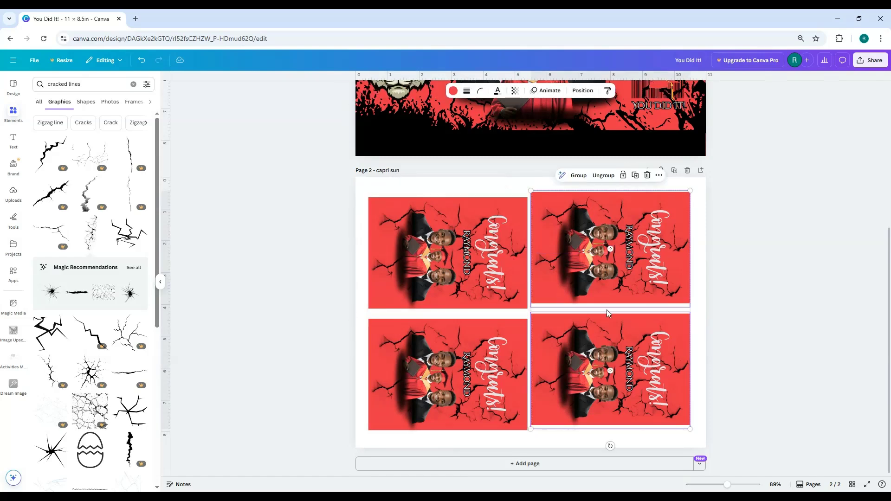
left_click(575, 176)
Lower both label pairs slightly, align them with each other and leave a narrow gap between the columns
left_click_drag(595, 233, 596, 236)
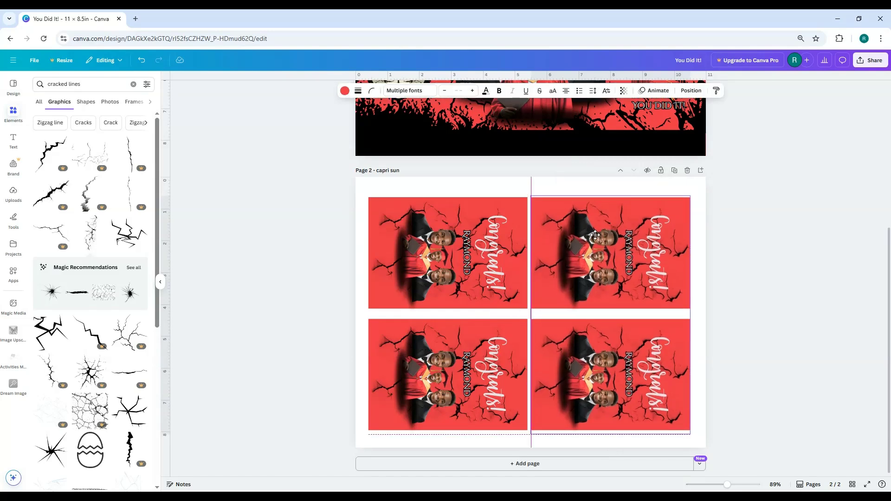
left_click_drag(596, 236, 596, 239)
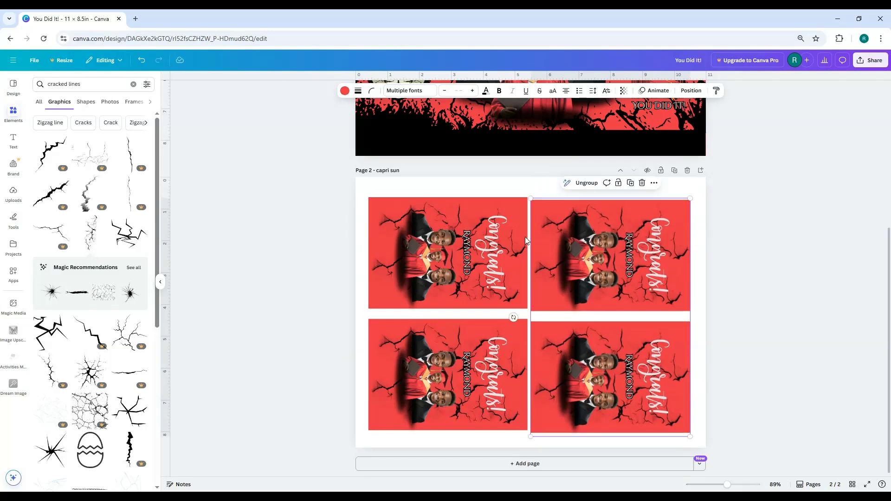
left_click(486, 240)
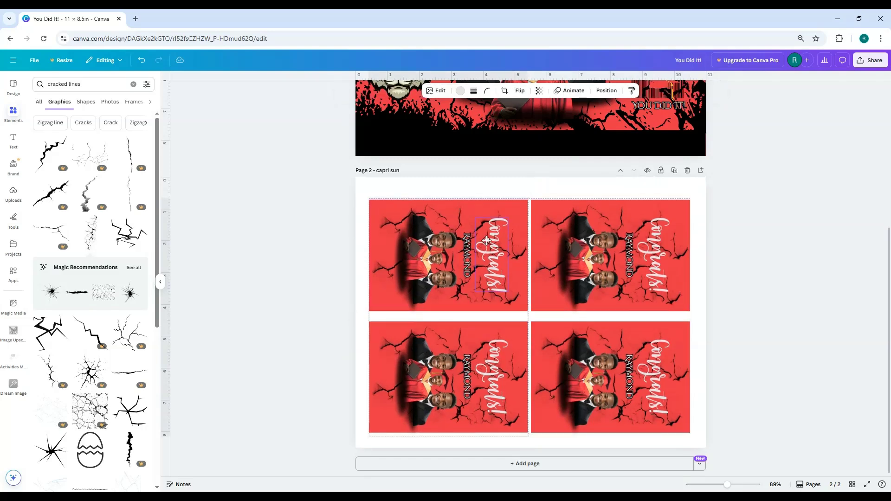
left_click_drag(606, 245, 607, 246)
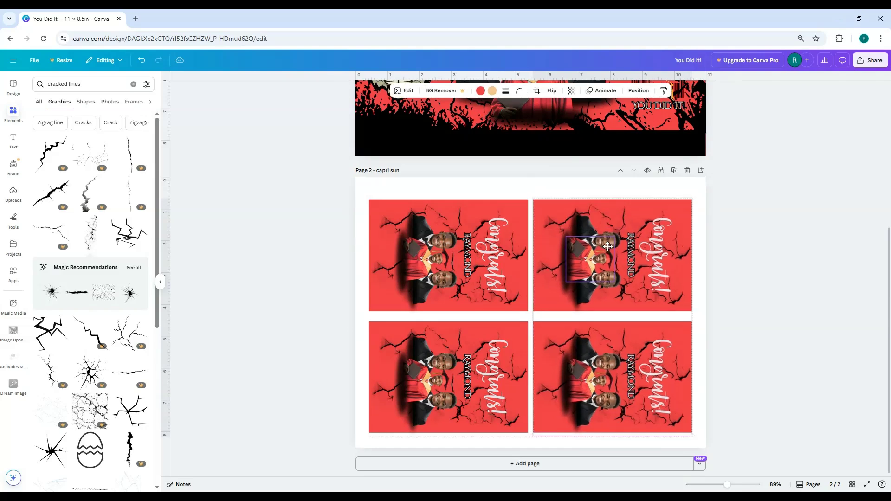
left_click(362, 242)
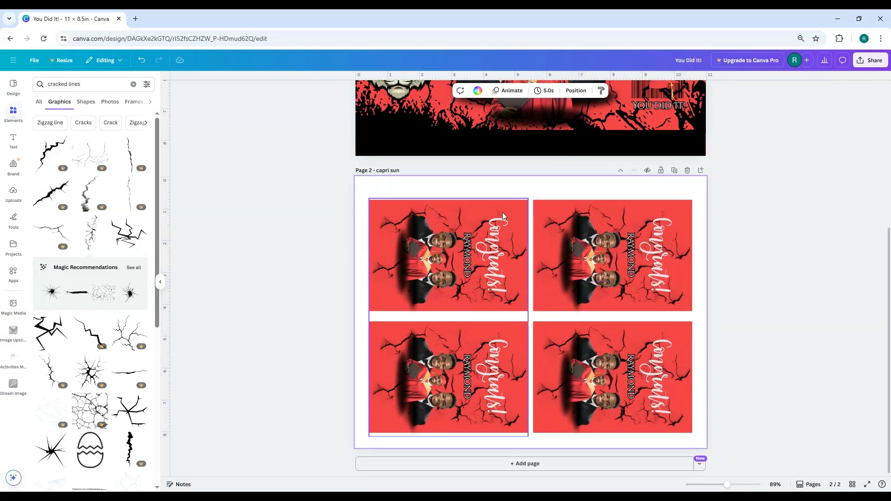
Add a body text box reading "Capri Sun" to the page
left_click(13, 141)
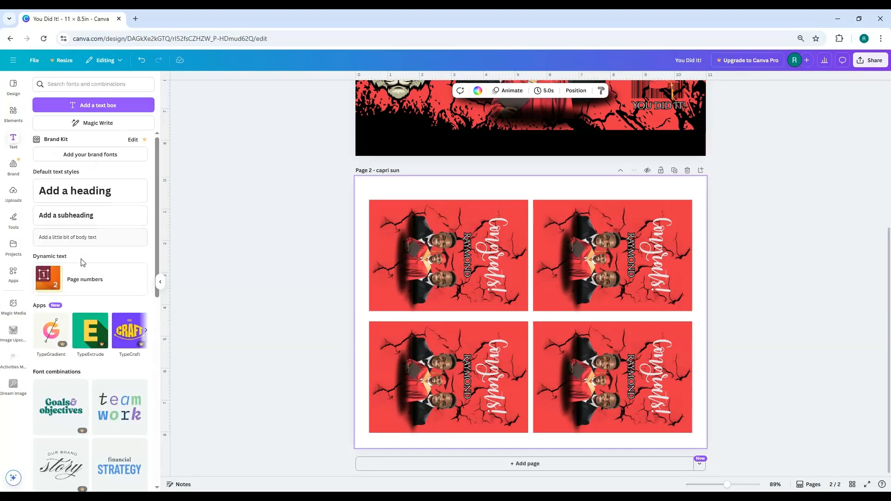
left_click(60, 245)
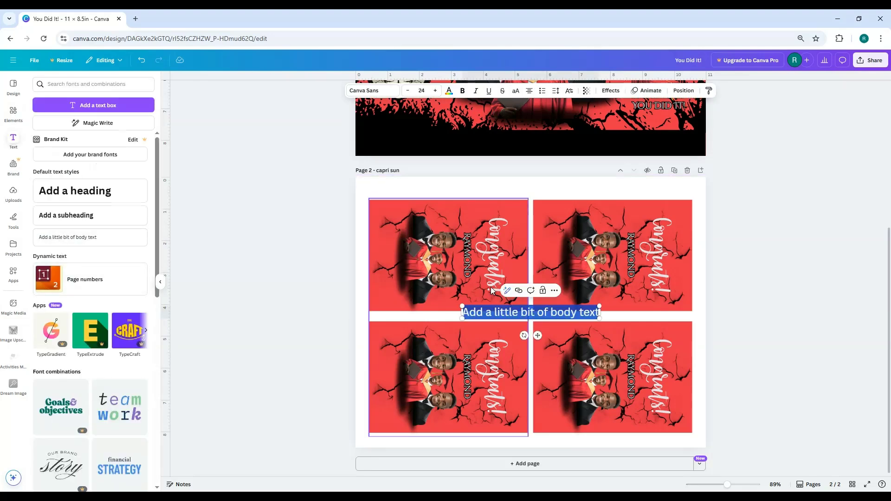
type("Ca")
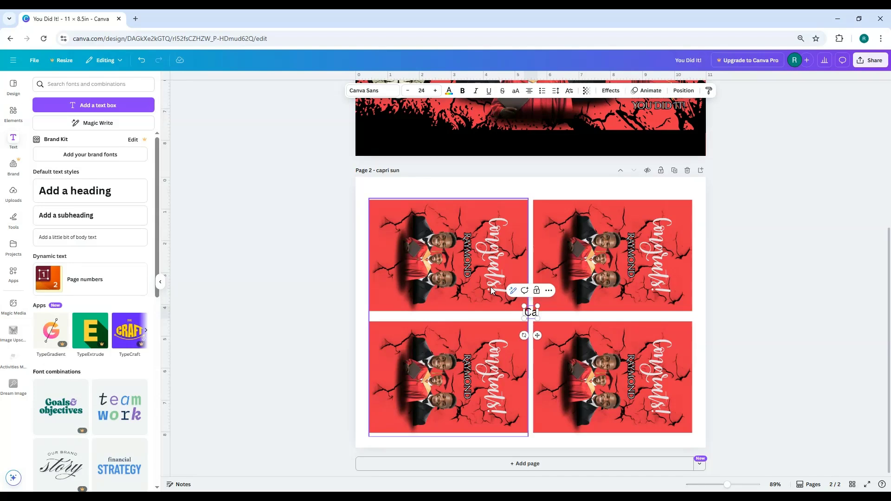
type("pri Sun")
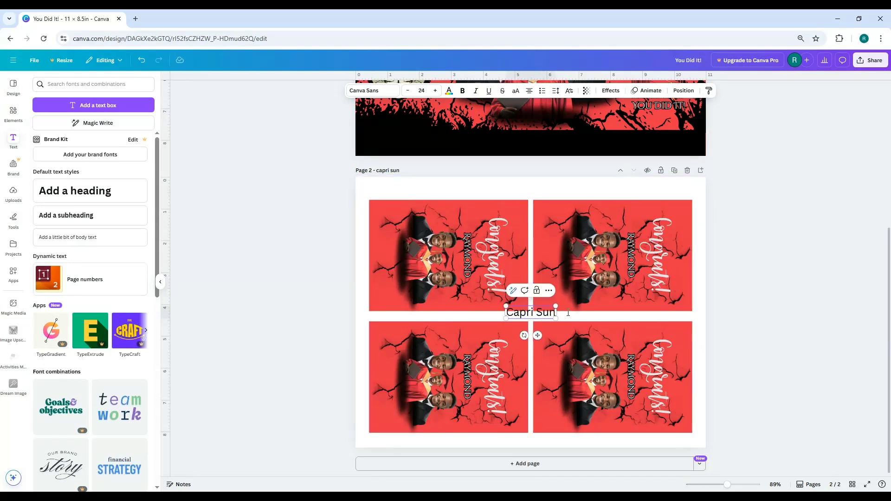
left_click(784, 310)
Centre the "Capri Sun" text above the labels and enlarge it to font size 35.7
left_click(531, 319)
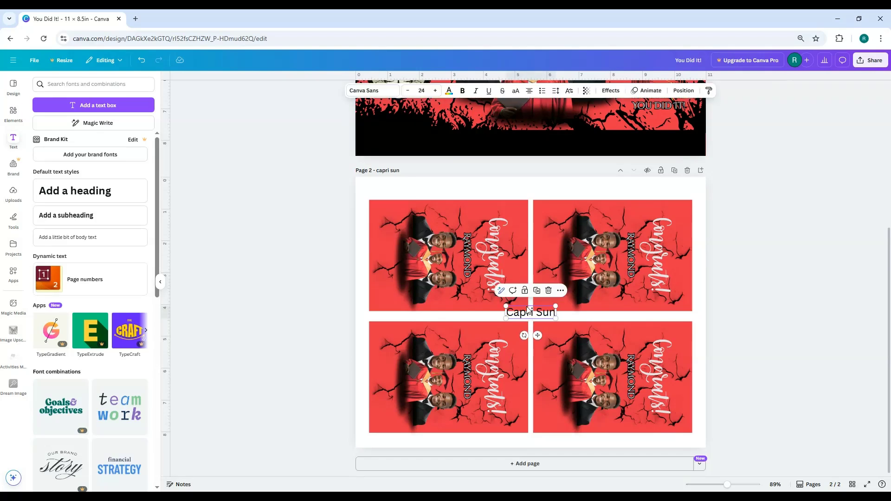
left_click_drag(531, 319, 526, 192)
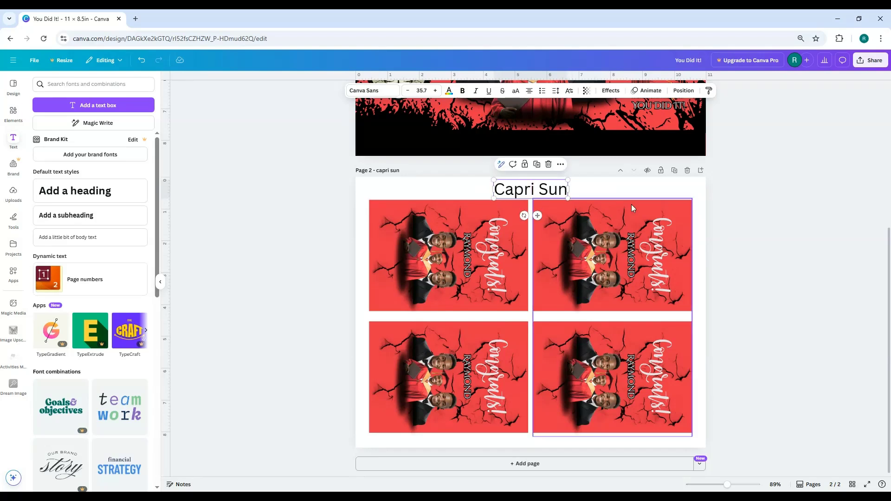
left_click(789, 222)
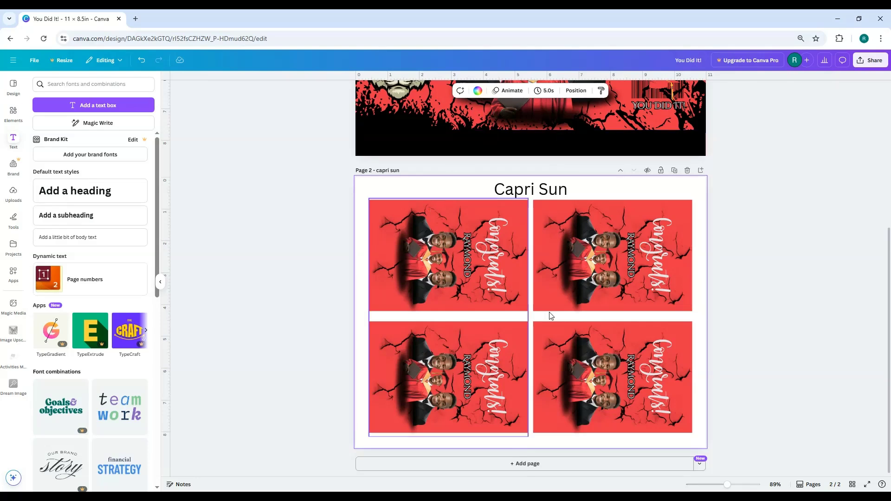
Add a third page and title it "water bottle"
left_click(578, 471)
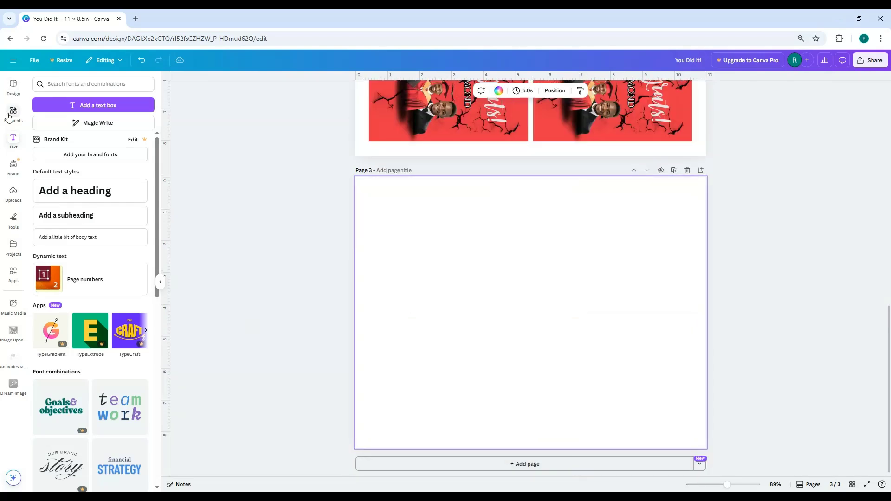
left_click(406, 173)
type("waterbattle")
key("BackSpace")
key("BackSpace")
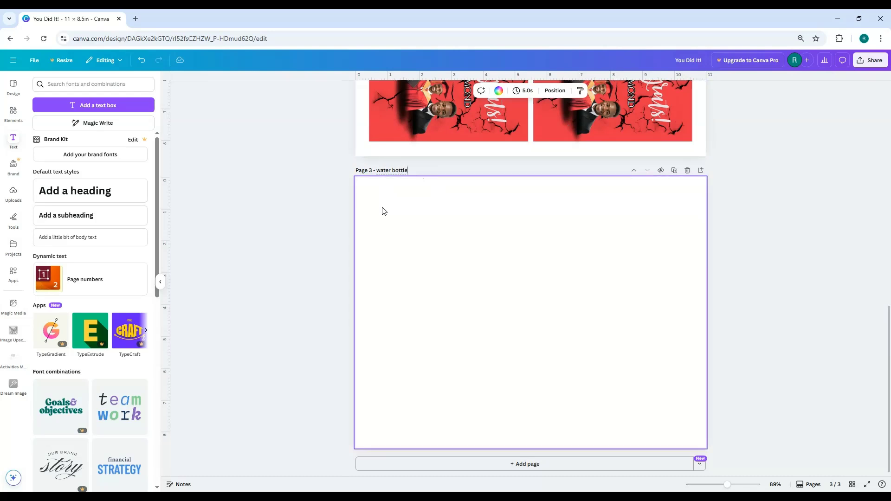
Clear the "cracked lines" element search and add a square shape to the water bottle page
left_click(279, 204)
left_click(13, 114)
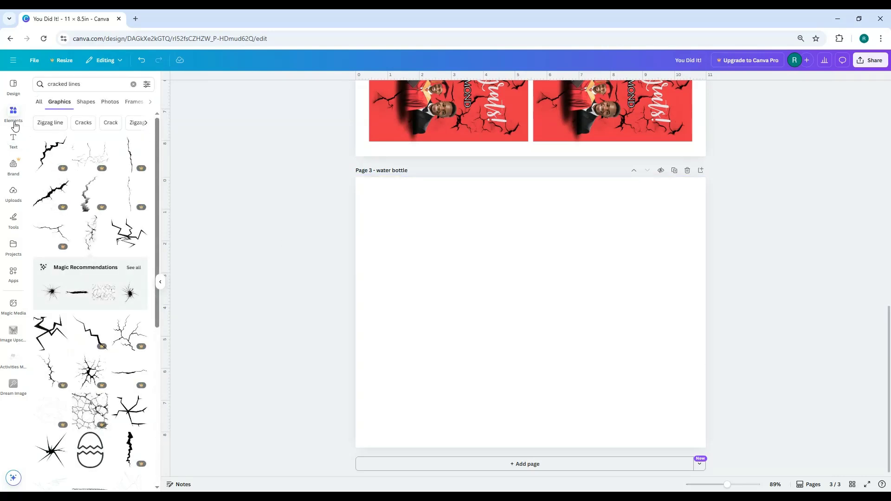
left_click(13, 116)
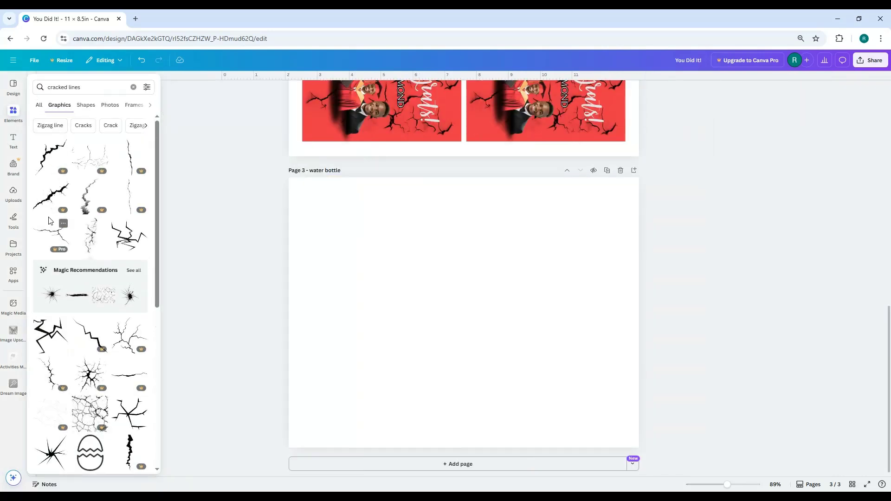
left_click(133, 87)
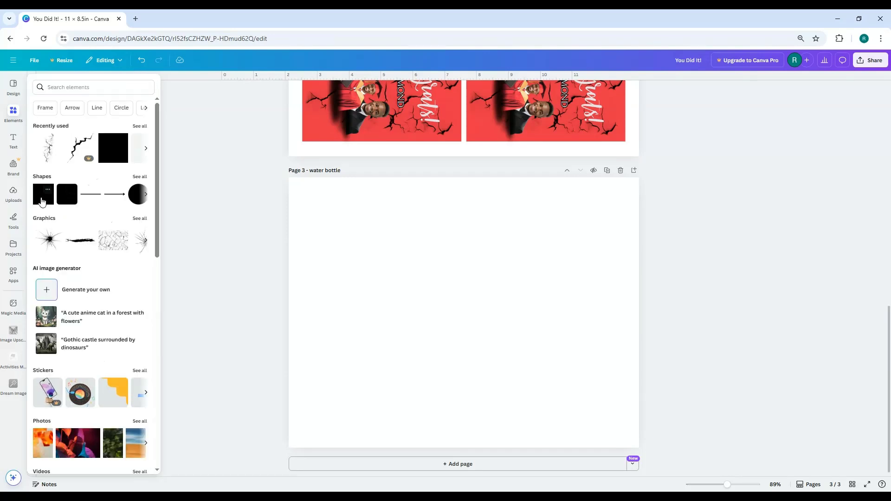
left_click(42, 201)
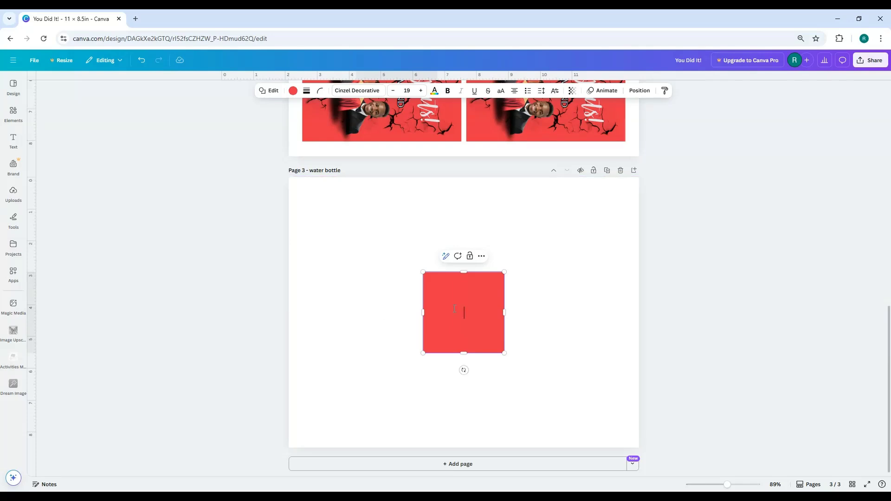
Resize the red square on the water bottle page to 8.5 in wide and 2 in high
left_click(641, 91)
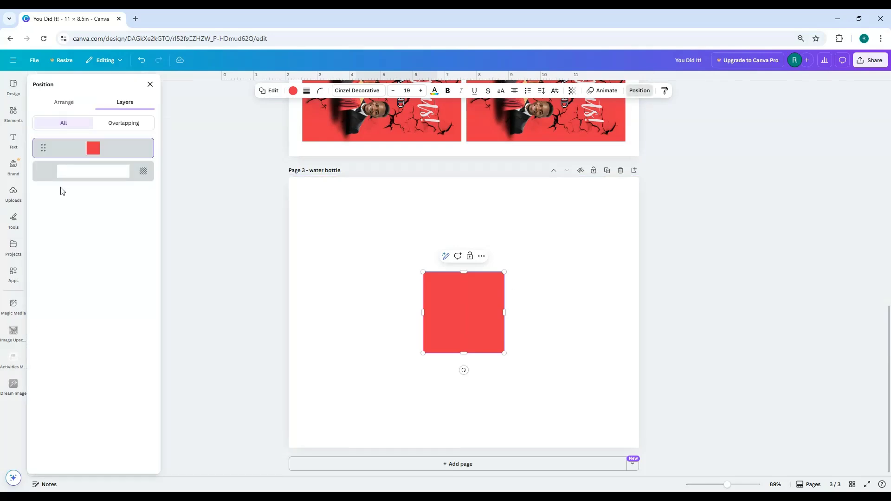
left_click(64, 103)
left_click(61, 258)
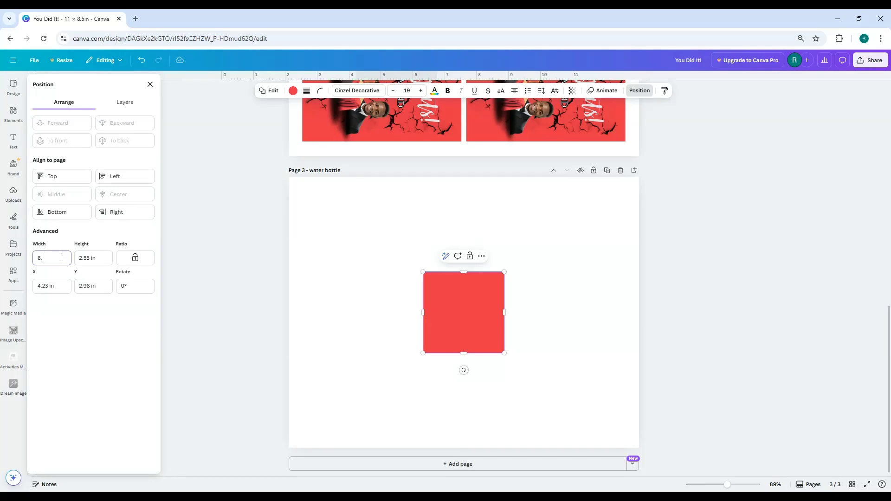
key("Return")
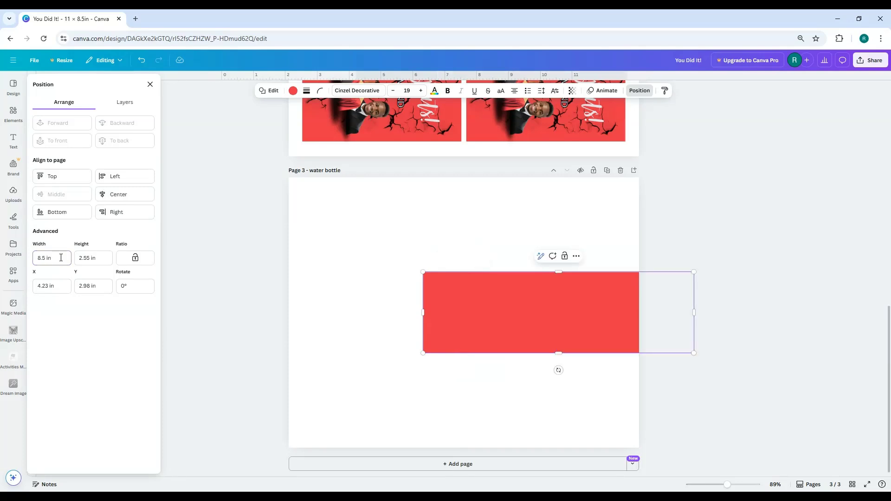
left_click(106, 256)
type("2")
key("Return")
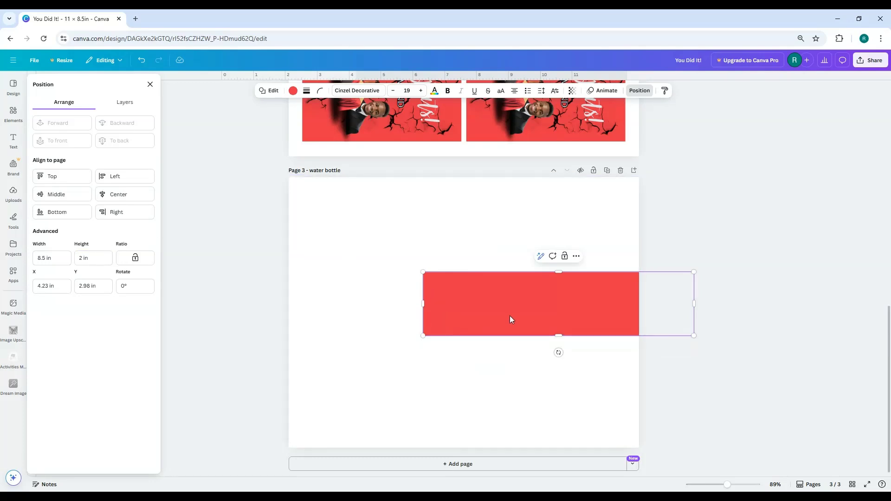
Place the red rectangle near the page's upper edge, at about X 0.95 in and Y 0.92 in, with its height set to 2 in
left_click_drag(501, 314, 418, 255)
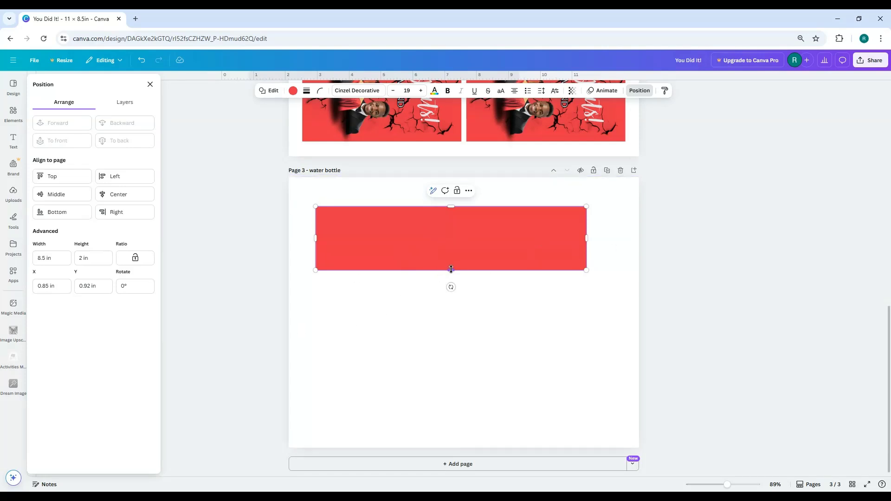
mouse_move(451, 270)
left_mouse_down()
mouse_move(449, 292)
mouse_move(448, 271)
left_mouse_up()
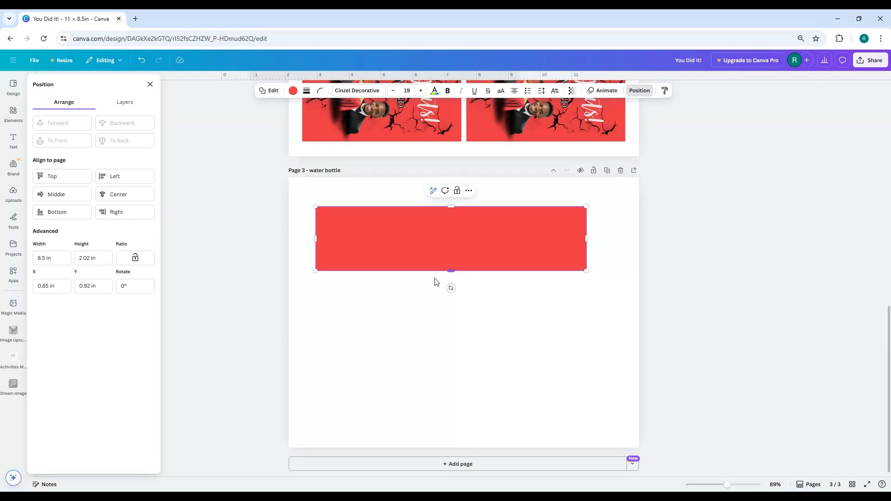
left_click(99, 258)
type("2.02")
key("Return")
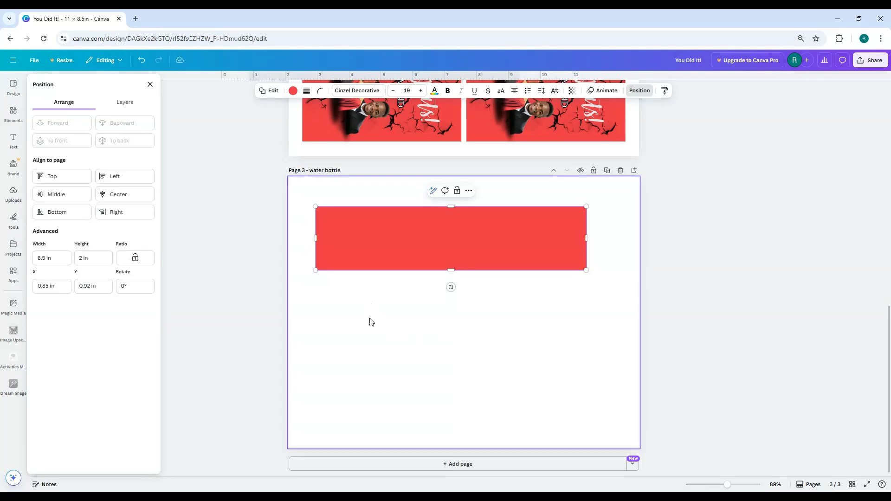
left_click_drag(430, 259, 434, 260)
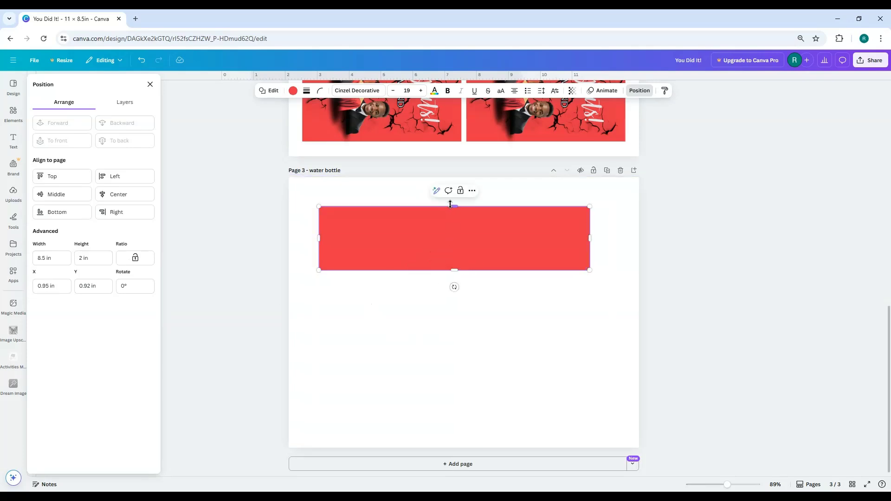
Ungroup the left column of Capri Sun labels on page 2 and clear the selection
scroll(433, 428, "up", 10)
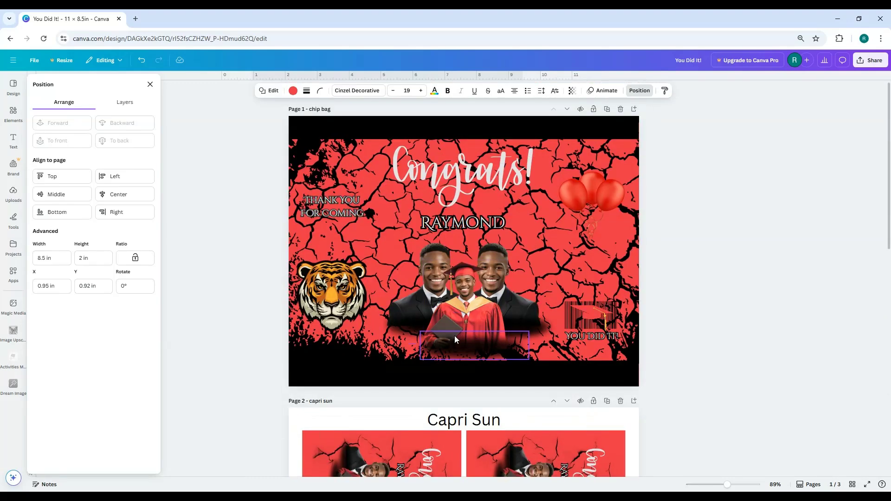
scroll(455, 336, "down", 4)
scroll(450, 336, "up", 4)
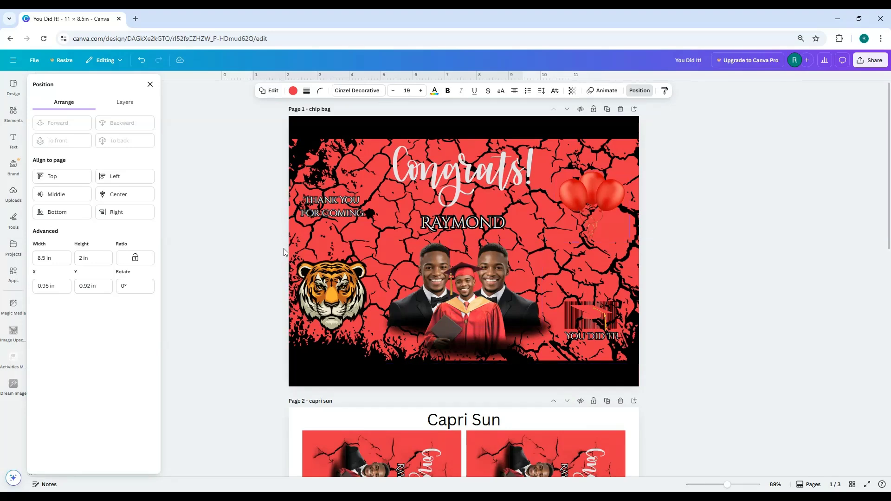
scroll(325, 273, "down", 4)
scroll(325, 273, "down", 4)
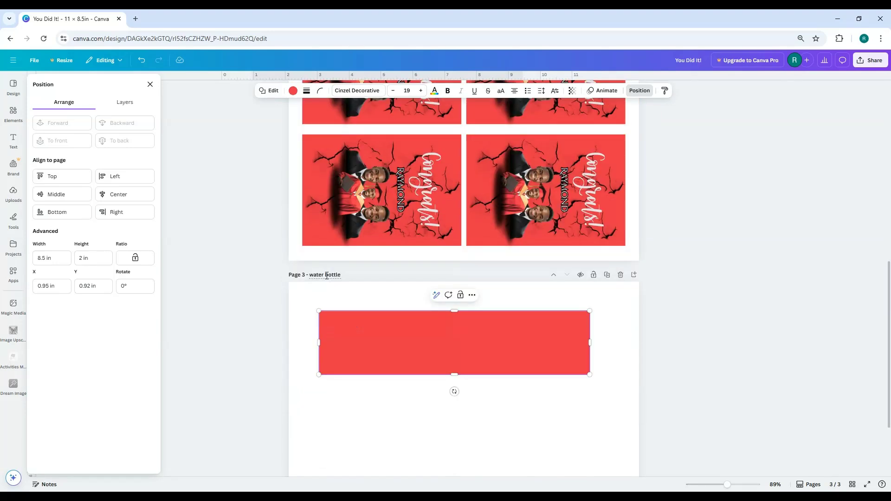
left_click(382, 187)
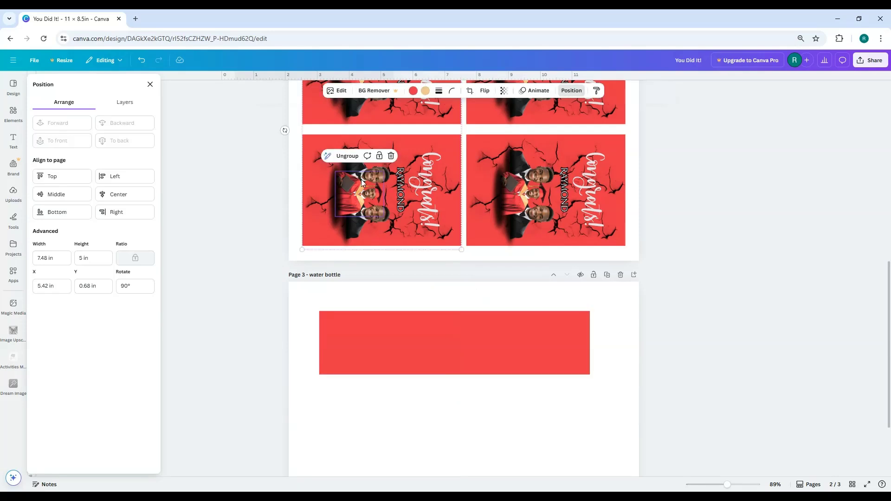
left_click(296, 188)
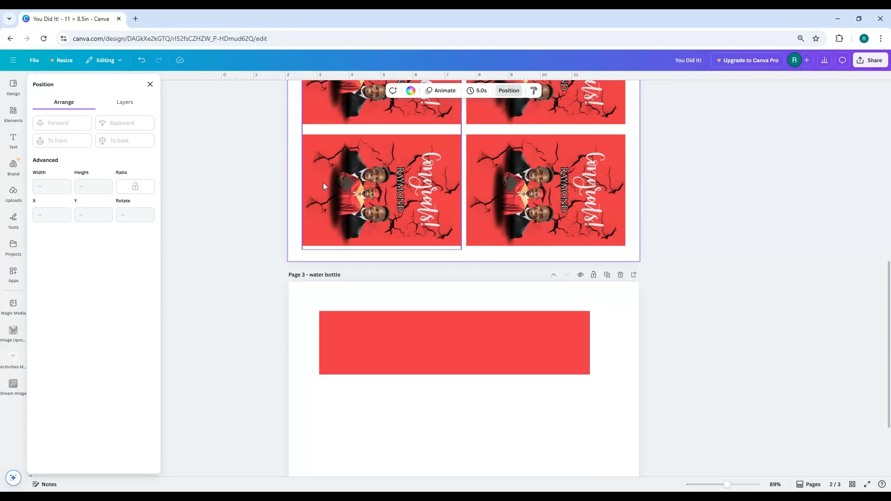
left_click(460, 249)
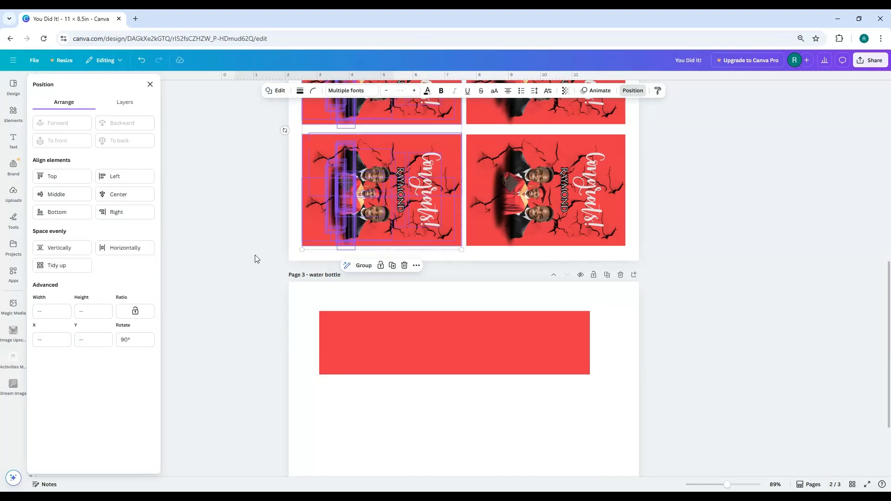
key("Escape")
left_click(637, 240)
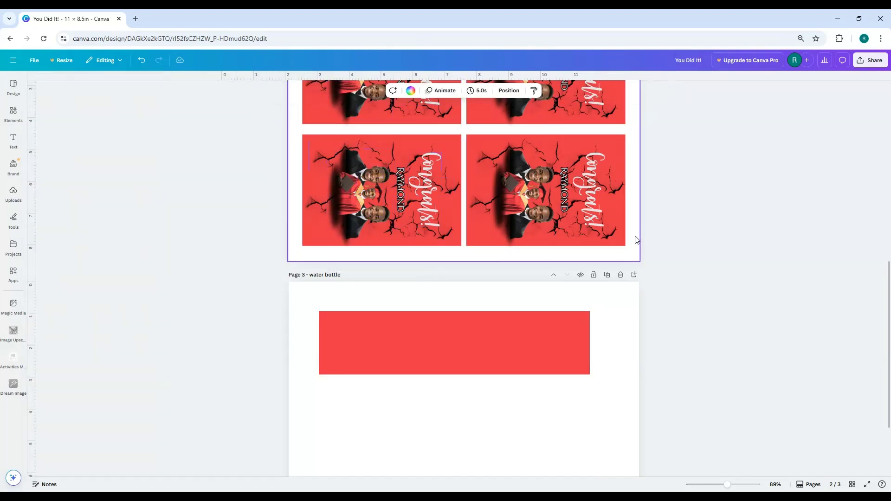
Duplicate the upper-left Capri Sun label's artwork layers without the red background and place the copy on the water bottle page as one group
left_click(508, 91)
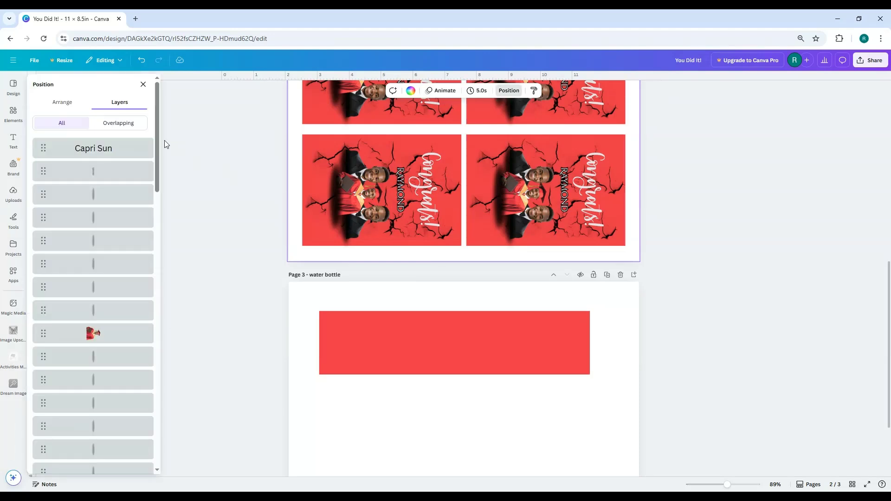
scroll(121, 271, "down", 10)
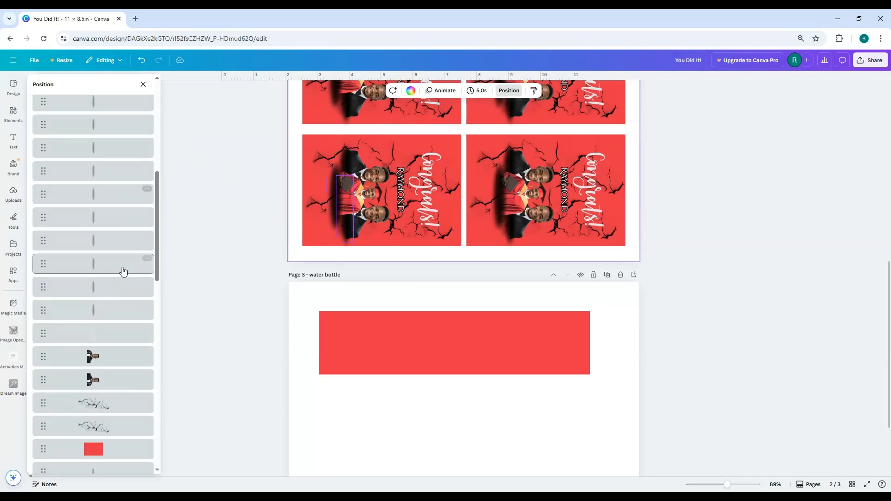
scroll(123, 271, "down", 10)
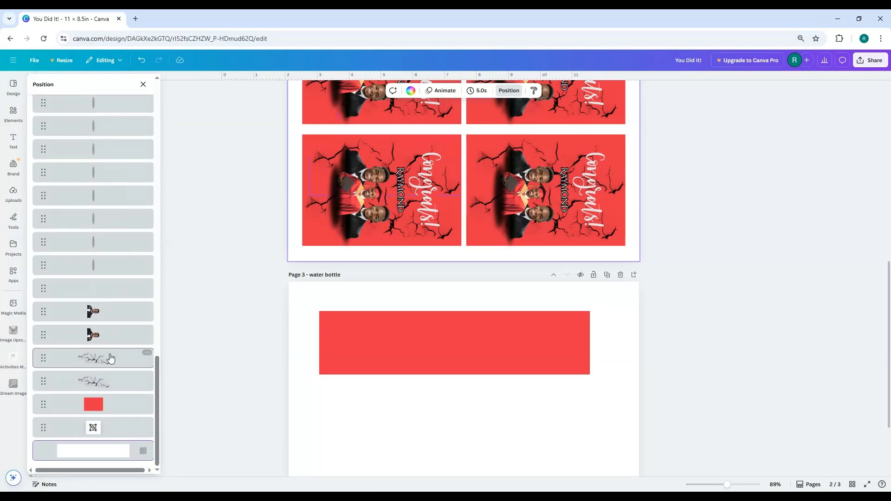
scroll(112, 341, "up", 3)
scroll(112, 335, "up", 2)
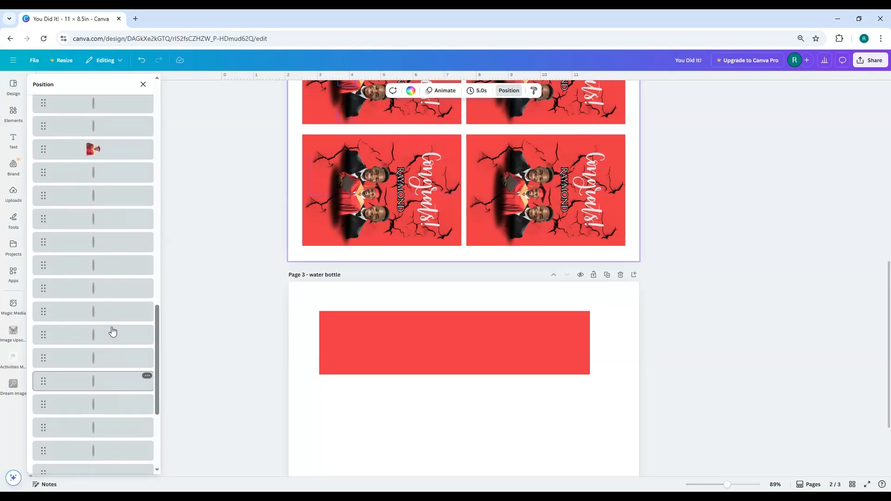
scroll(96, 249, "up", 2)
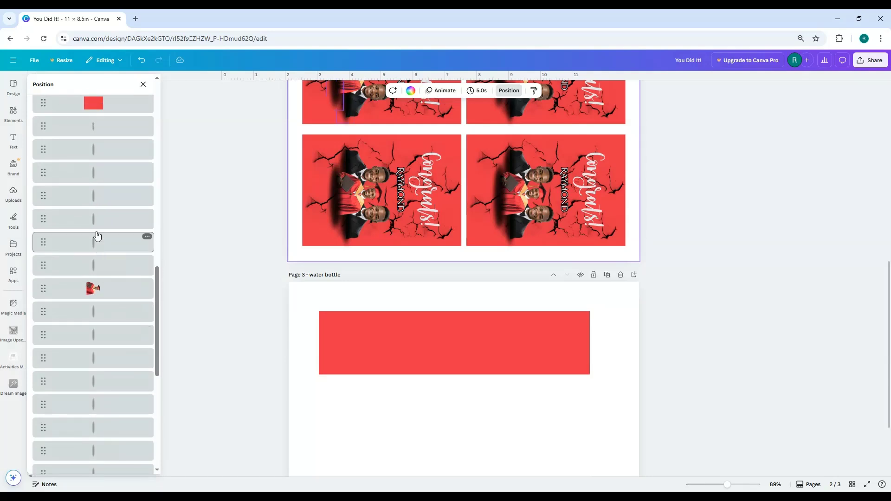
left_click(74, 133)
scroll(75, 134, "up", 4)
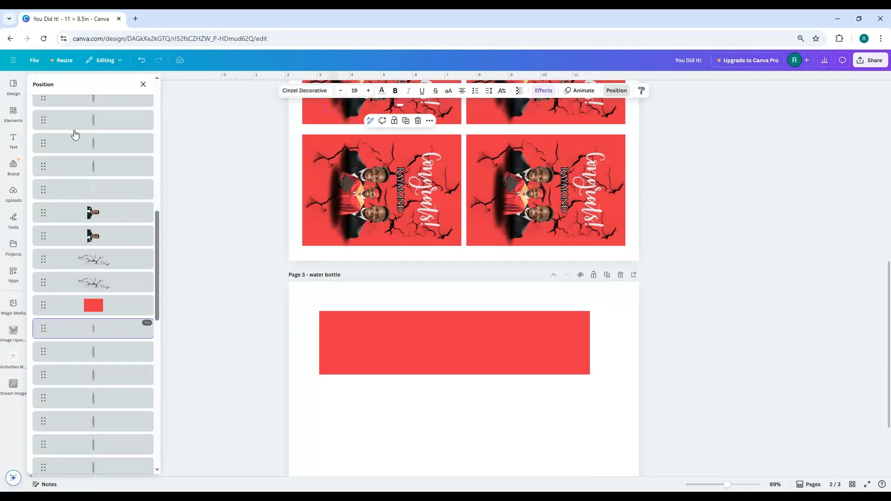
scroll(77, 137, "up", 2)
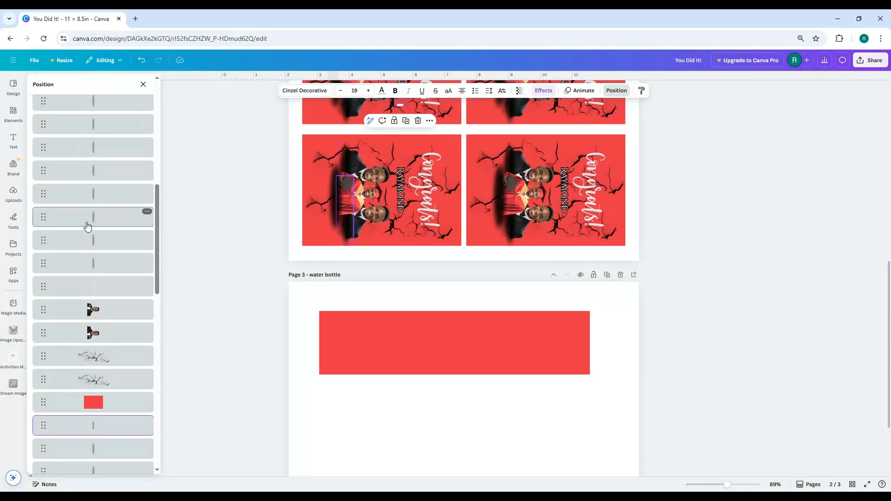
scroll(88, 232, "down", 3)
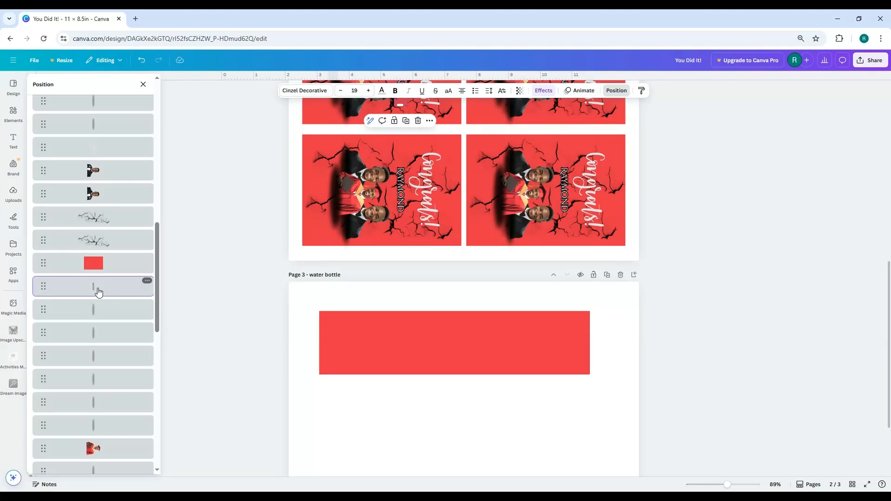
scroll(98, 291, "down", 10)
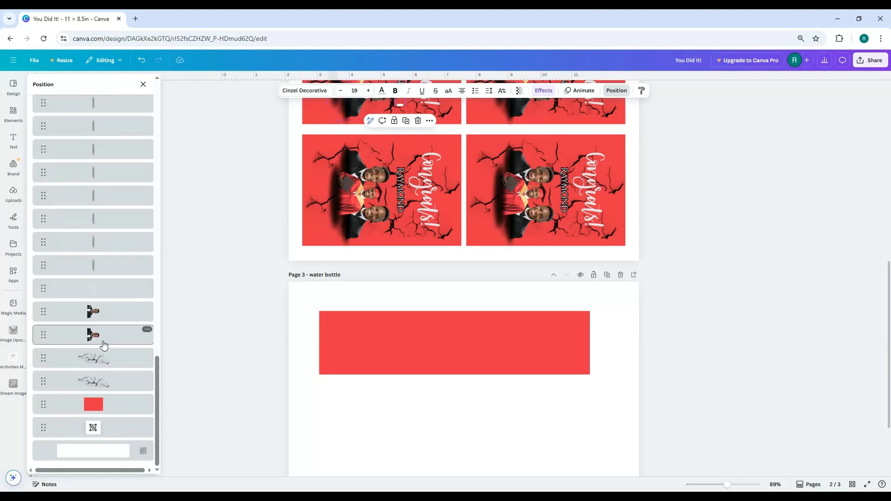
left_click(102, 388)
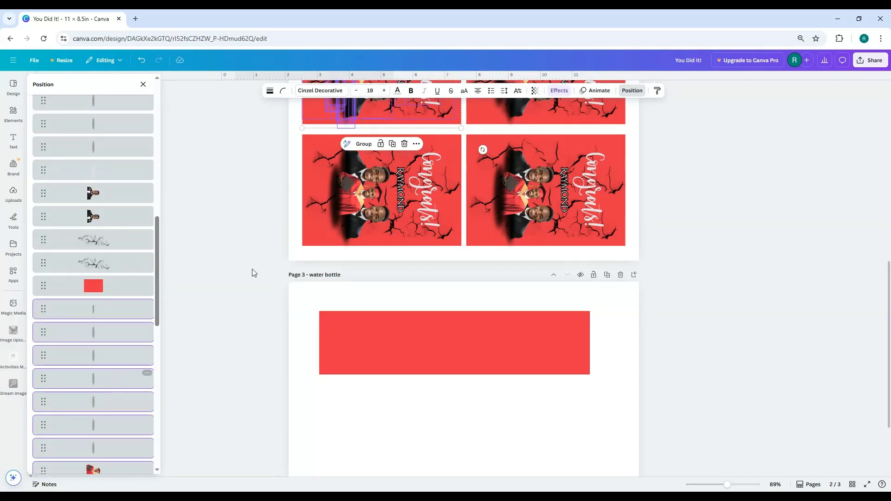
left_click(394, 146)
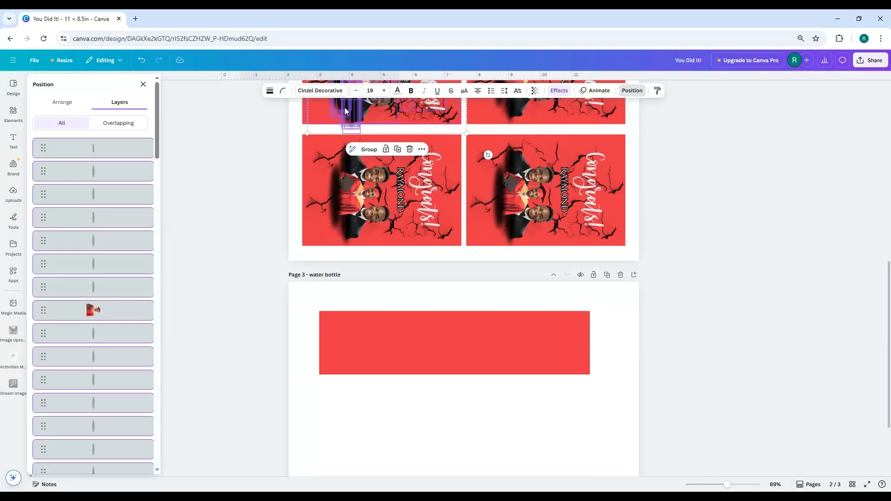
left_click_drag(347, 108, 372, 400)
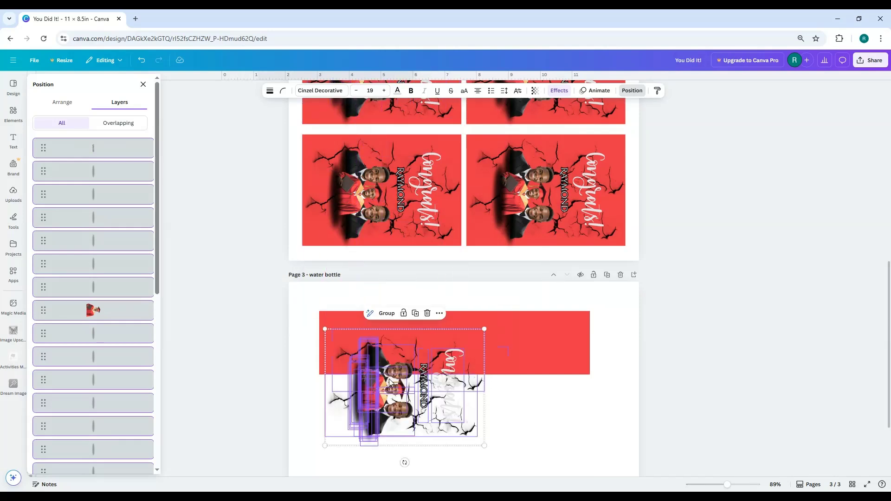
left_click(385, 314)
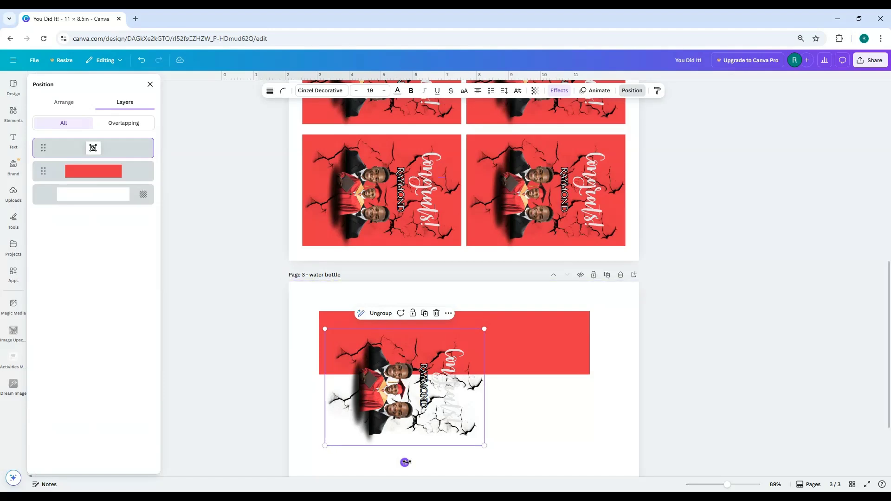
Rotate the copied artwork group upright and move it below the red rectangle on the water bottle page
left_click_drag(405, 462, 469, 389)
scroll(470, 393, "down", 1)
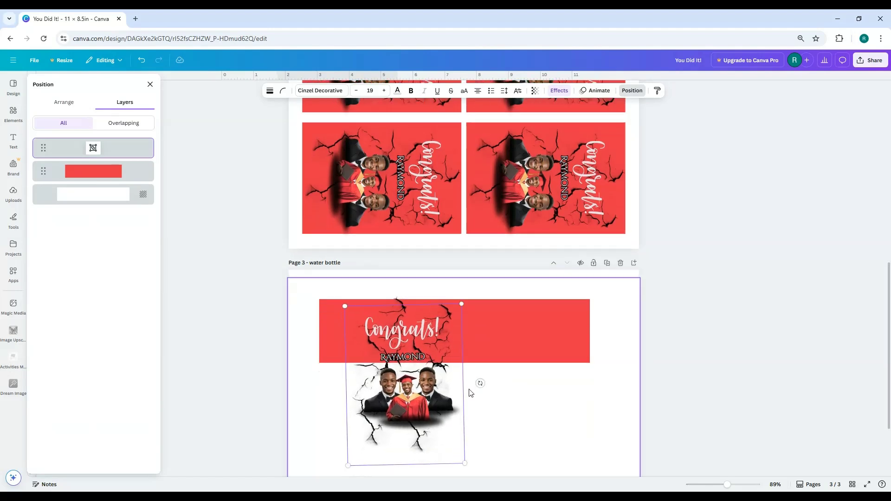
scroll(470, 393, "down", 2)
left_click_drag(390, 341, 362, 412)
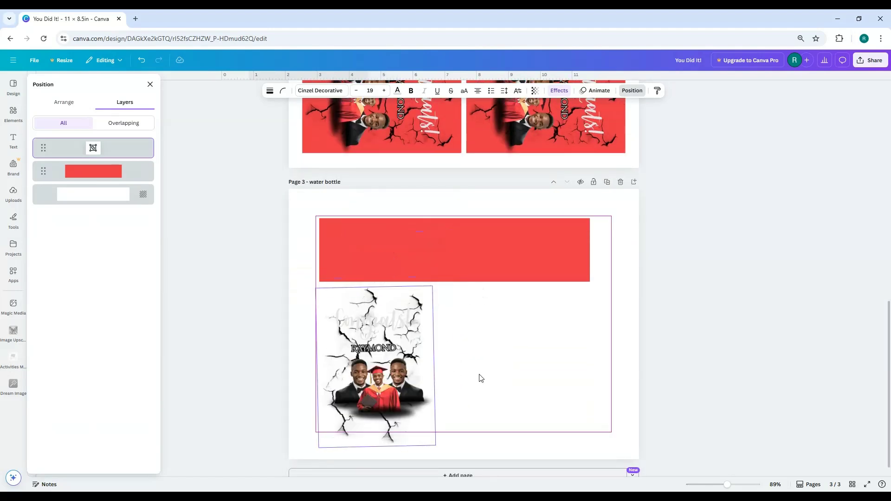
left_click(433, 257)
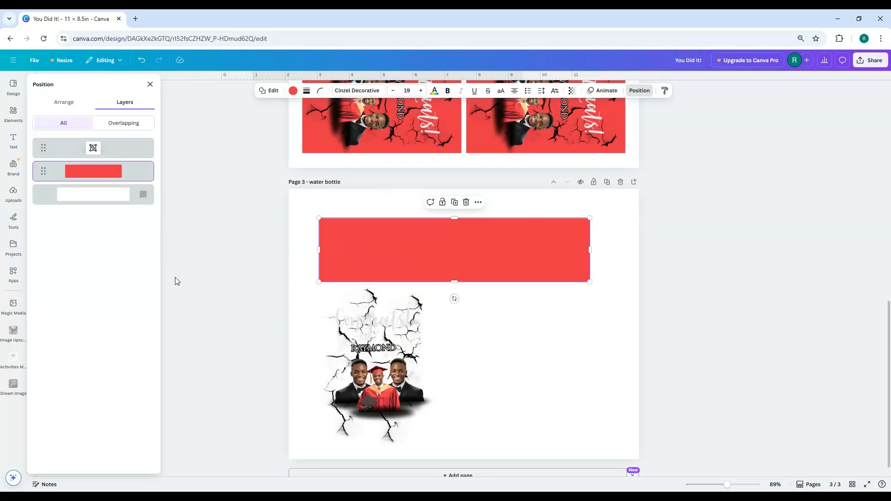
Add a square shape to the water bottle page and fill it with white
left_click(18, 119)
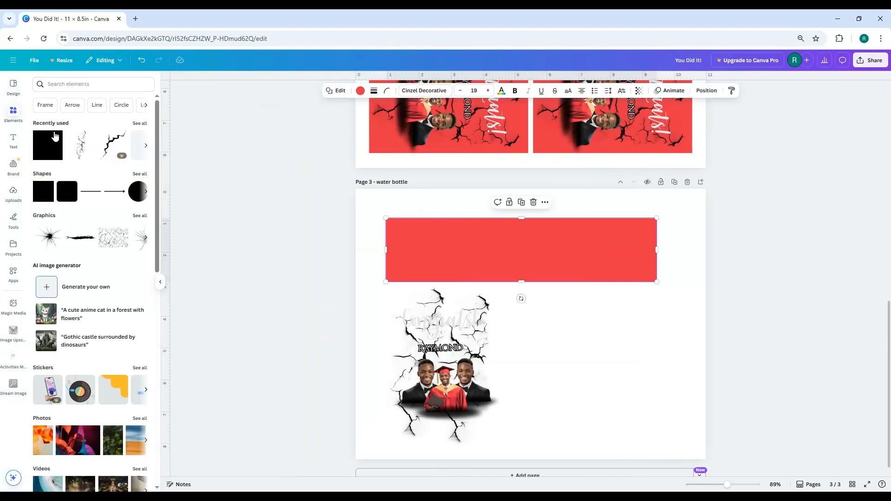
left_click(48, 145)
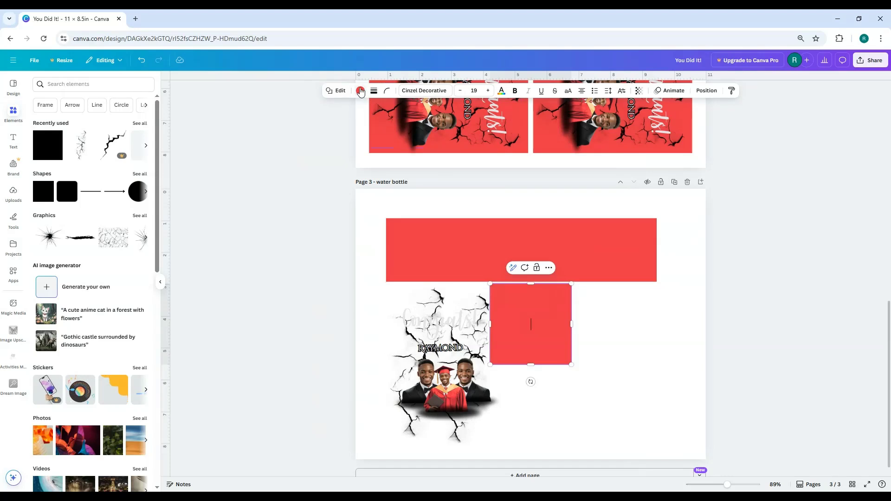
left_click(361, 92)
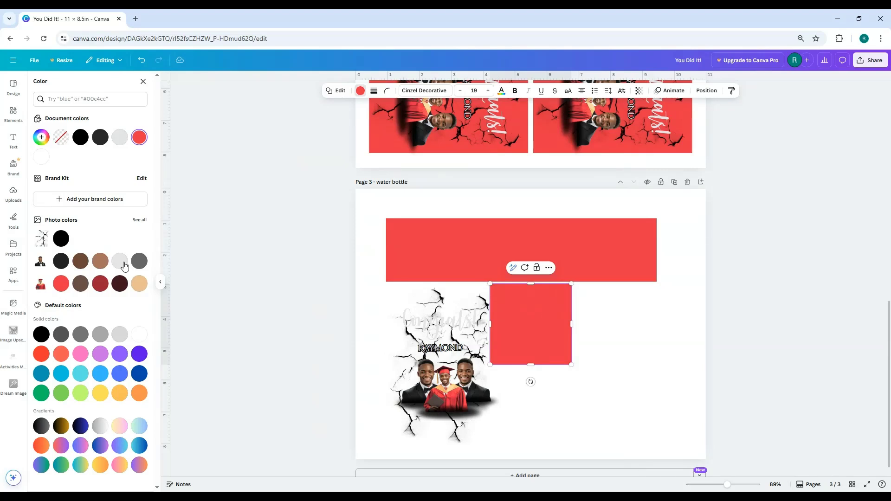
left_click(41, 139)
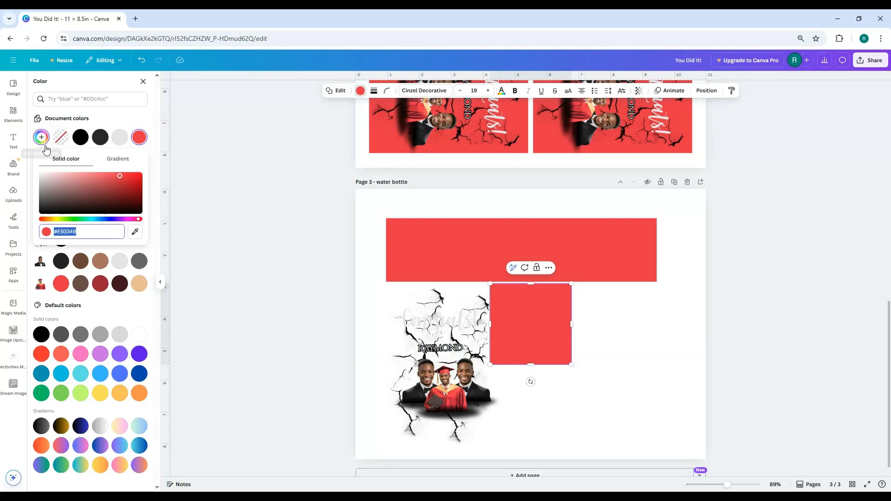
left_click(212, 182)
left_click(13, 114)
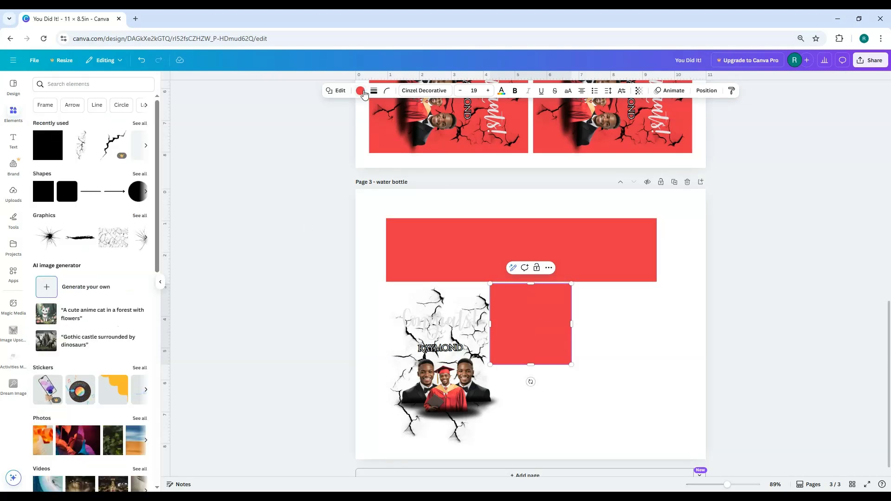
left_click(365, 92)
left_click(41, 157)
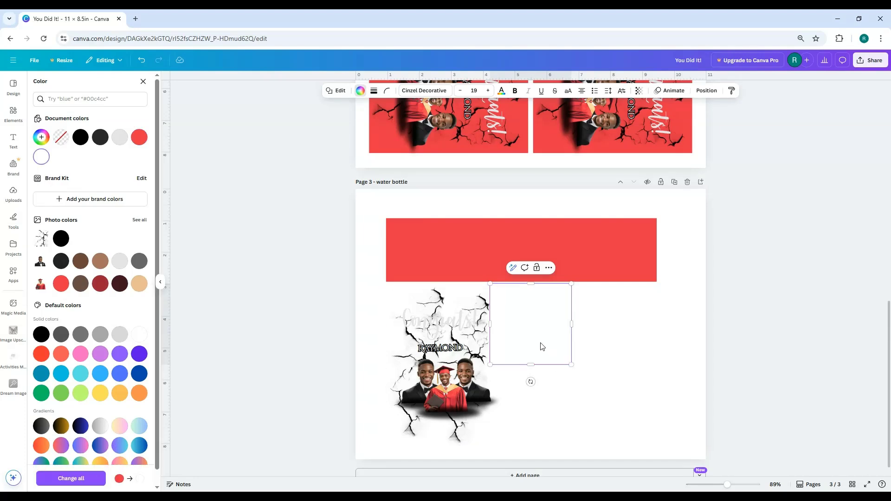
Resize the white square to 3 in wide by 2 in high and centre it on the red rectangle at X 3.7 in, Y 0.92 in
left_click_drag(543, 338, 533, 275)
left_click(706, 90)
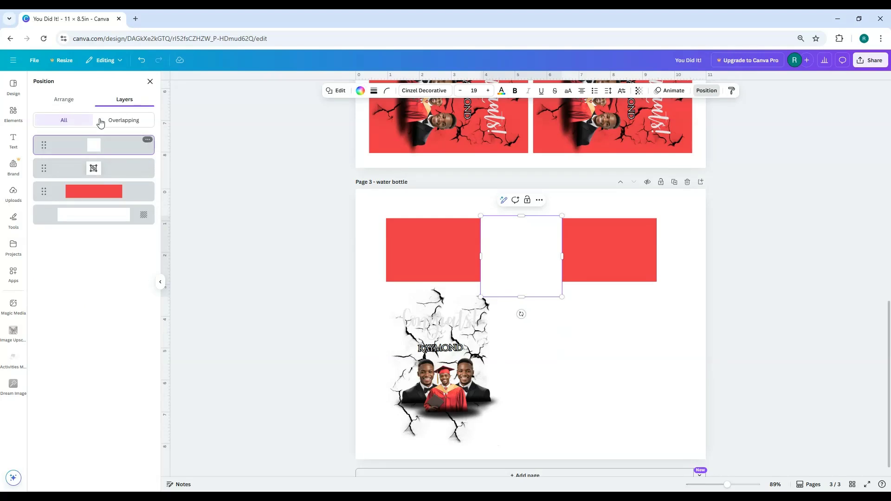
left_click(66, 100)
left_click(63, 256)
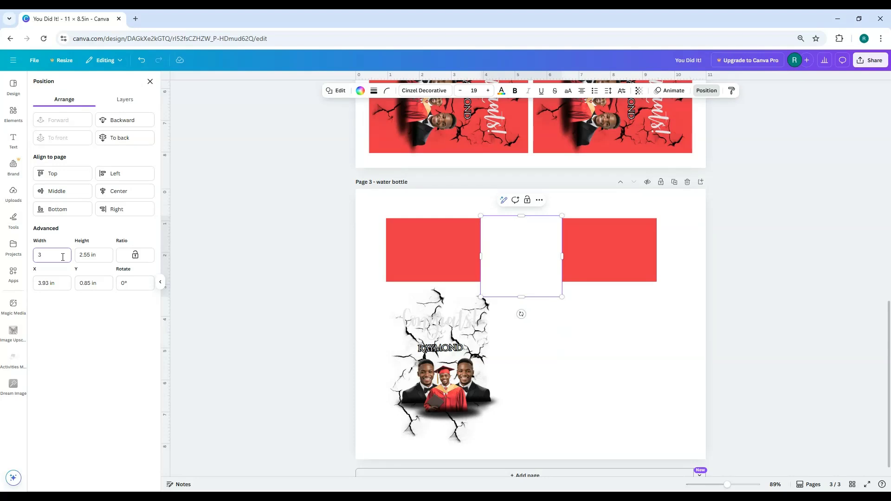
type("3")
left_click(102, 255)
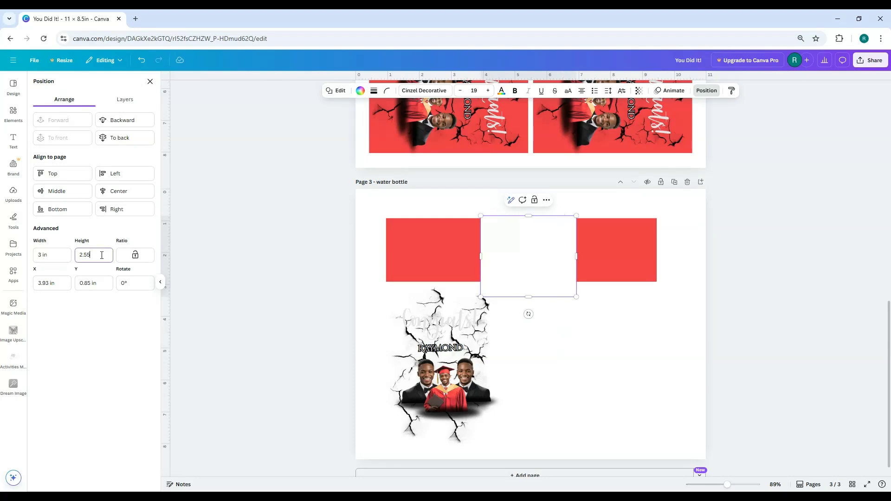
key("Return")
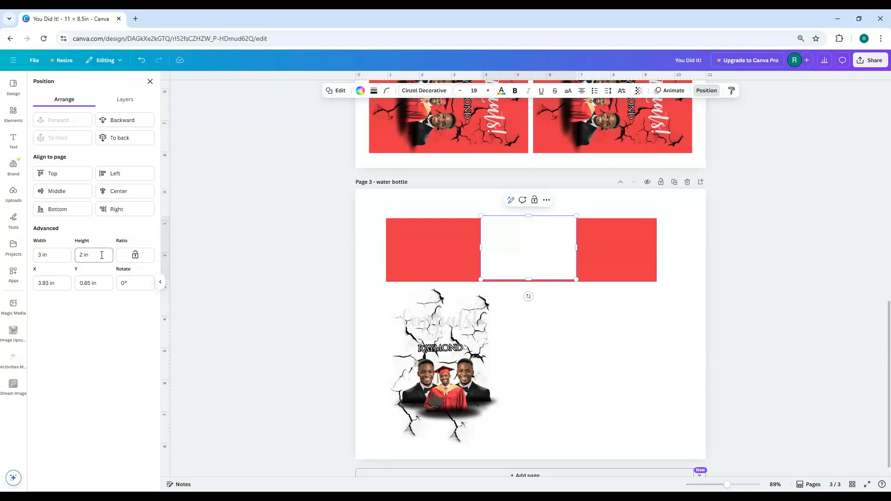
left_click(571, 341)
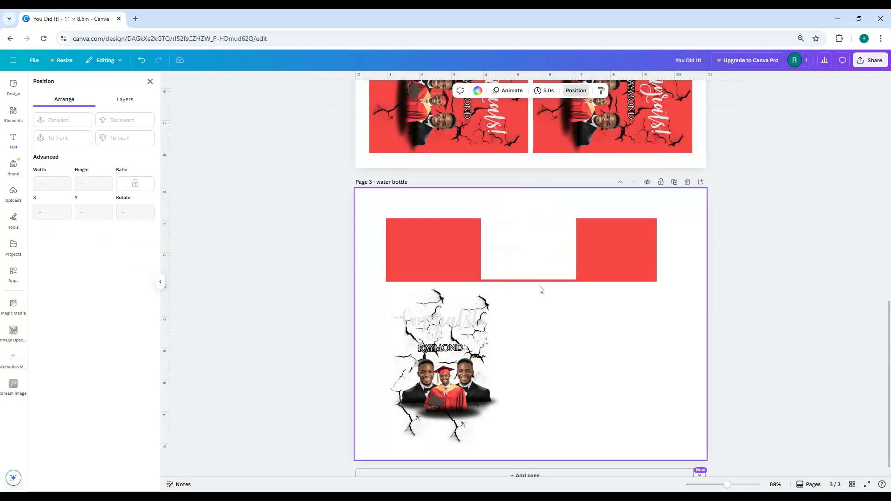
left_click_drag(543, 259, 536, 260)
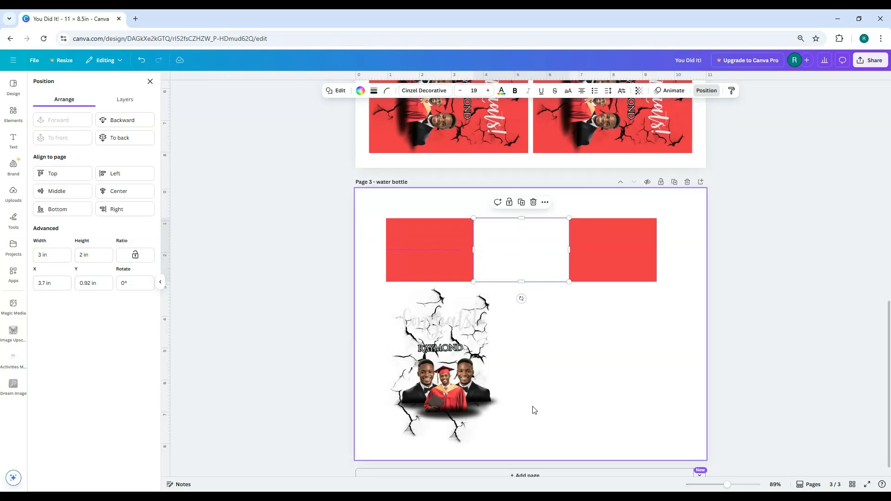
Ungroup the copied Capri Sun artwork below the white rectangle and clear the selection
left_click(546, 401)
key("ctrl+z")
scroll(489, 380, "up", 5)
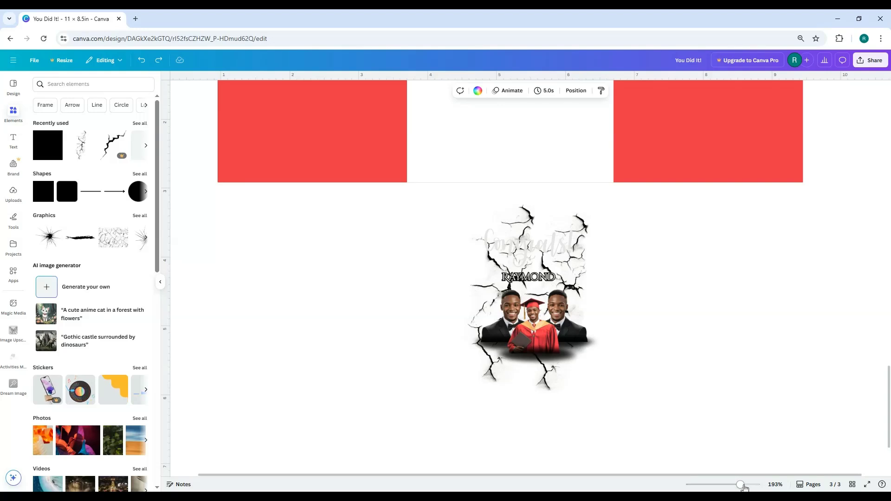
left_click(743, 485)
left_click_drag(742, 489, 735, 488)
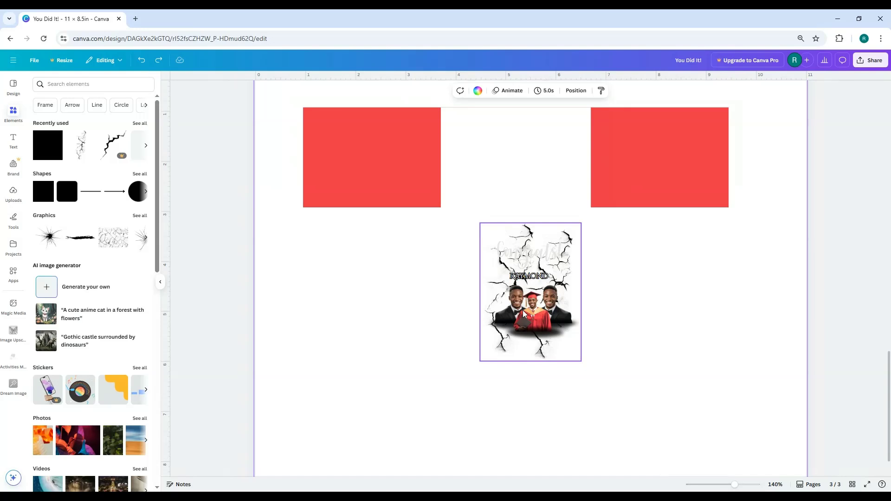
left_click(574, 93)
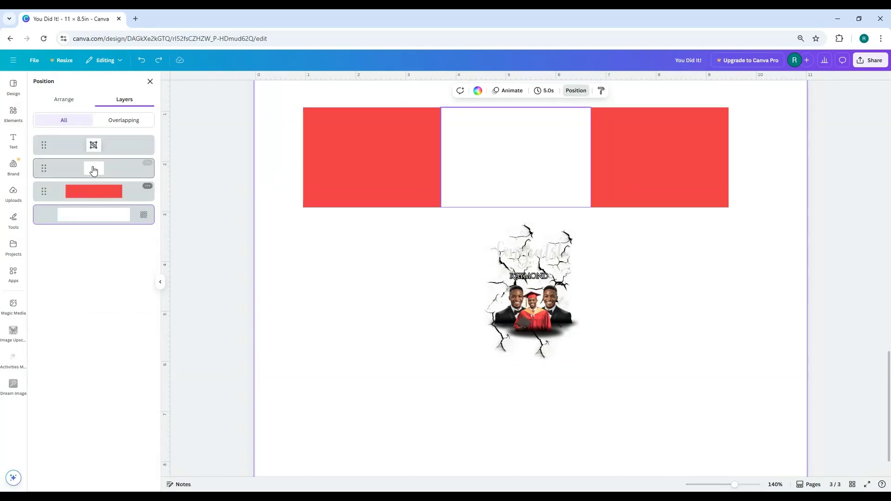
left_click(109, 148)
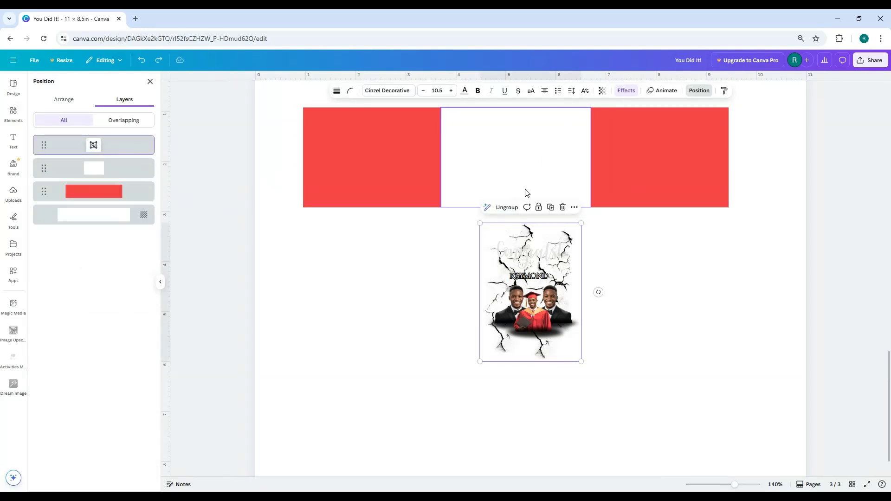
left_click(511, 209)
left_click(538, 385)
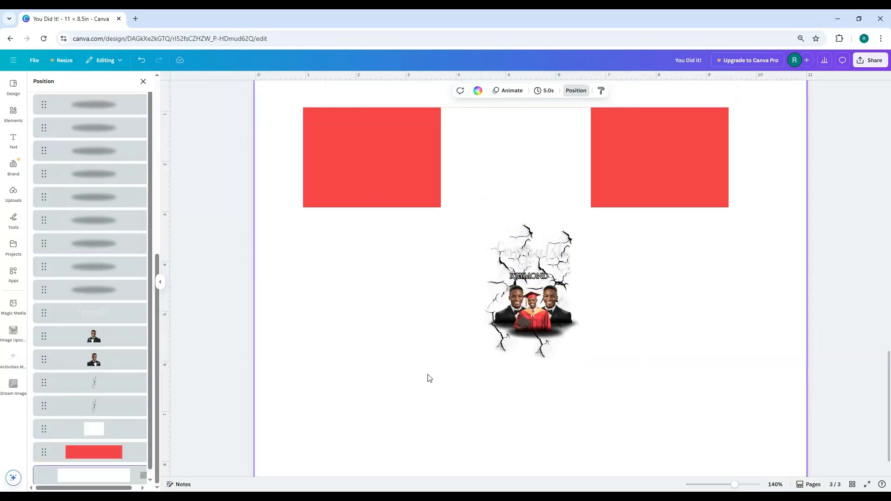
Shrink one crack graphic to fit the label's height and place it on the right red section beside the white rectangle
left_click(83, 406)
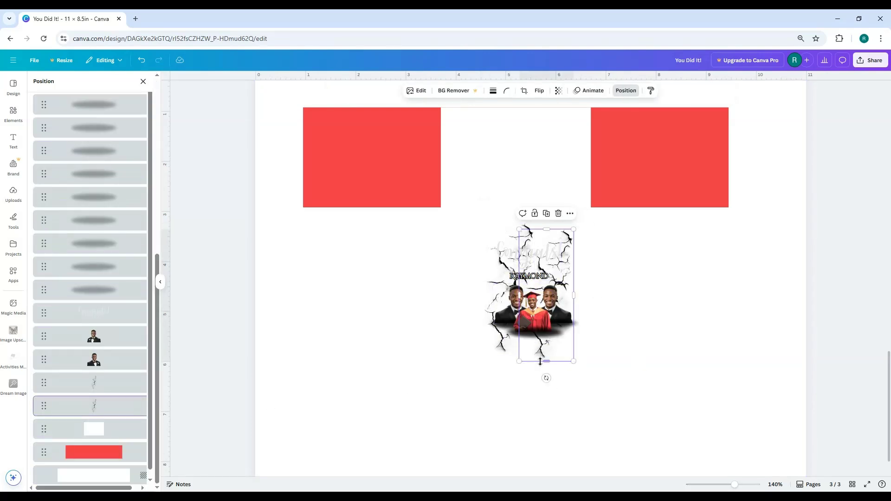
left_click_drag(546, 356, 605, 200)
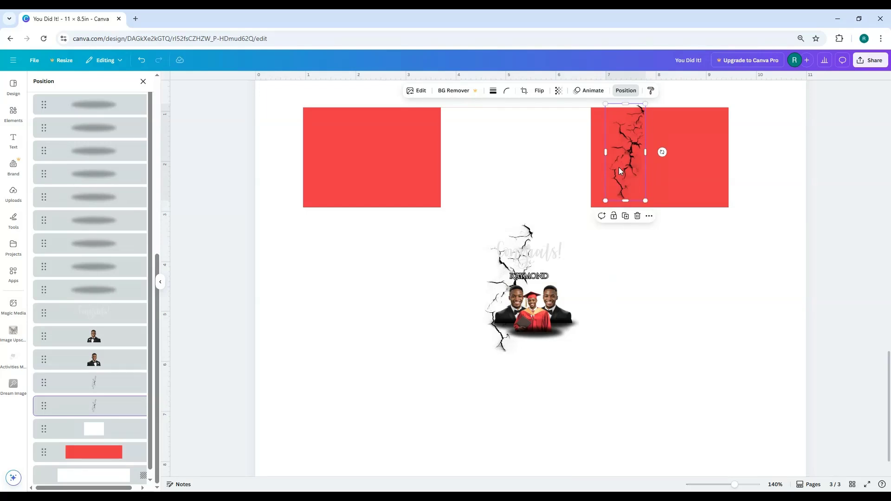
left_click_drag(619, 167, 608, 176)
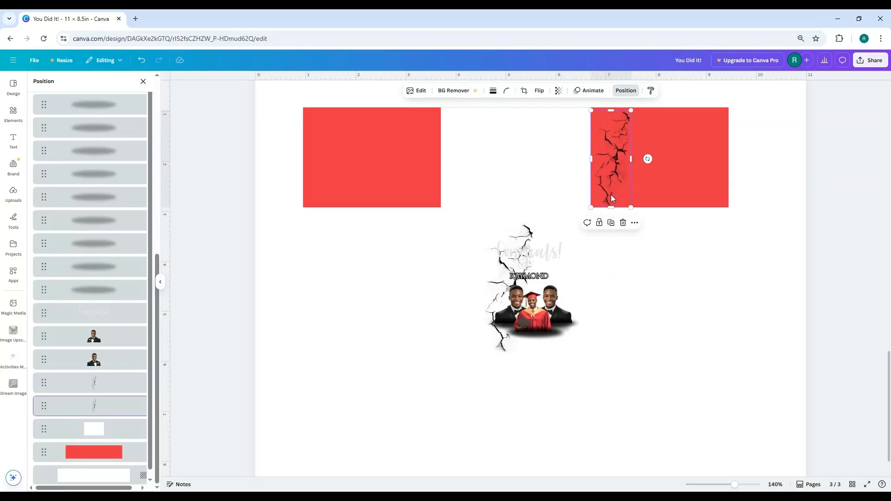
Duplicate the crack graphic three times and spread the copies side by side across the right red section
left_click(612, 223)
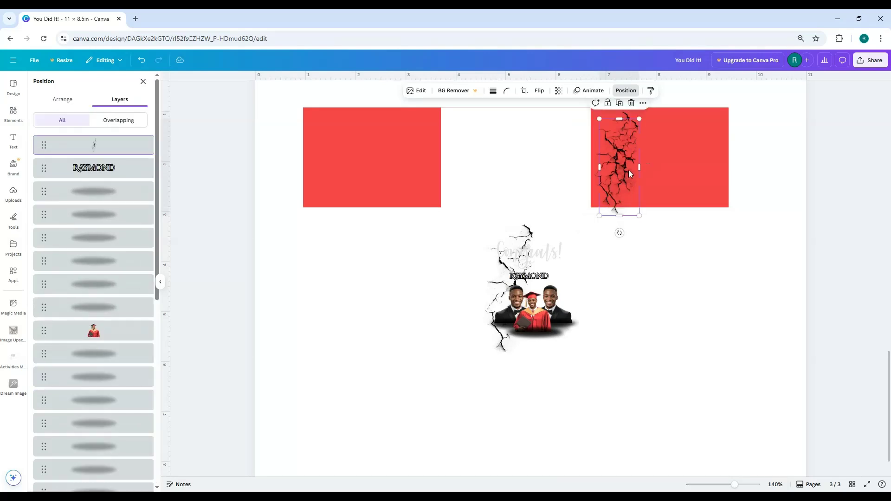
left_click_drag(628, 170, 648, 161)
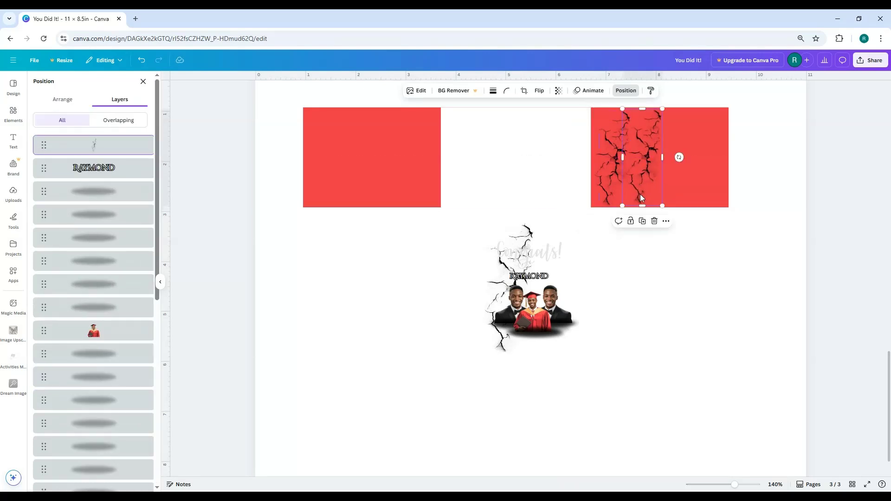
left_click(641, 219)
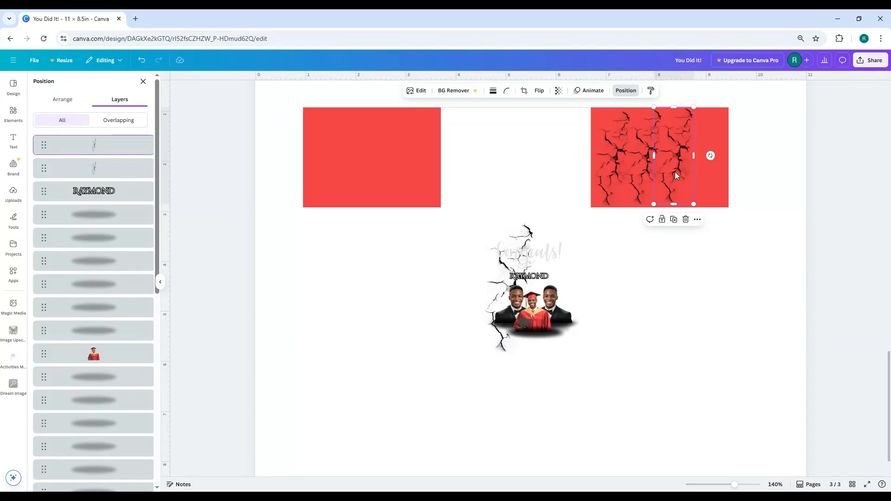
left_click(673, 219)
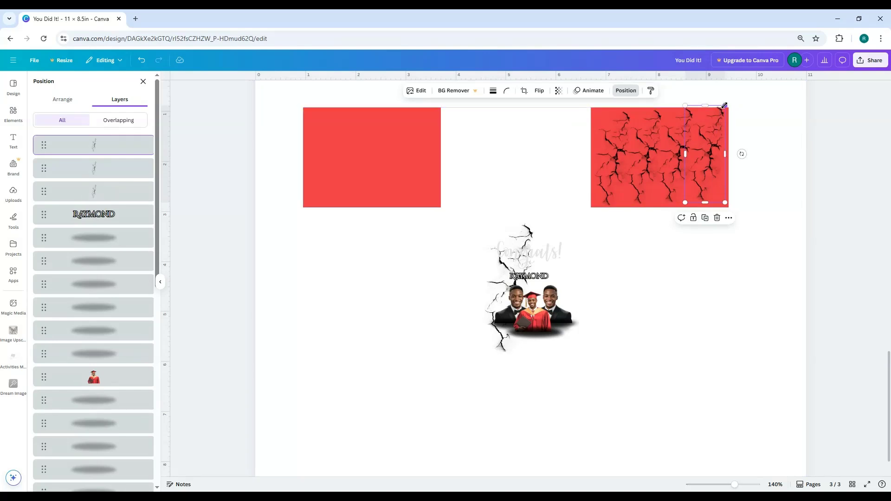
left_click_drag(724, 105, 724, 107)
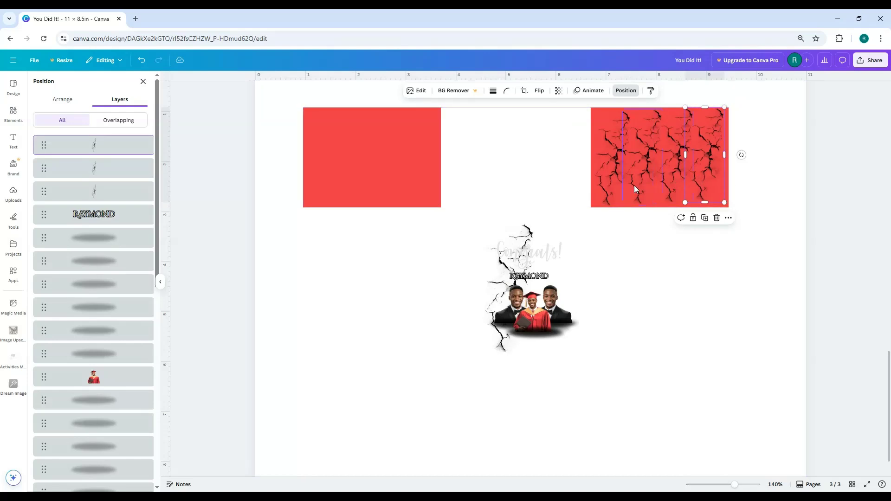
Move the other crack graphic onto the left red section beside the white rectangle and shrink it to the label's height
left_click(524, 236)
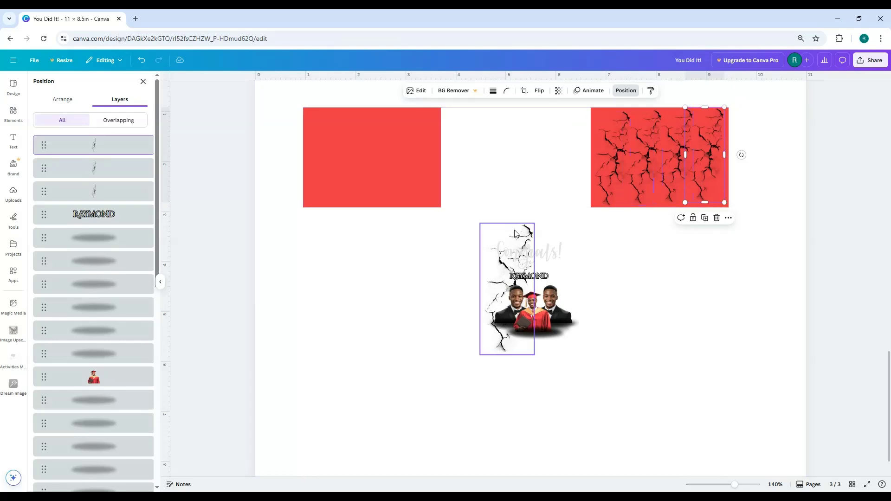
left_click_drag(523, 236, 432, 113)
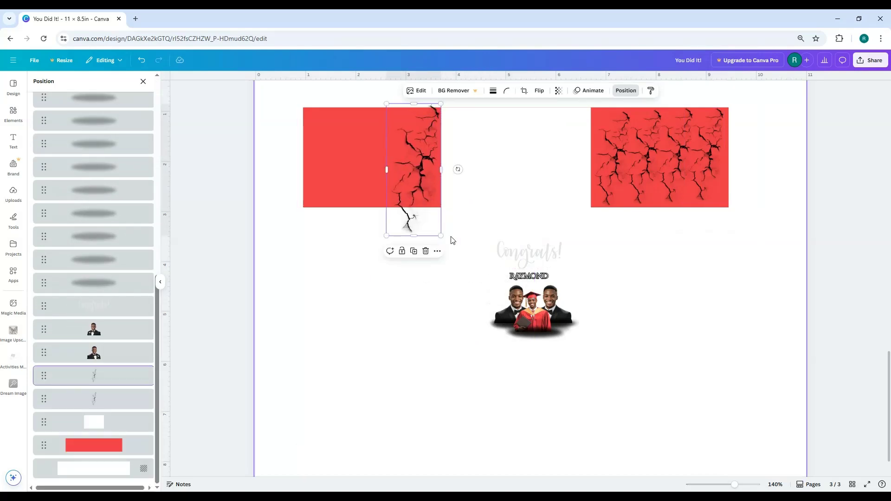
left_click_drag(435, 226, 422, 195)
left_click_drag(405, 166, 415, 167)
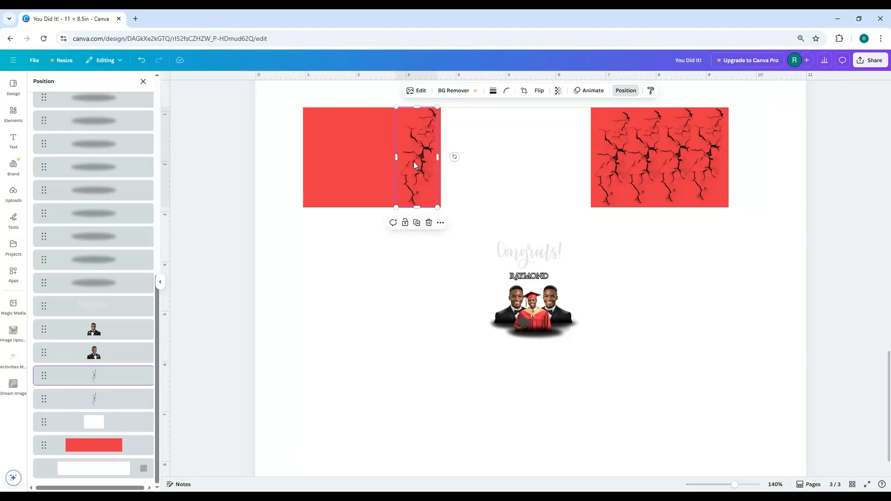
Duplicate the left section's crack graphic three times and spread the copies side by side across the left red section
left_click(417, 222)
left_click_drag(428, 168, 395, 159)
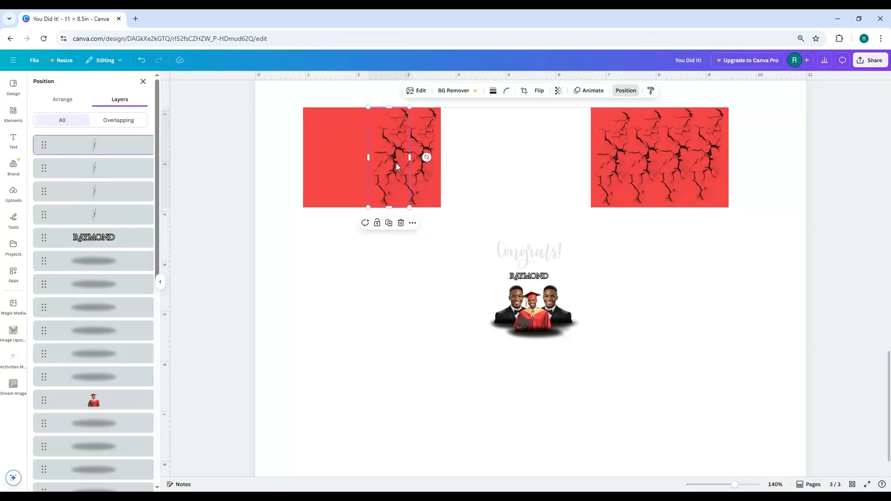
left_click(389, 223)
left_click(361, 223)
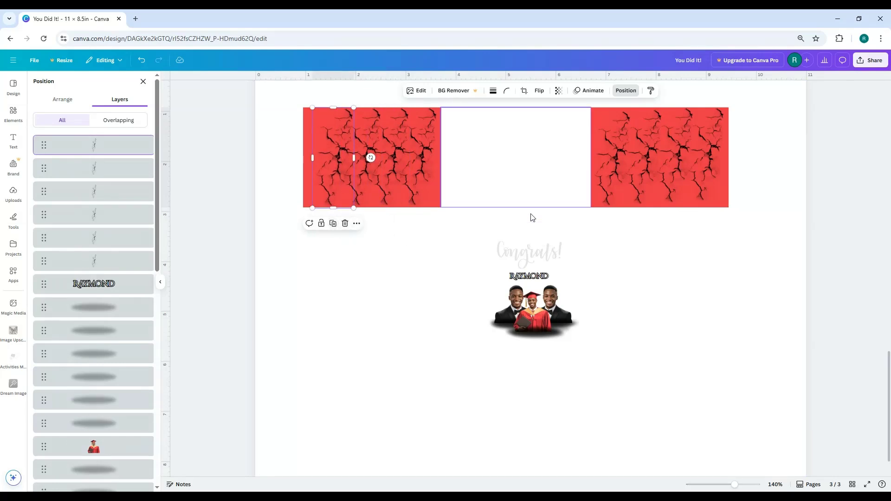
left_click(452, 284)
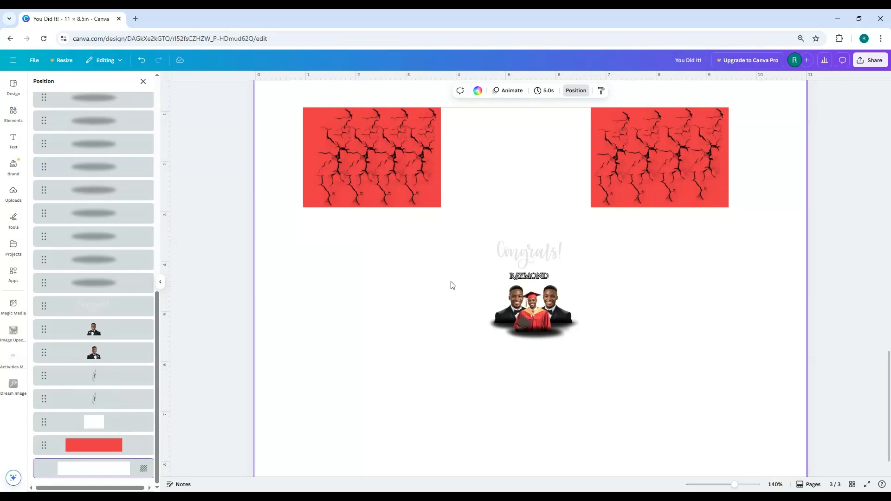
Flip all the crack graphics on the right red section horizontally and clear the selection
left_click(616, 181)
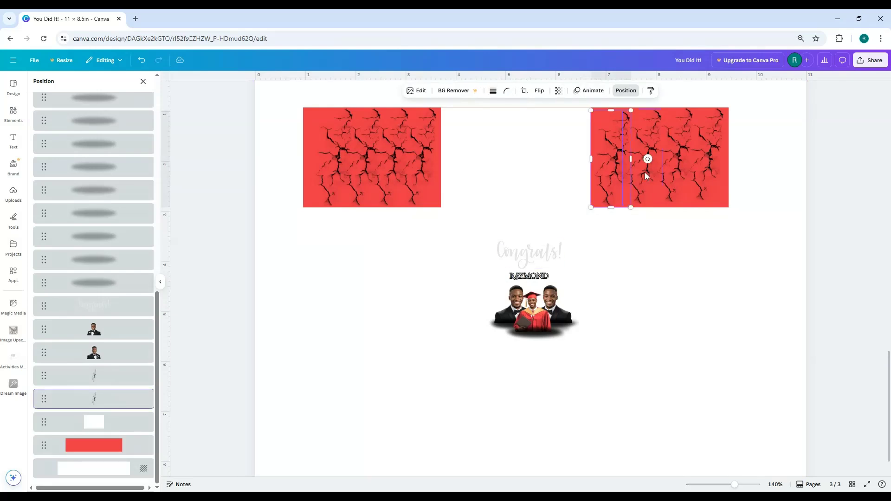
left_click(646, 173, "shift")
left_click(687, 177, "shift")
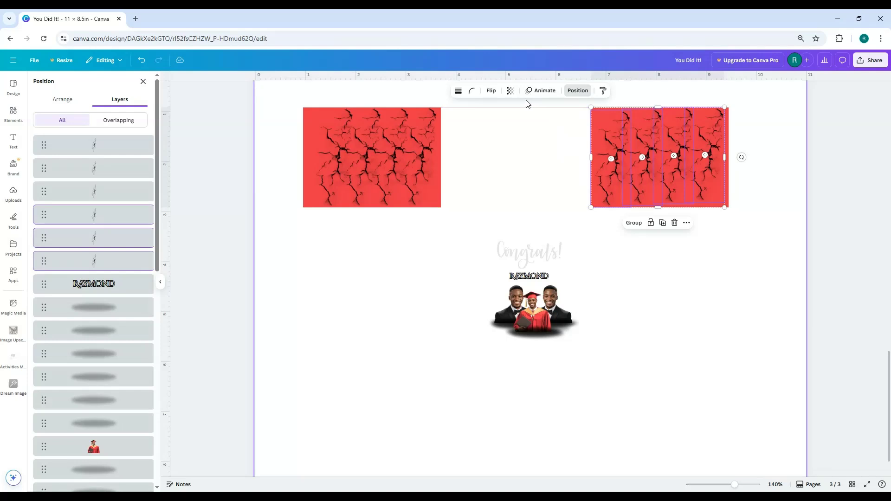
left_click(492, 91)
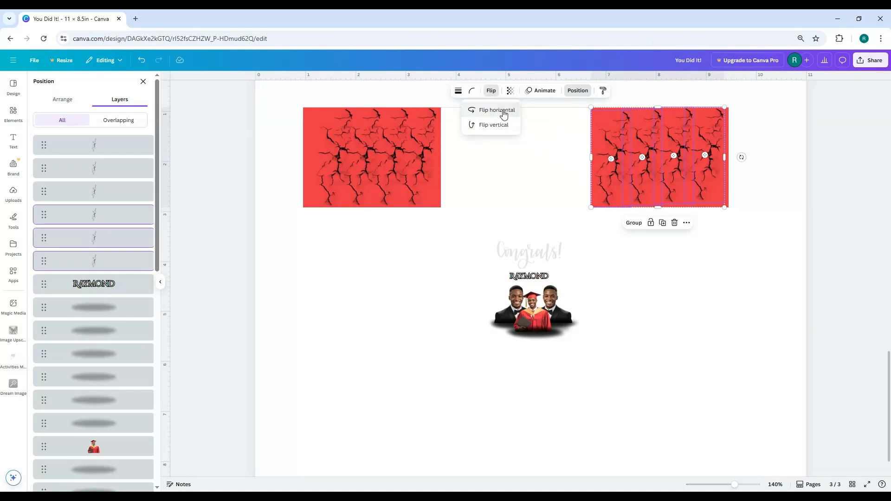
left_click(500, 111)
left_click(663, 313)
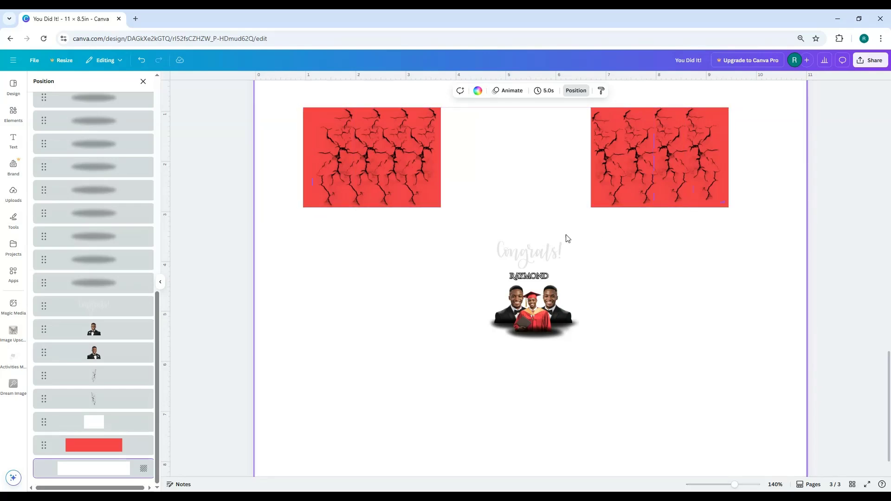
Move the Congrats! graphic to the top of the white center section, recolor it black and enlarge it to nearly fill the section's width
left_click(526, 254)
left_click_drag(527, 251, 506, 130)
left_click(460, 91)
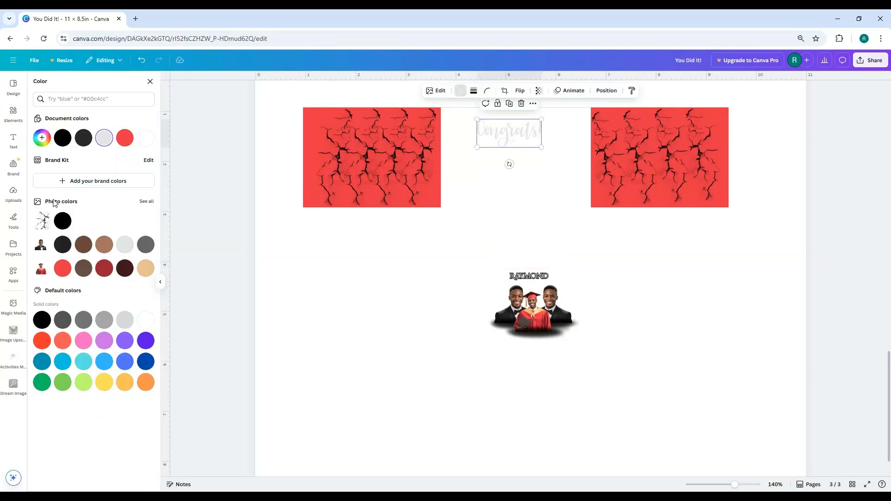
left_click(62, 138)
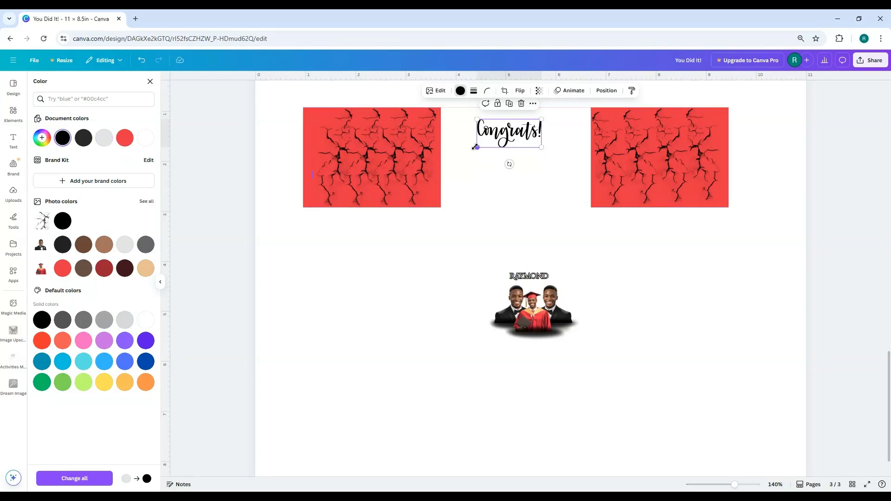
left_click_drag(475, 148, 492, 138)
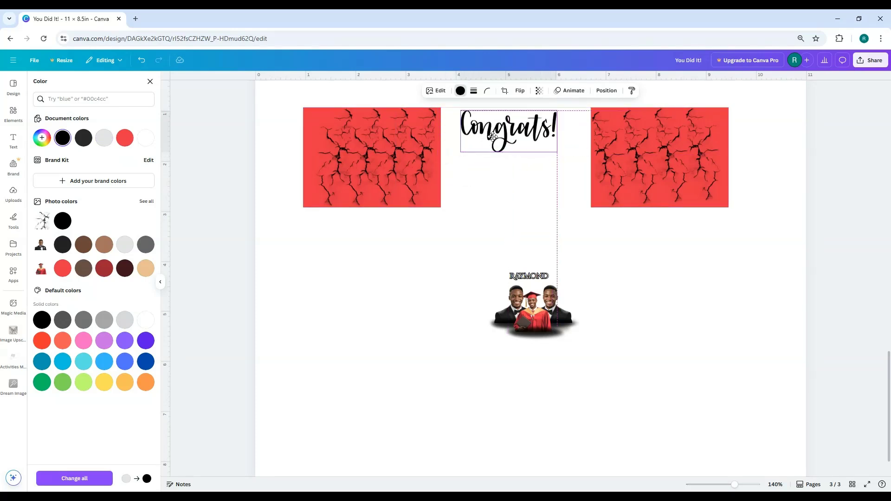
left_click_drag(492, 135, 493, 135)
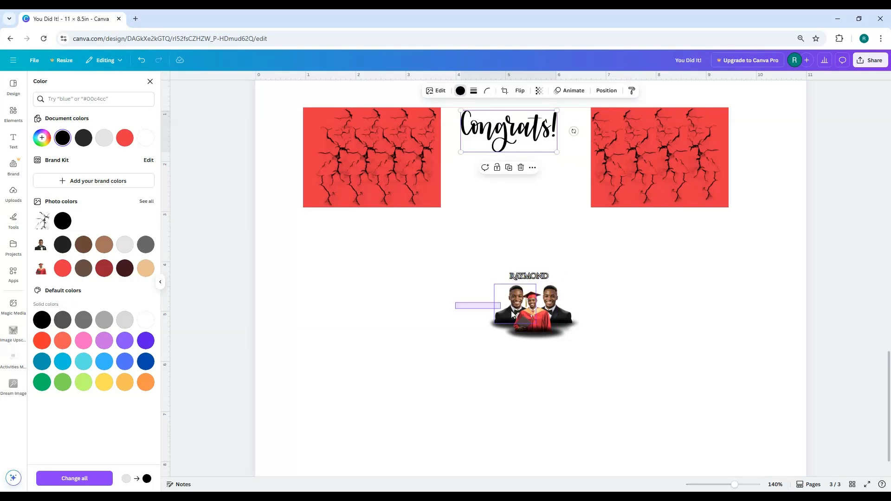
Move the grouped portraits into the white section below Congrats! and center both horizontally in the section
left_click_drag(511, 314, 512, 186)
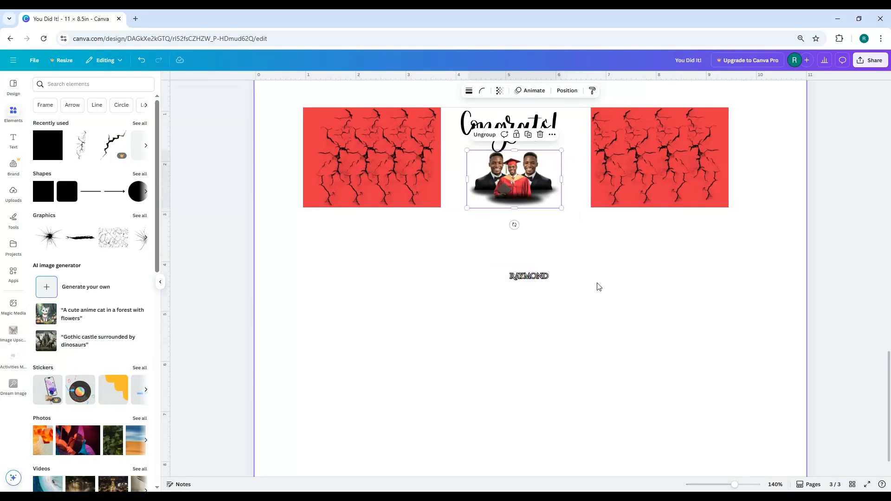
scroll(607, 305, "up", 2)
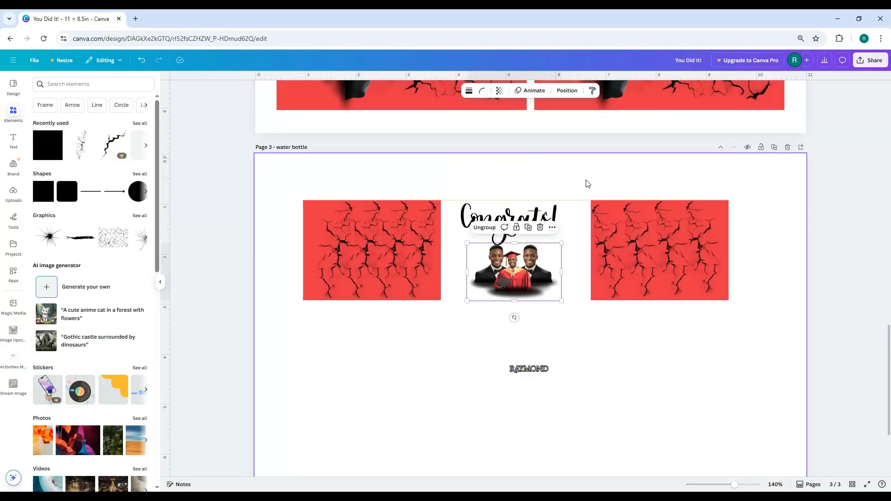
left_click(531, 224)
left_click_drag(517, 226, 523, 222)
left_click(528, 279)
left_click(529, 278)
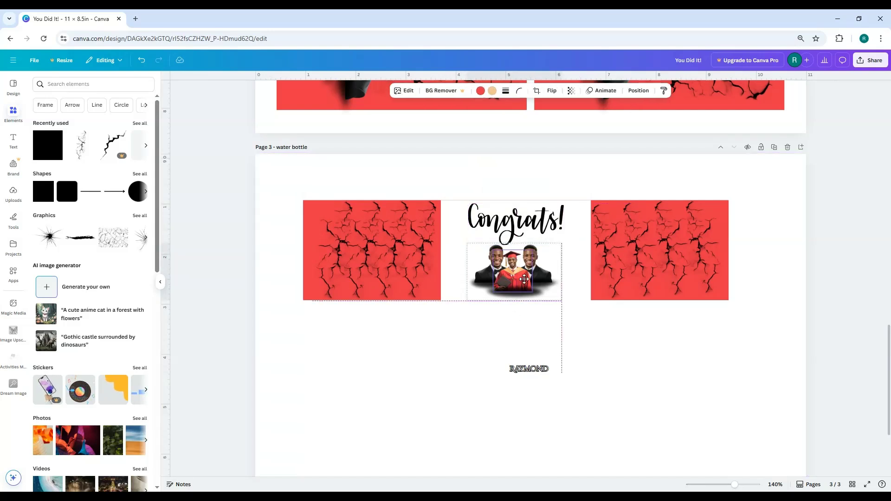
left_click_drag(527, 277, 529, 278)
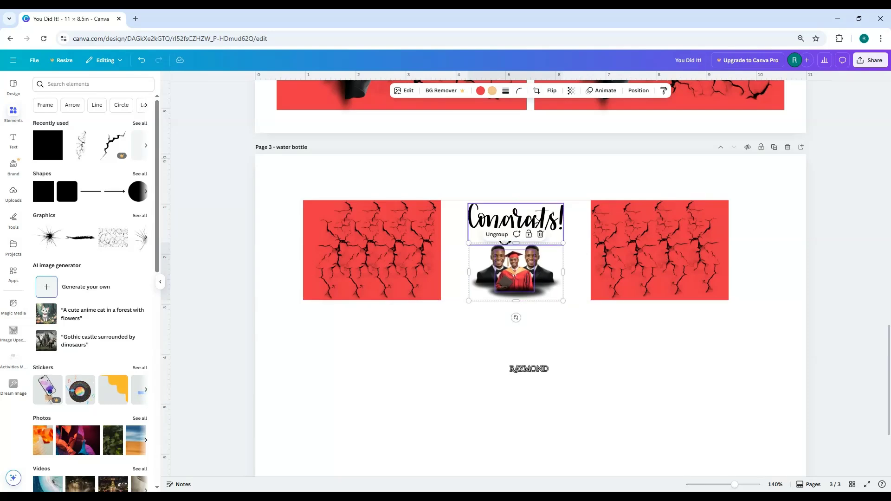
left_click_drag(536, 222, 535, 217)
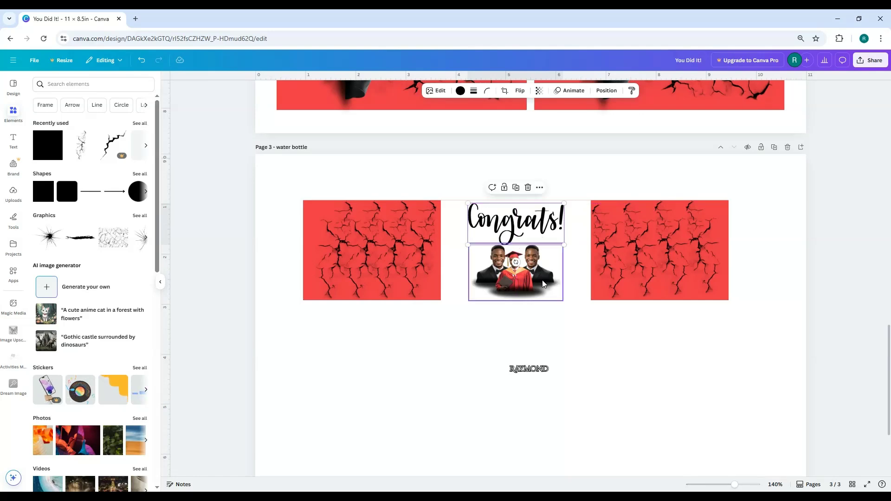
Move the graduate's name text beside the portraits in the white section and shrink it to font size 12.2
left_click(516, 374)
left_click_drag(518, 373, 505, 262)
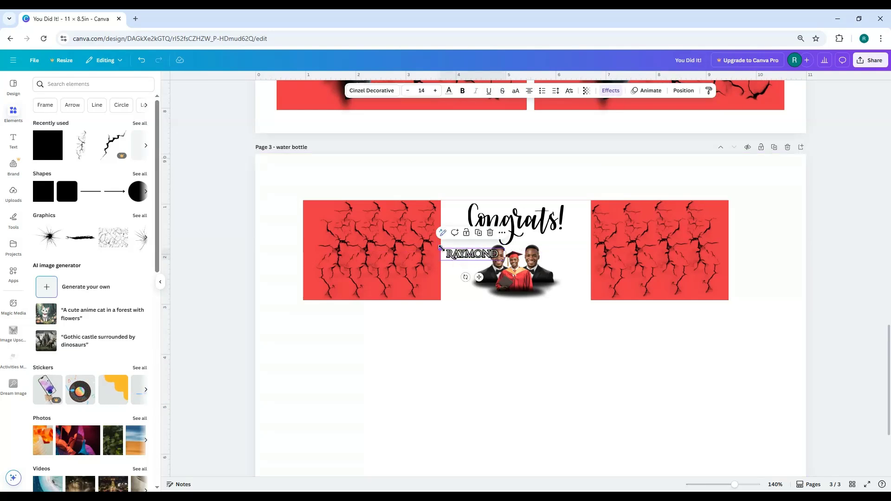
left_click_drag(440, 247, 469, 258)
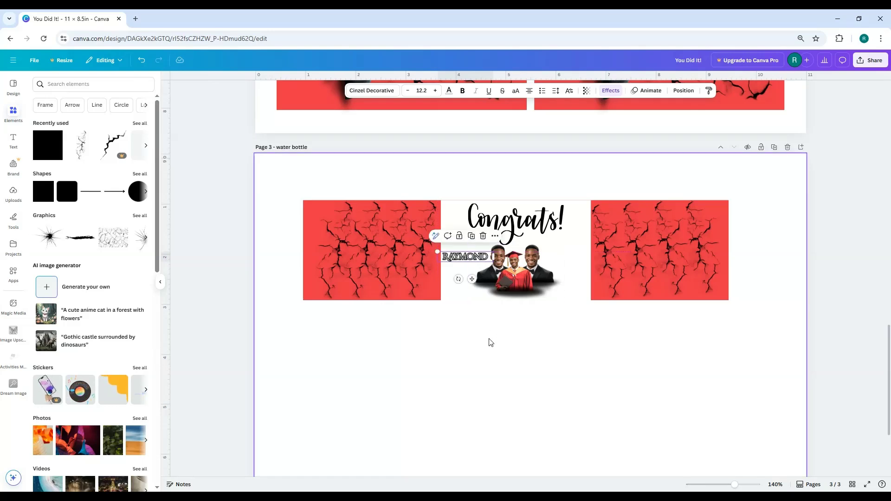
left_click(494, 371)
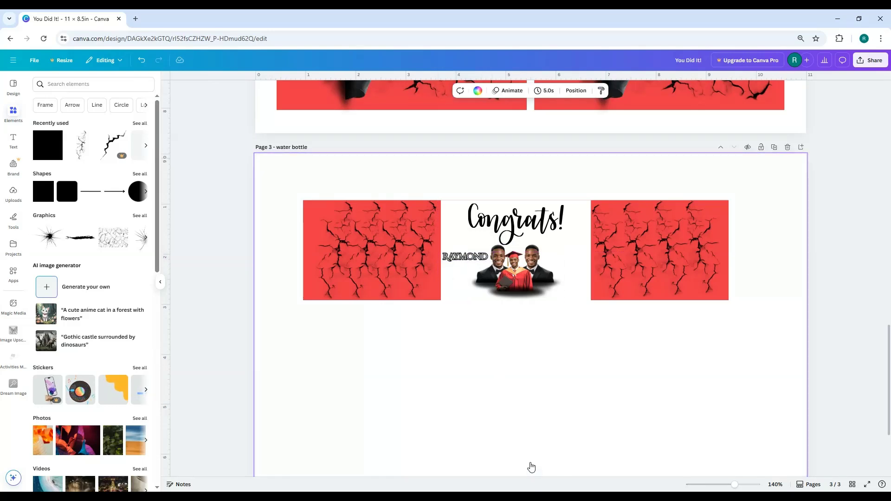
left_click(567, 283)
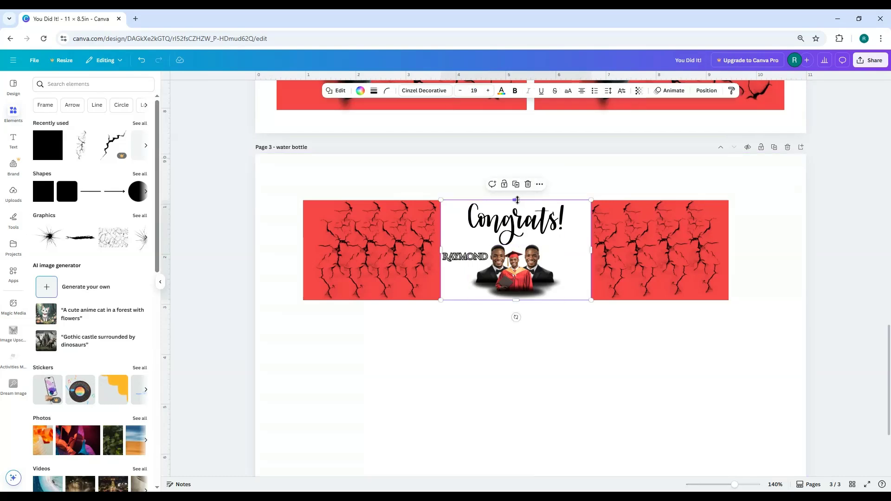
left_click_drag(517, 199, 517, 199)
left_click(353, 307)
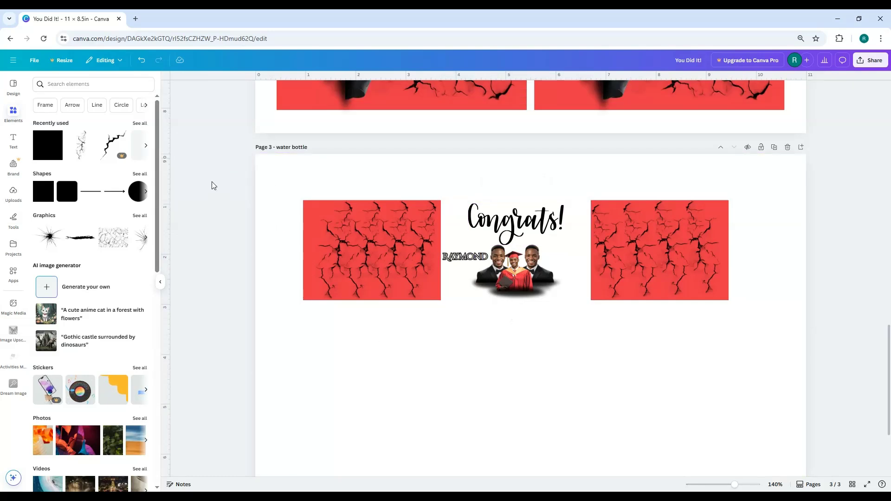
Group all the elements of the water bottle label into one object
left_click_drag(238, 182, 741, 330)
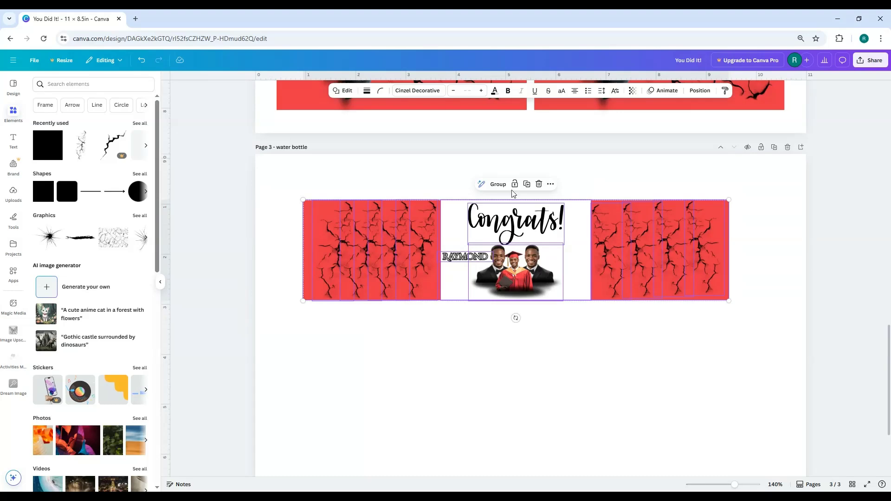
left_click(496, 186)
scroll(550, 325, "down", 2)
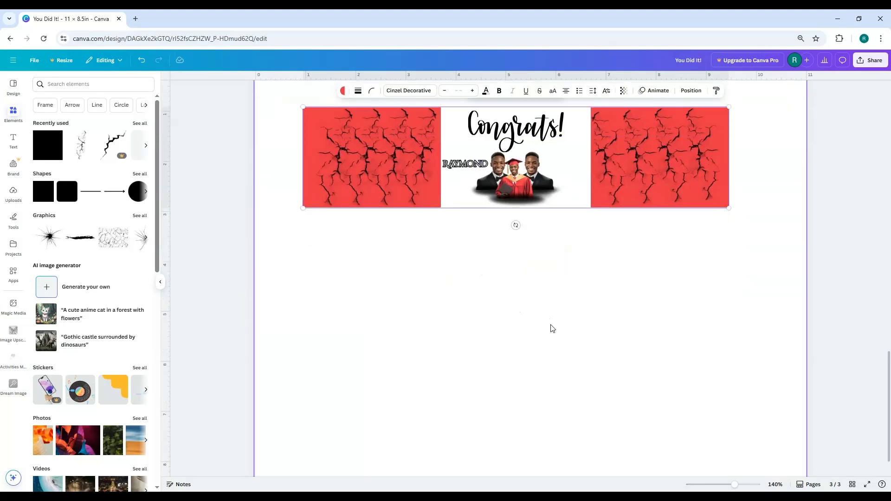
Duplicate the grouped label and place the copy just below the original, aligned with its edges
scroll(518, 239, "up", 2)
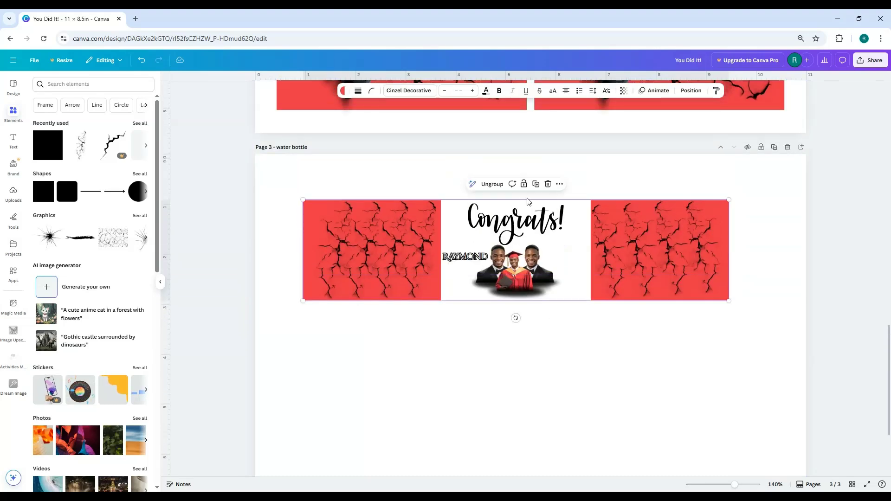
left_click(536, 184)
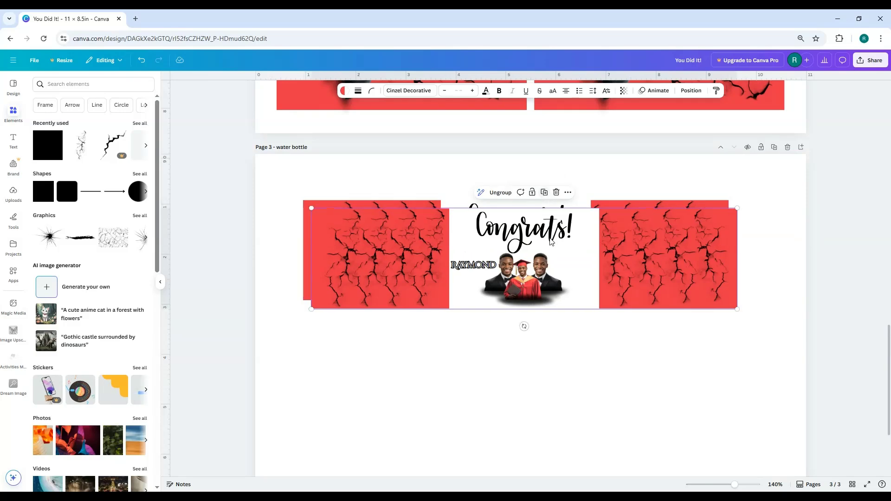
left_click_drag(551, 241, 536, 350)
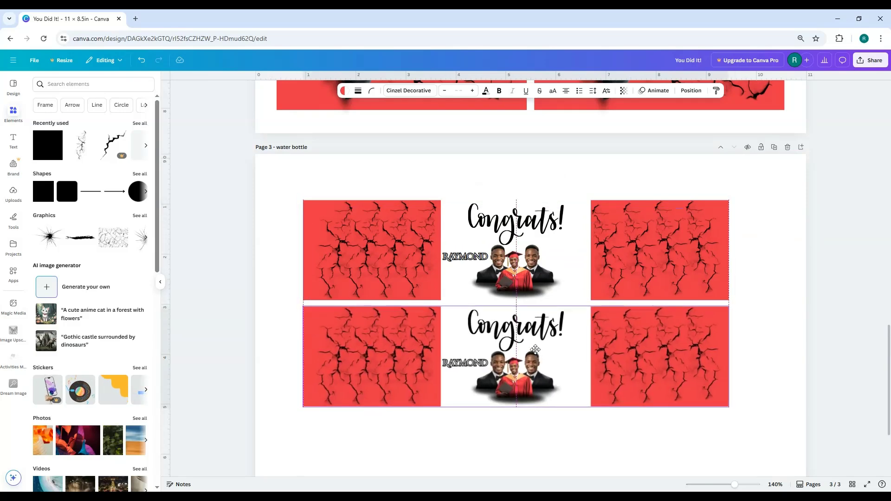
Duplicate the second label to add a third one directly below it with the same spacing
scroll(692, 418, "down", 2)
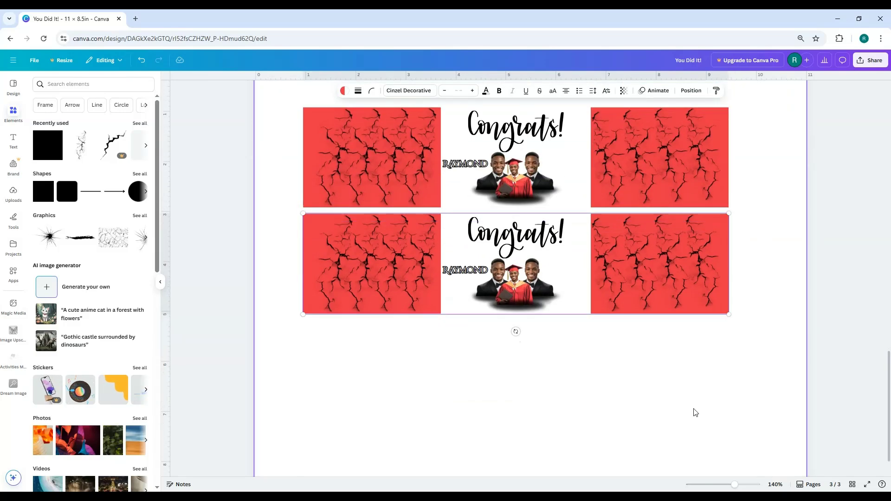
left_click(652, 289)
left_click(724, 218)
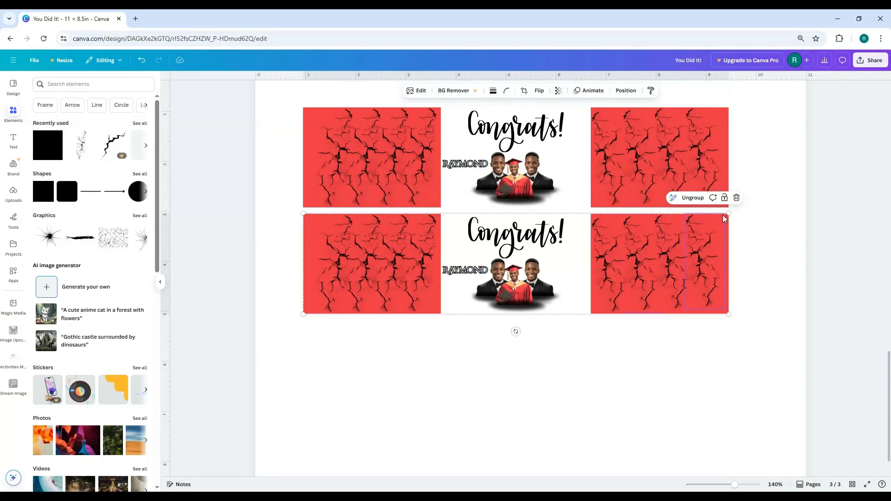
left_click(727, 213)
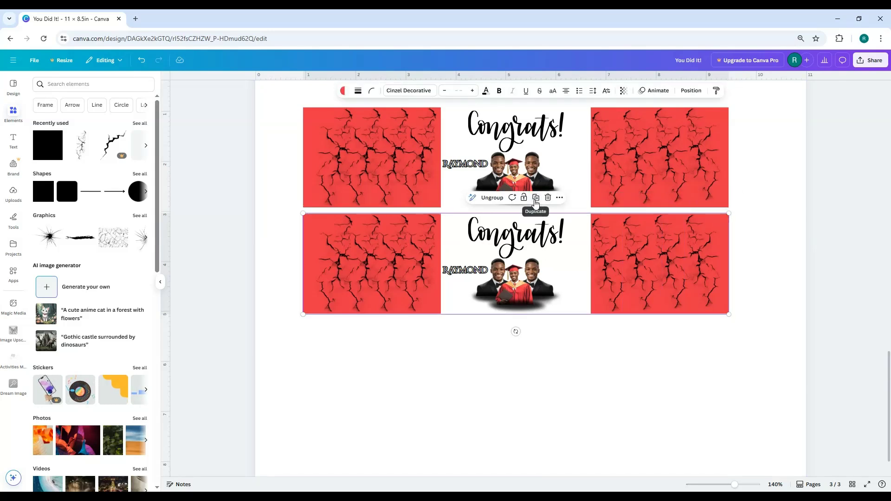
left_click(537, 198)
scroll(645, 397, "down", 2)
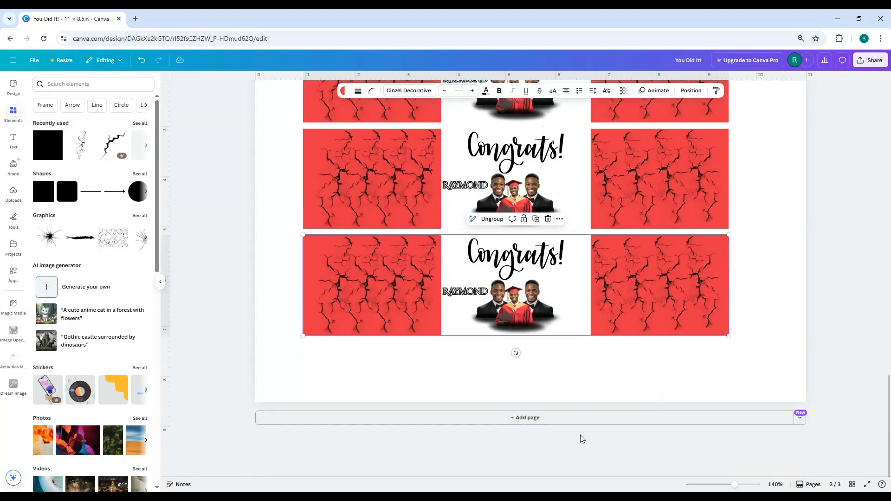
Select all three labels together and shift them slightly down the page
scroll(582, 437, "up", 4)
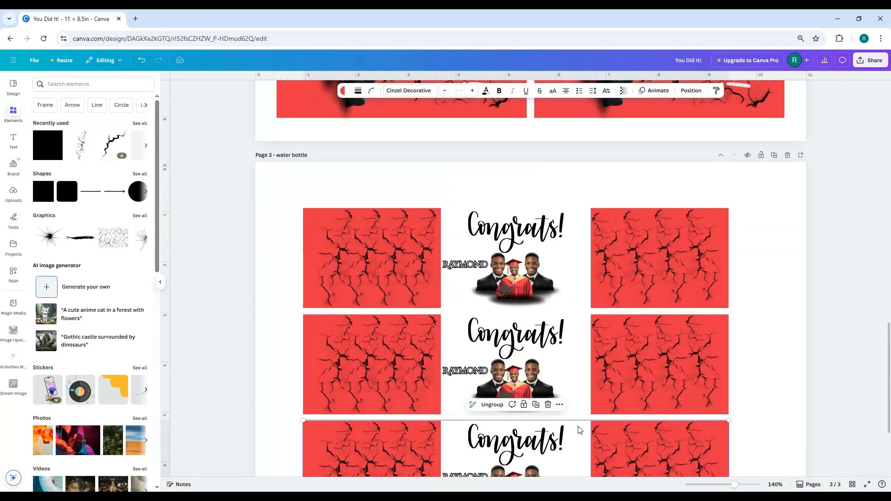
scroll(579, 430, "down", 2)
left_click_drag(229, 117, 589, 422)
left_click_drag(644, 336, 643, 356)
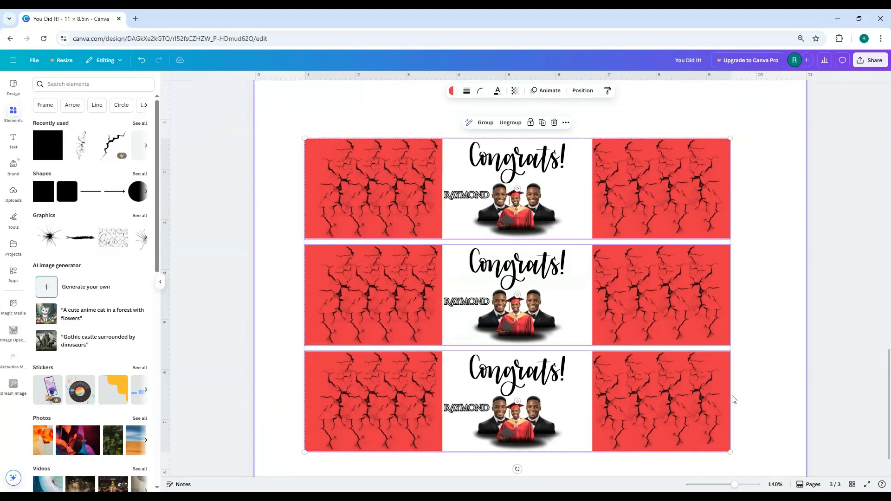
scroll(733, 400, "up", 3)
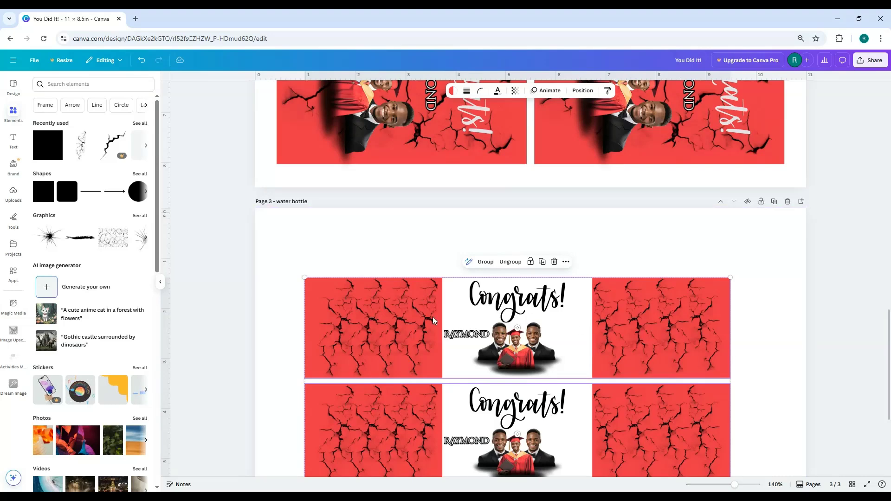
scroll(420, 355, "down", 2)
scroll(434, 358, "down", 1)
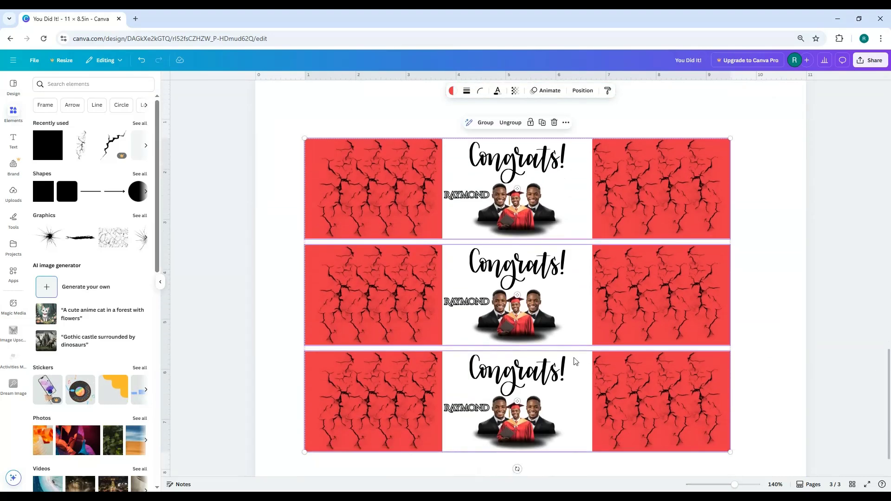
Add a body text box to page 3 and delete the unneeded subheading box
scroll(576, 361, "up", 1)
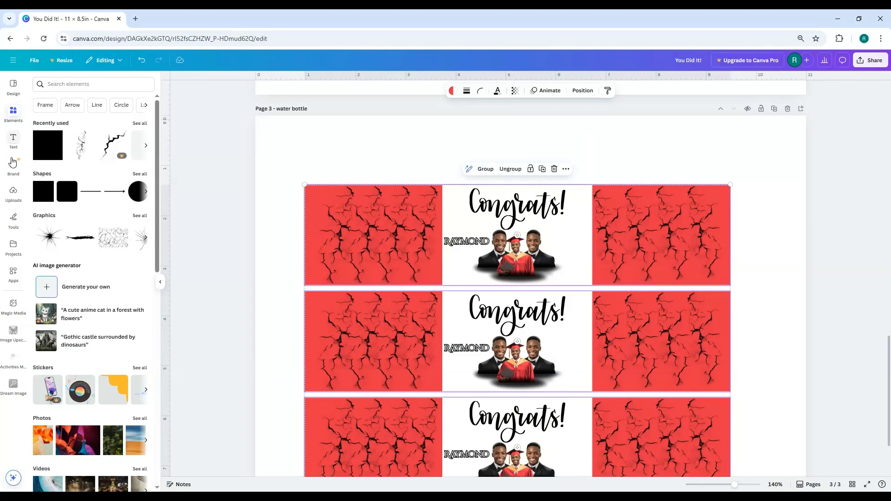
left_click(13, 140)
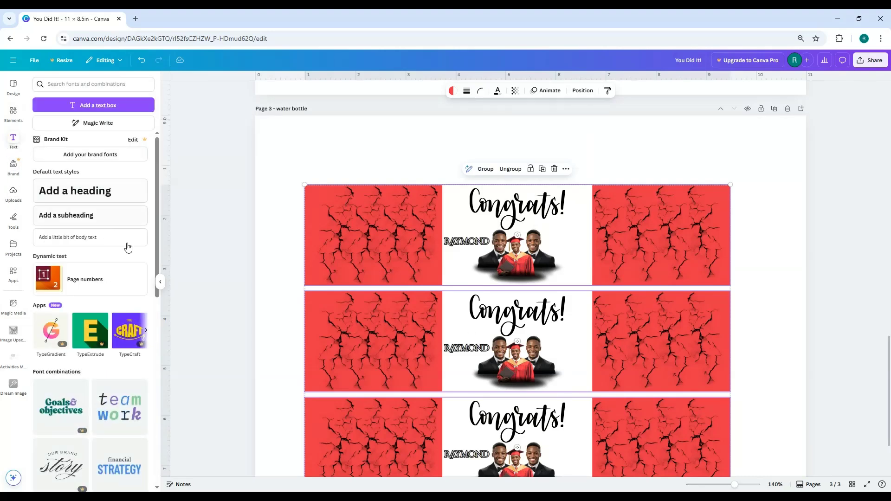
left_click(84, 220)
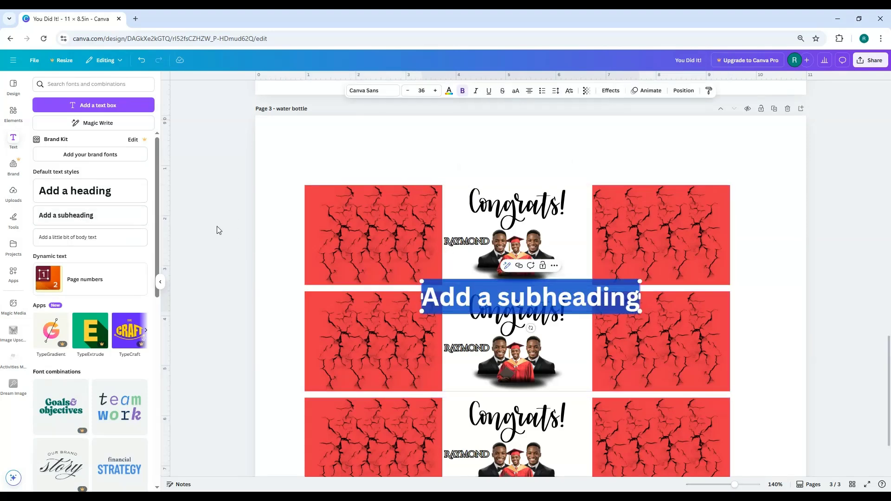
left_click(109, 237)
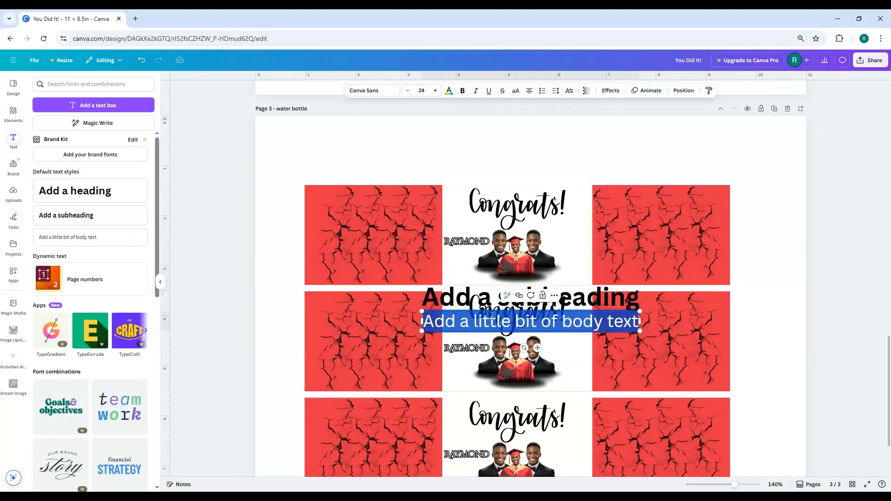
left_click(462, 305)
key("Delete")
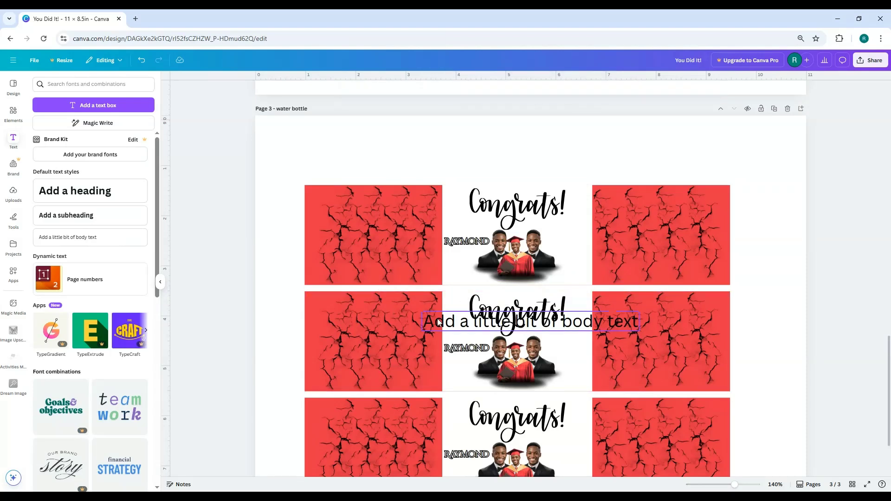
Move the body text box above the top label on page 3 and replace its text with "Waterbottle Label"
left_click_drag(450, 325, 445, 156)
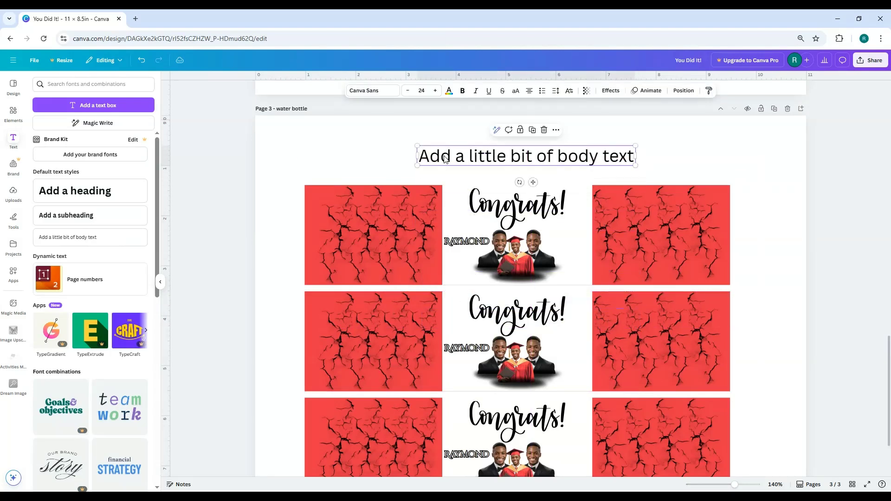
double_click(445, 156)
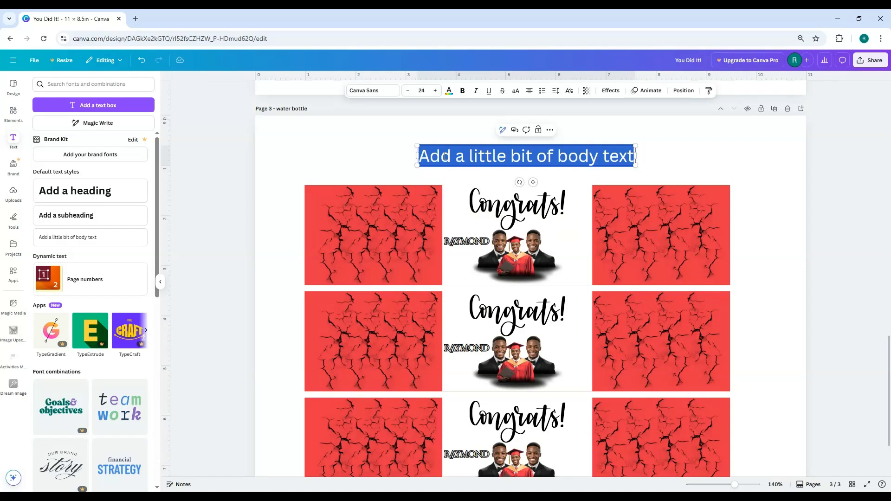
type("Waterb")
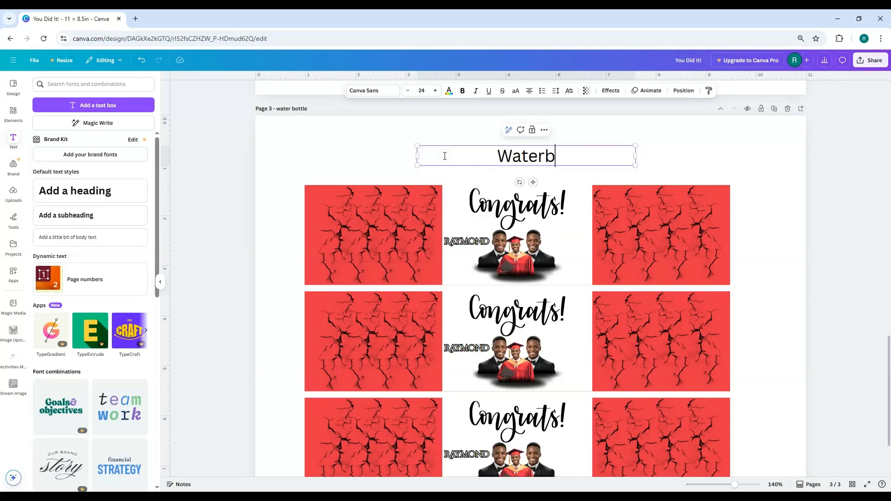
type("ottle")
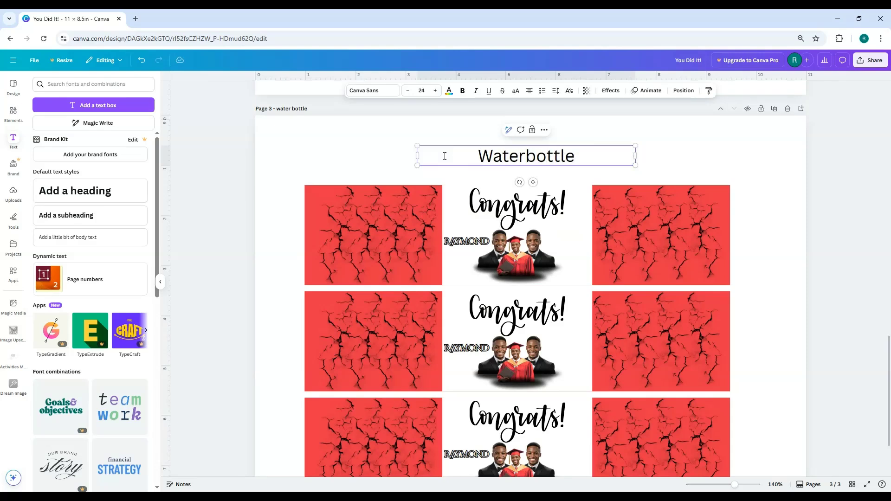
type(" Label")
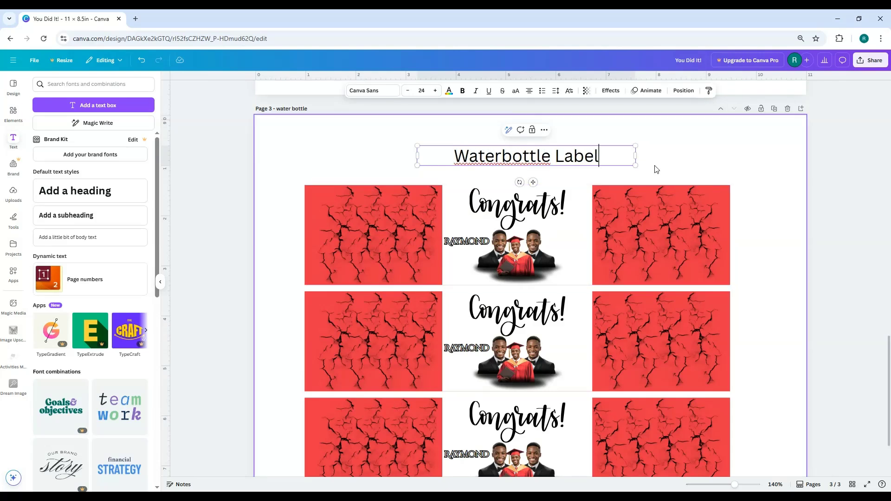
left_click(696, 155)
Enlarge the page 3 heading to a font size of about 31.3 and center it horizontally above the labels
left_click(606, 156)
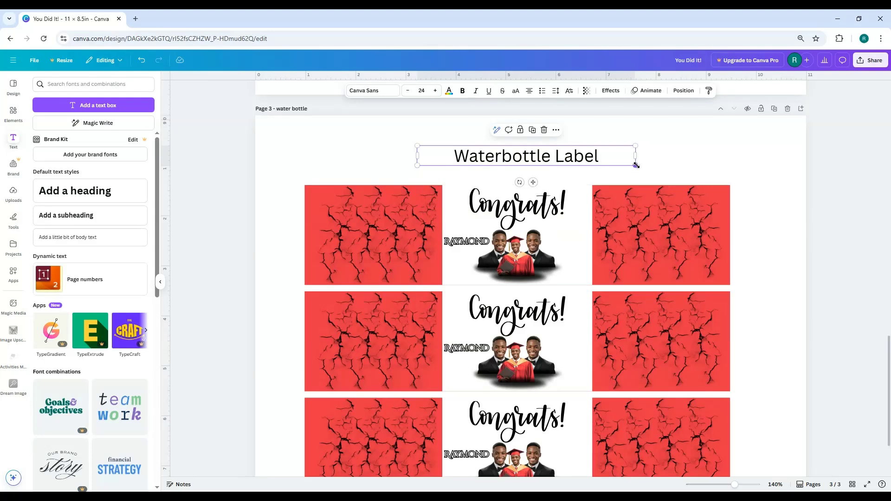
left_click_drag(672, 174, 737, 180)
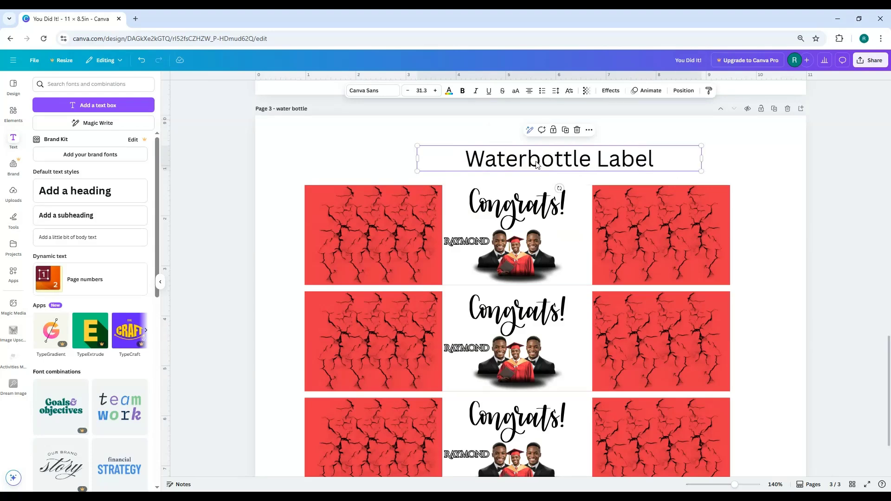
left_click_drag(538, 165, 506, 150)
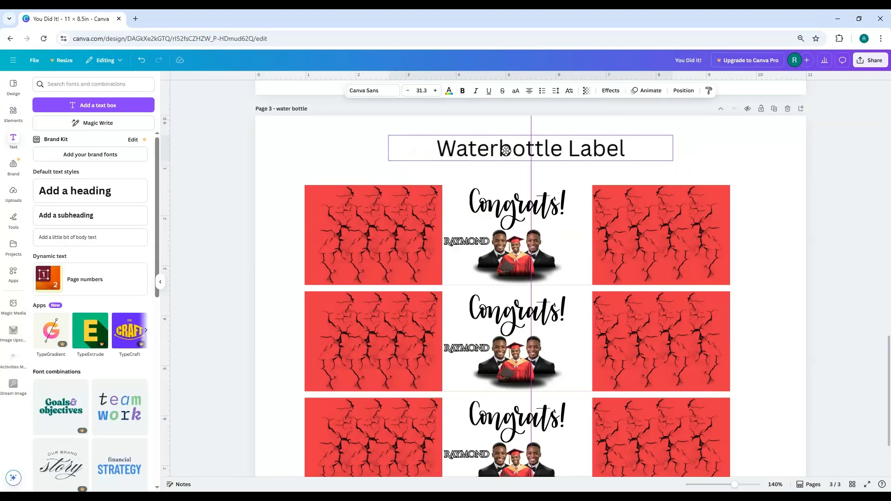
left_click(740, 231)
Edit the page 3 heading to read "Water bottle Label 16oz", adding the size and separating the first two words
scroll(738, 233, "down", 3)
scroll(739, 275, "up", 4)
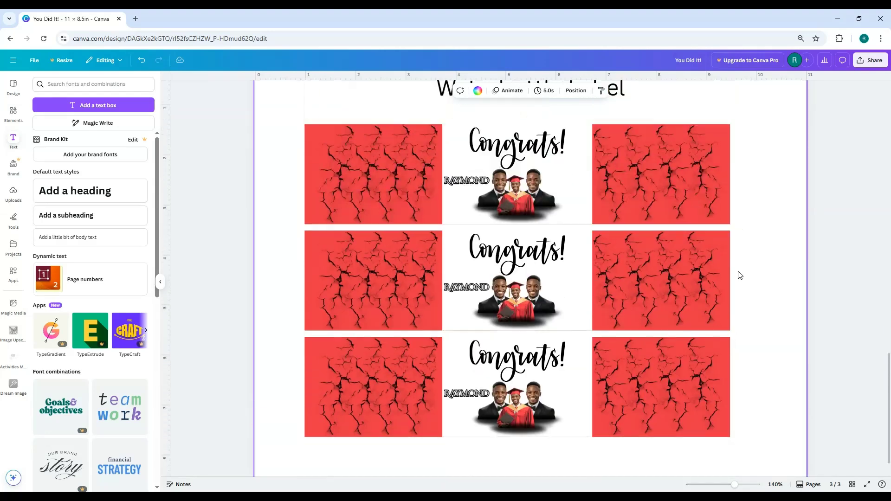
left_click(634, 203)
left_click(634, 203)
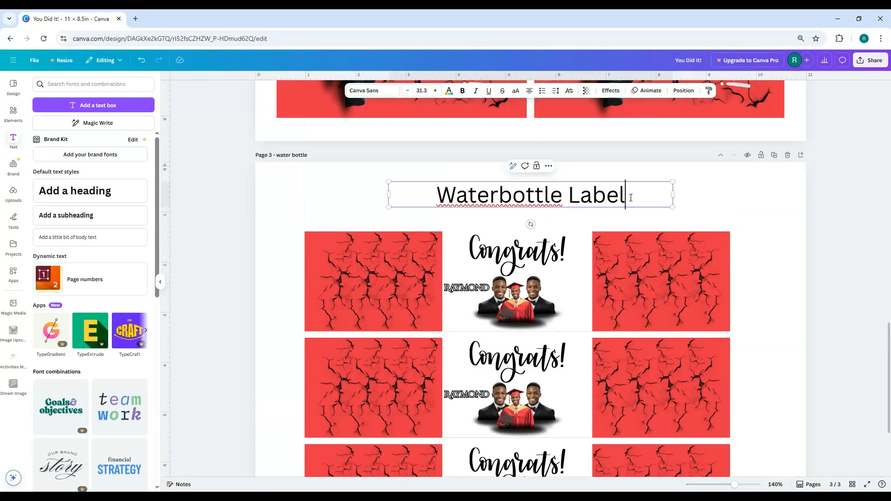
type("16")
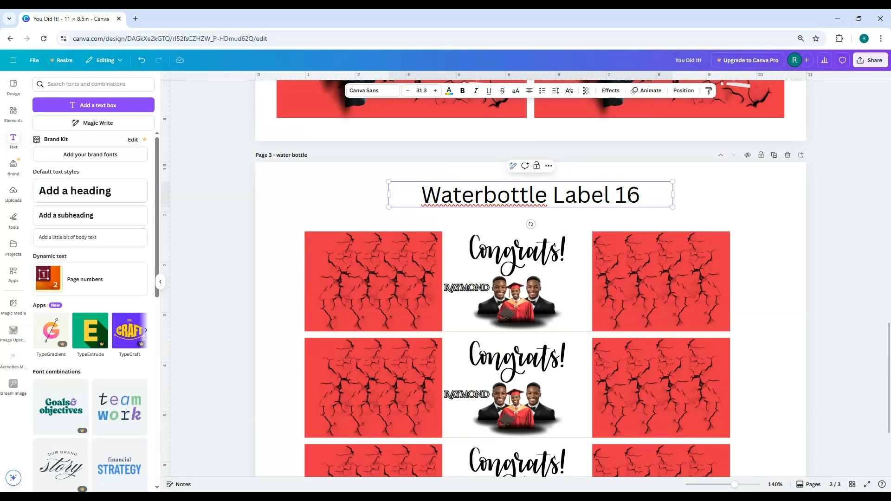
type("oz")
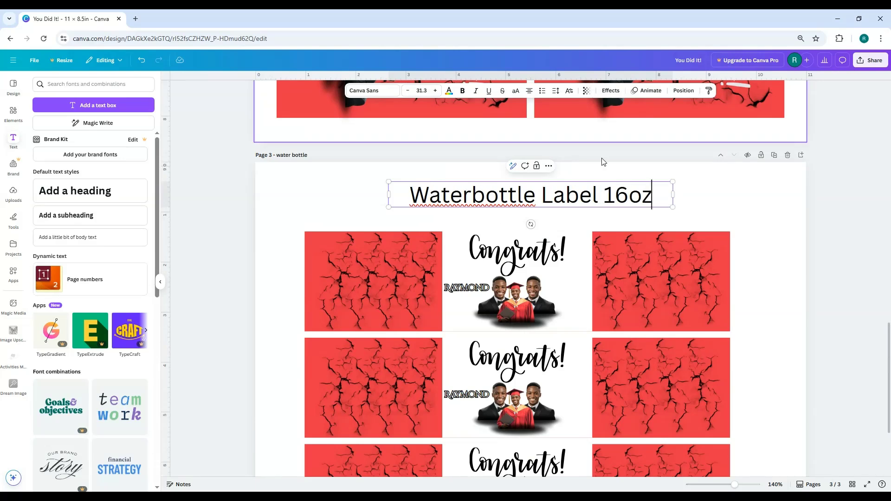
left_click(471, 195)
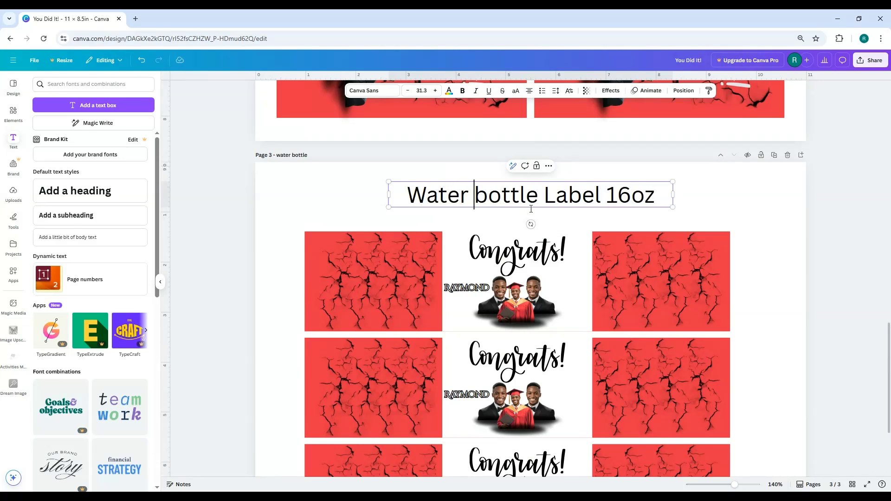
left_click(808, 278)
Review the chip bag, Capri Sun and water bottle pages, checking the text, graphics and label layout on each
scroll(745, 282, "down", 4)
scroll(745, 283, "up", 15)
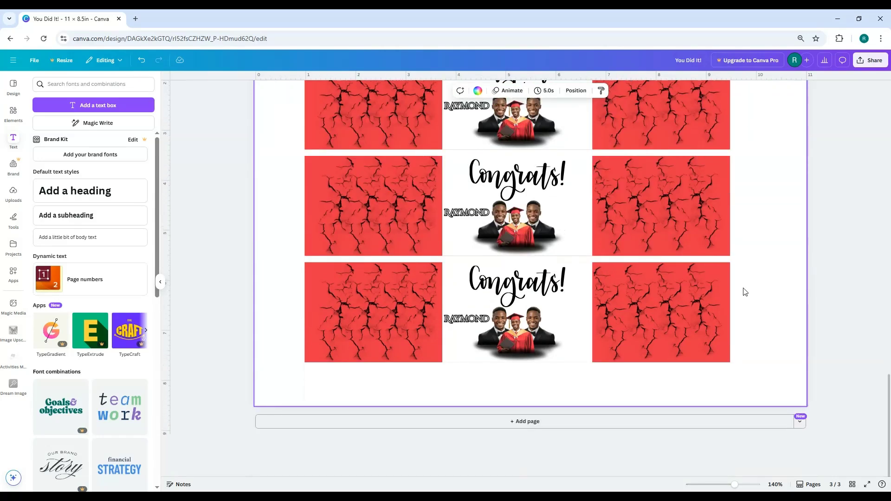
scroll(743, 285, "up", 3)
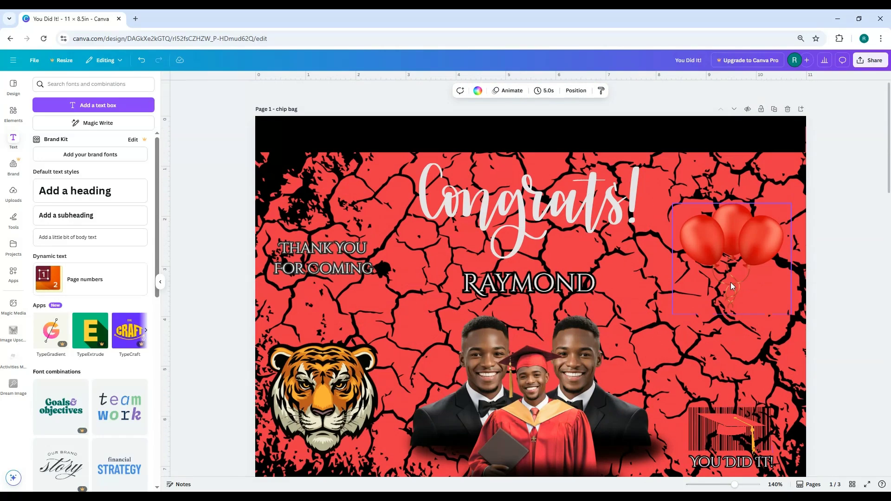
scroll(731, 283, "down", 12)
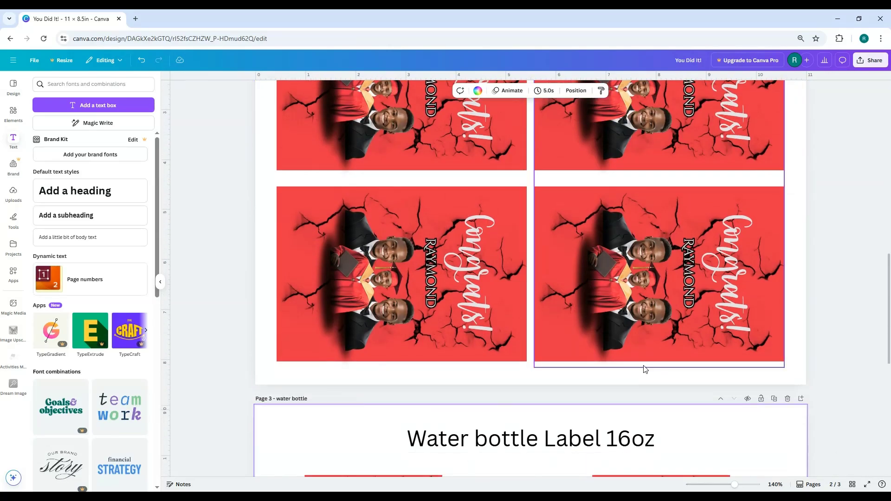
scroll(643, 366, "up", 5)
scroll(645, 358, "up", 4)
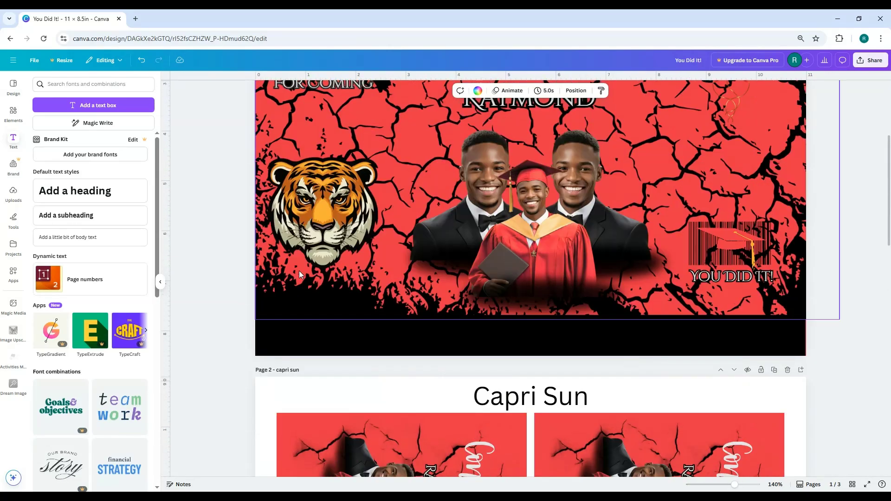
scroll(755, 300, "up", 3)
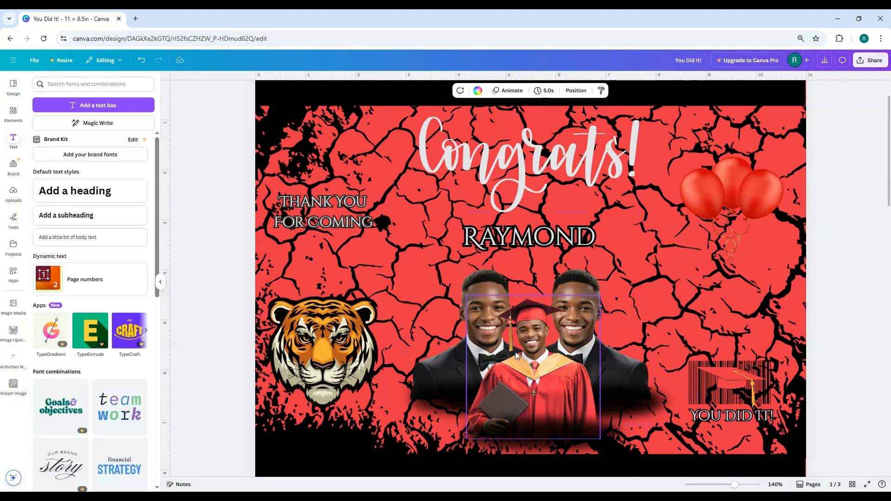
left_click(313, 210)
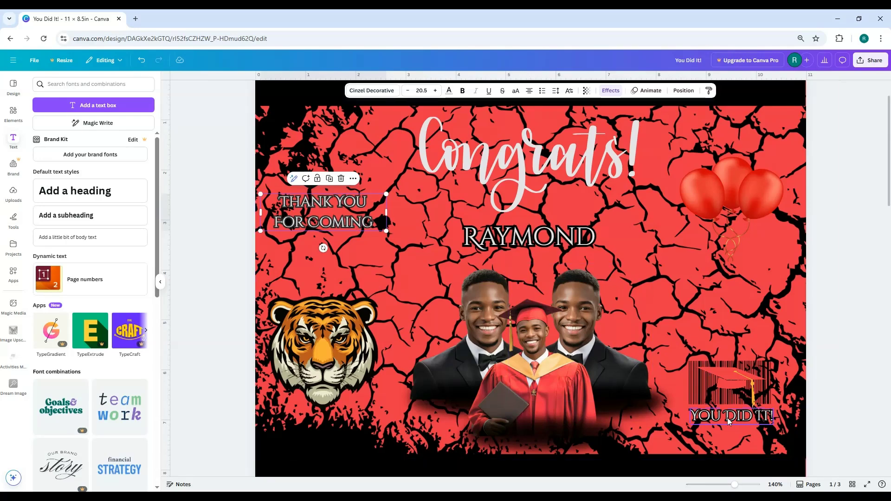
scroll(587, 225, "down", 5)
scroll(585, 224, "up", 4)
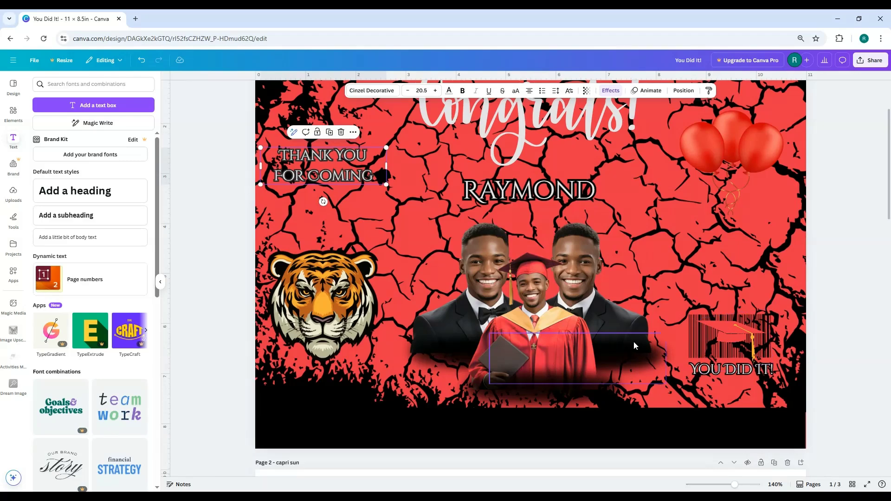
scroll(634, 341, "down", 3)
scroll(635, 343, "down", 4)
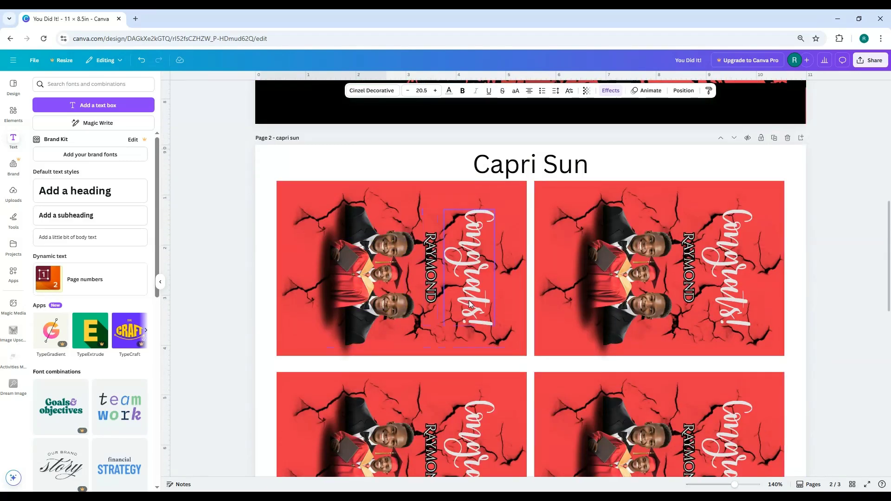
scroll(499, 339, "down", 1)
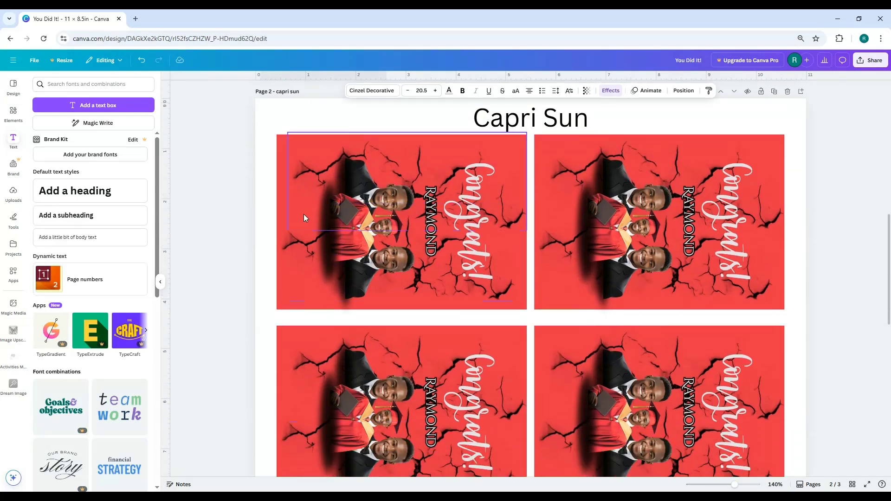
scroll(645, 297, "down", 11)
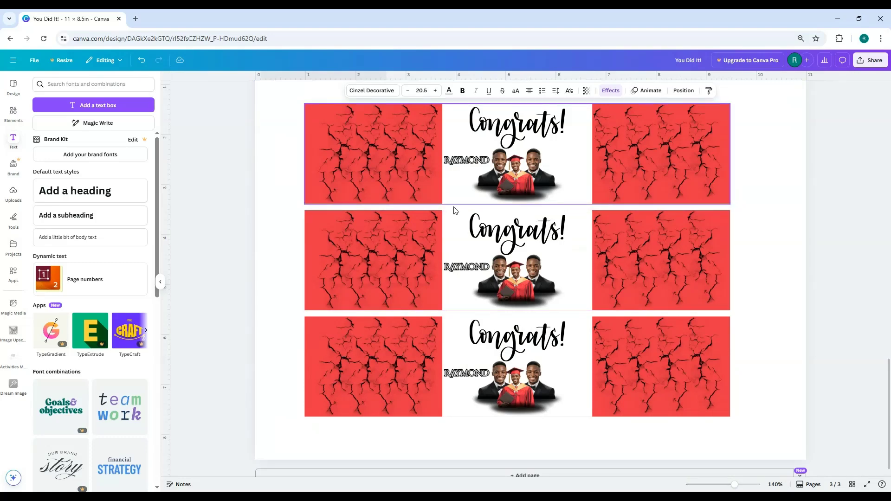
scroll(696, 330, "down", 2)
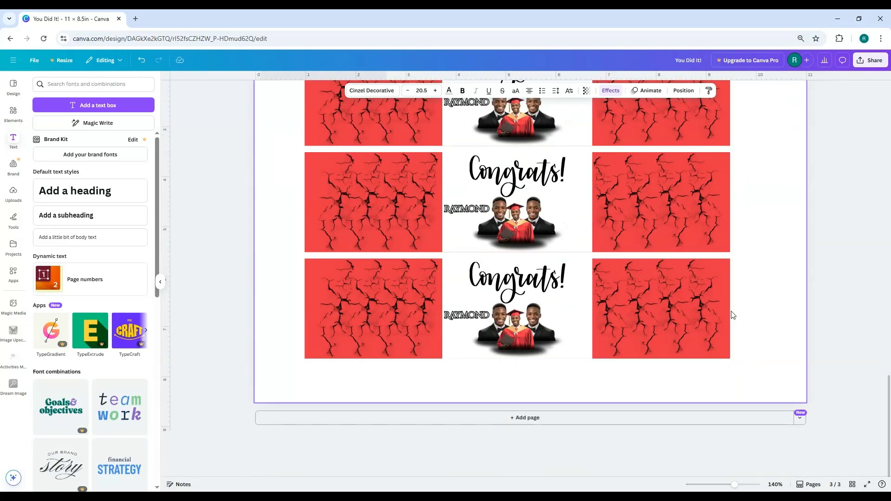
scroll(731, 315, "up", 20)
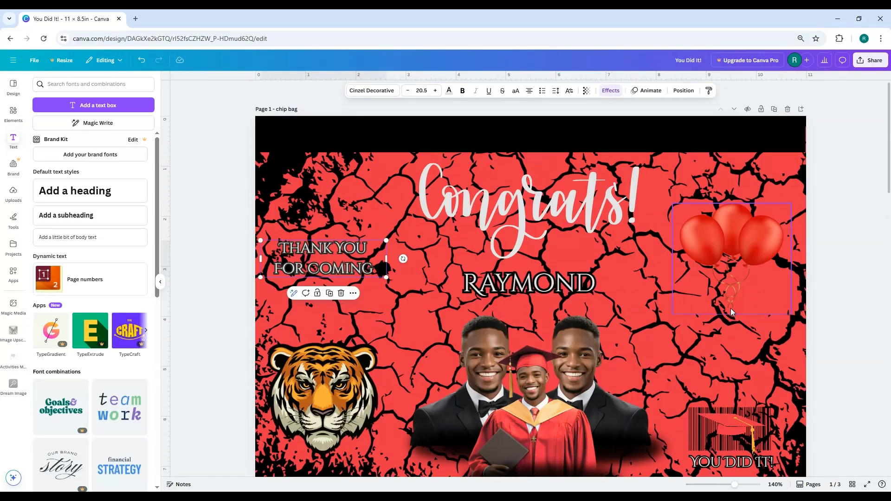